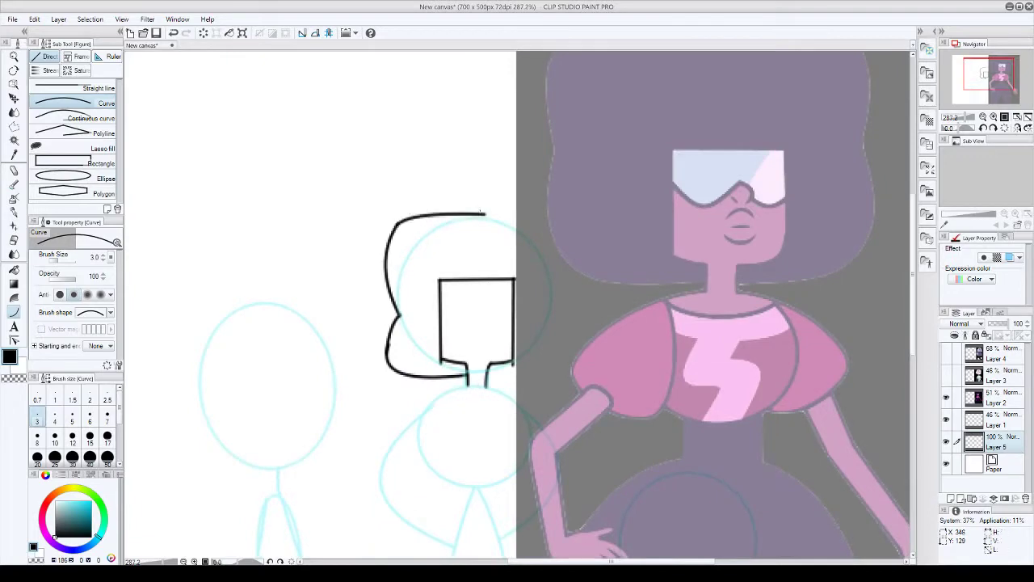
- Finish the middle figure's hair outline and ink its round chest over the blue guide circle with curves
scroll(546, 323, "up", 1)
scroll(546, 300, "down", 2)
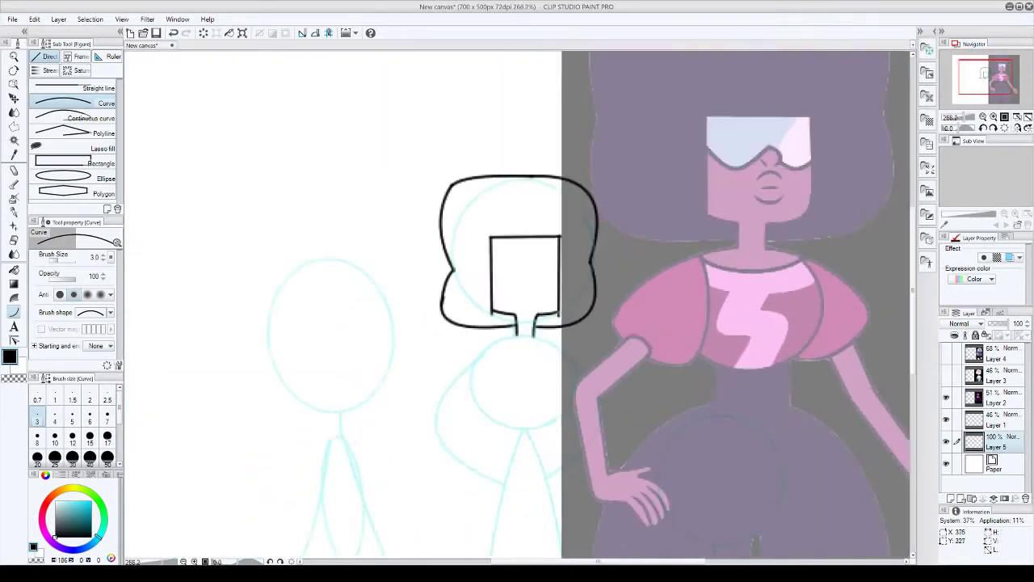
scroll(515, 305, "up", 1)
left_click_drag(569, 322, 485, 407)
left_click(580, 370)
left_click(454, 355)
- Draw a puffy sleeve on each side of the middle figure's chest and two short waist lines beneath it
left_click_drag(460, 352, 434, 396)
scroll(458, 343, "up", 1)
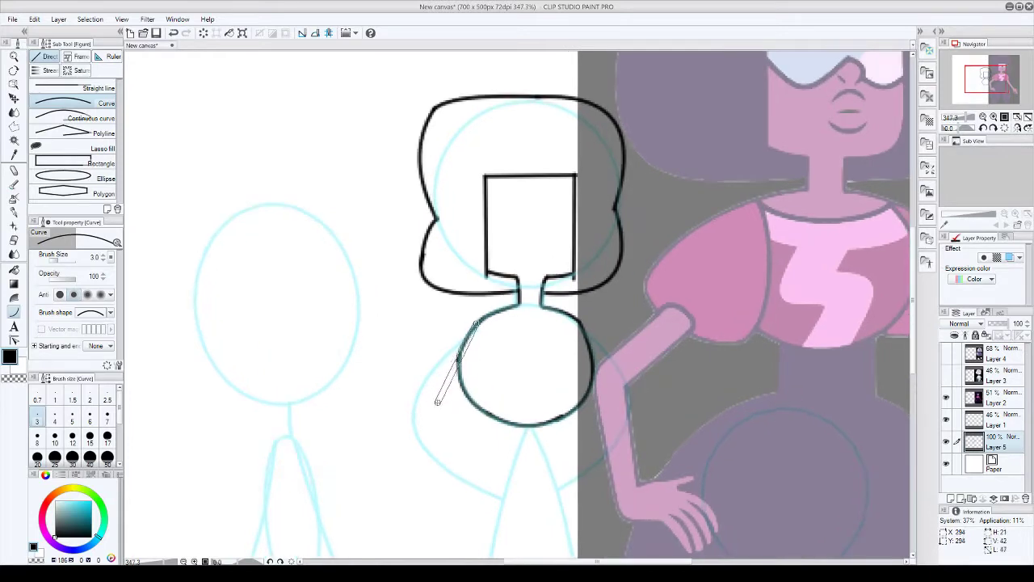
left_click(624, 387)
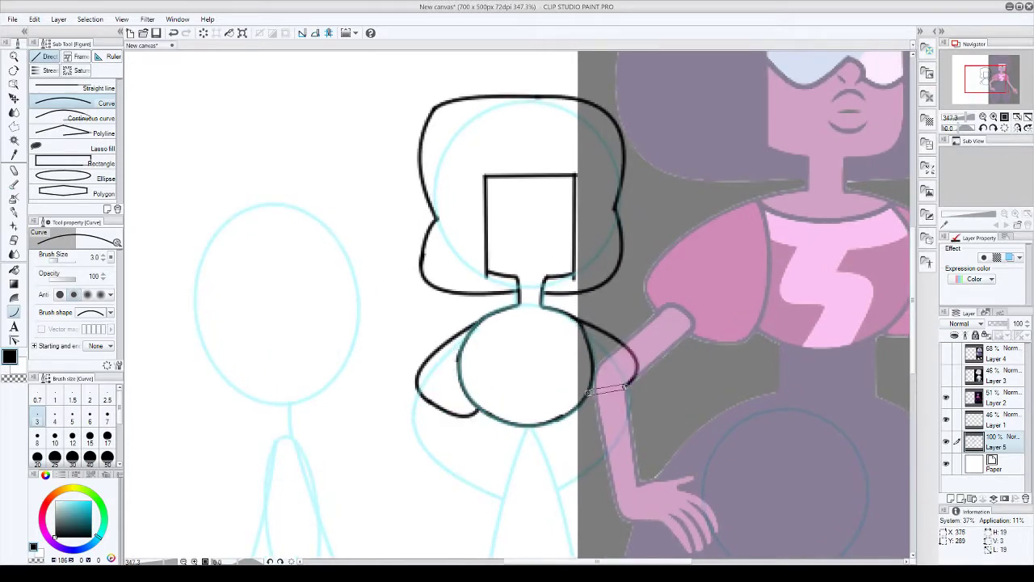
scroll(598, 395, "down", 3)
scroll(551, 387, "up", 4)
scroll(533, 77, "down", 5)
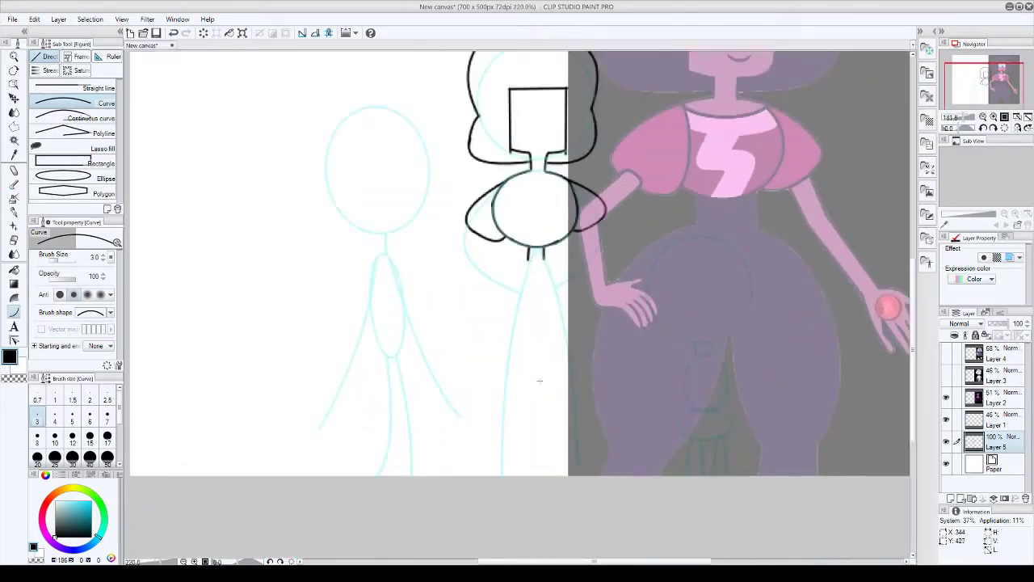
- Draw the middle figure's wide hip curves and the inner thigh lines below the waist
left_click_drag(529, 259, 499, 427)
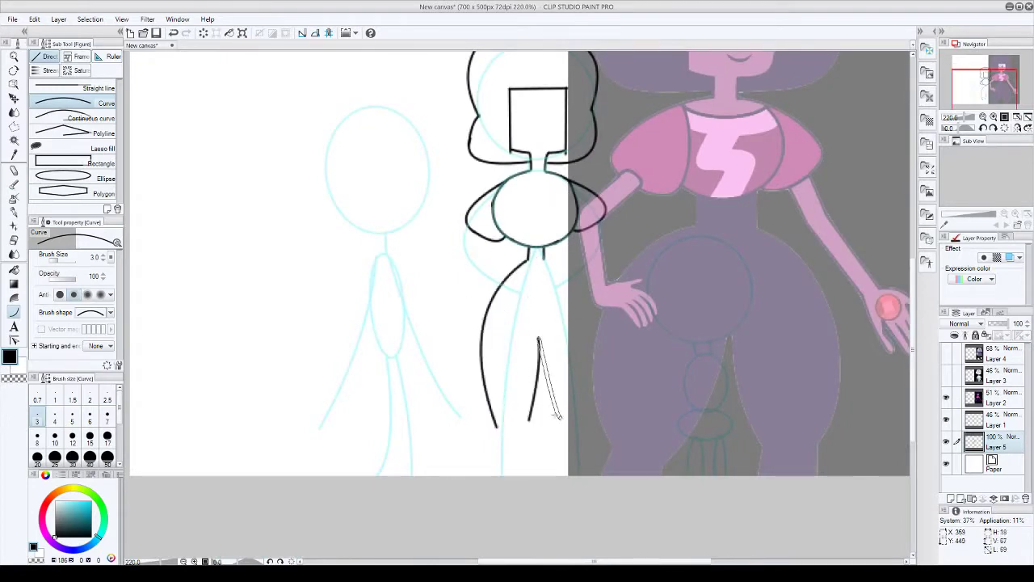
left_click(558, 417)
scroll(558, 417, "down", 2)
- Move the Layer 2 reference image up so its lower legs show on the canvas, and make Layer 5 active again
left_click(995, 397)
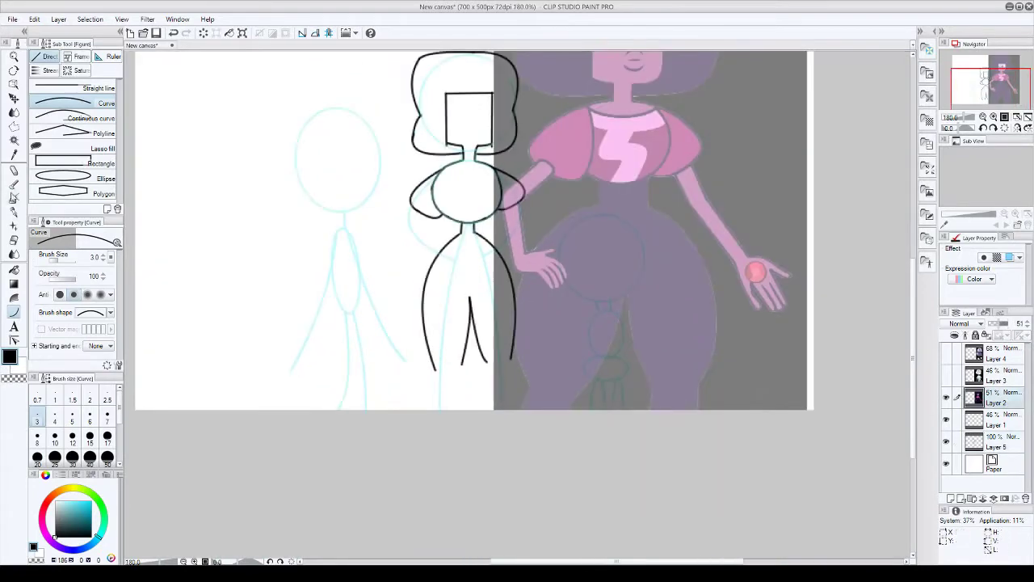
left_click_drag(609, 299, 666, 89)
left_click(996, 441)
- Extend the middle figure's legs with lower leg lines down to the bottom edge of the canvas
scroll(416, 368, "up", 2)
left_click_drag(416, 368, 420, 412)
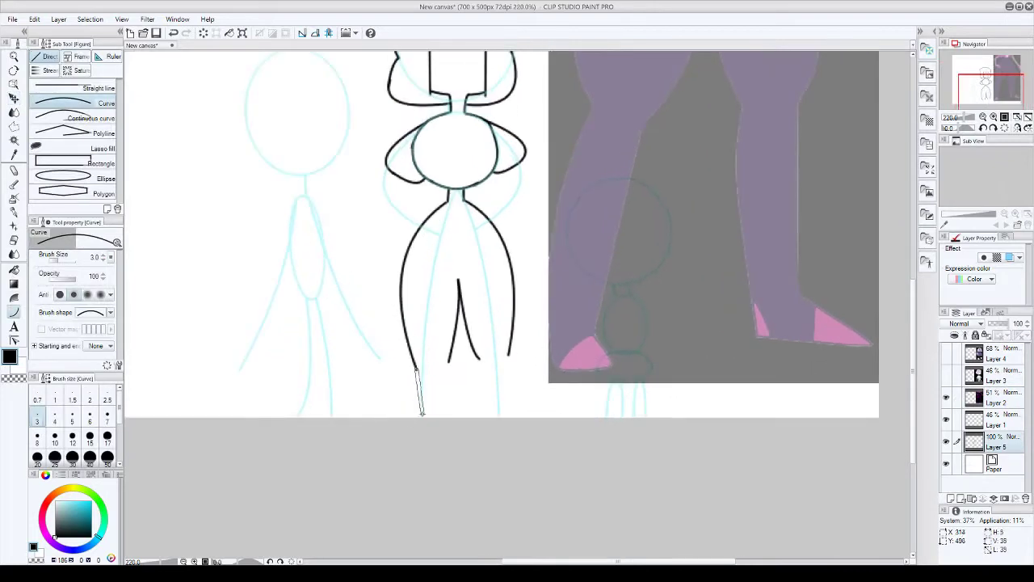
scroll(505, 396, "up", 4)
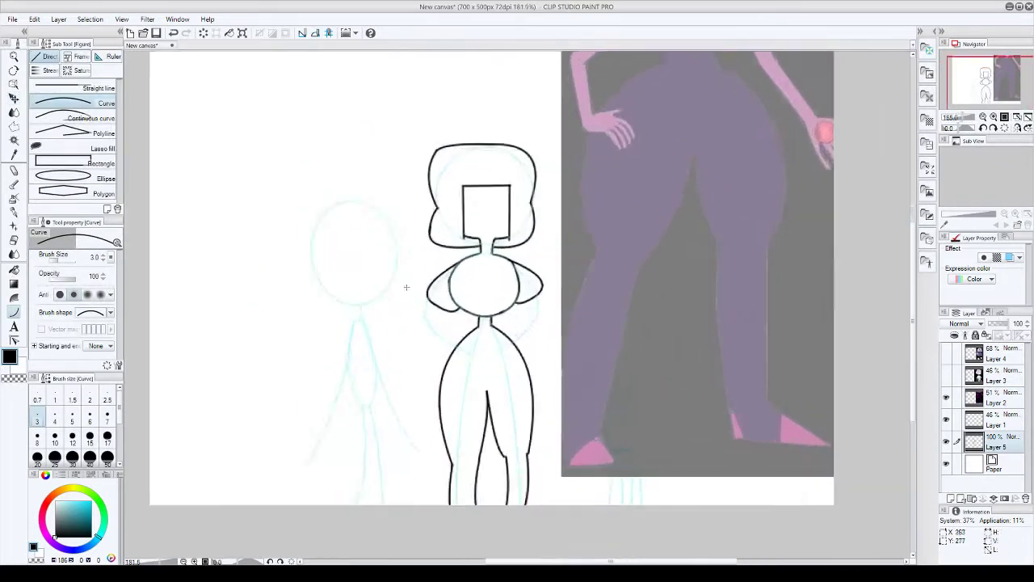
- Draw the curves of the middle figure's bent left-hand arm and the first finger lines at the hip
left_click_drag(445, 300, 457, 438)
scroll(457, 439, "up", 1)
left_click(517, 483)
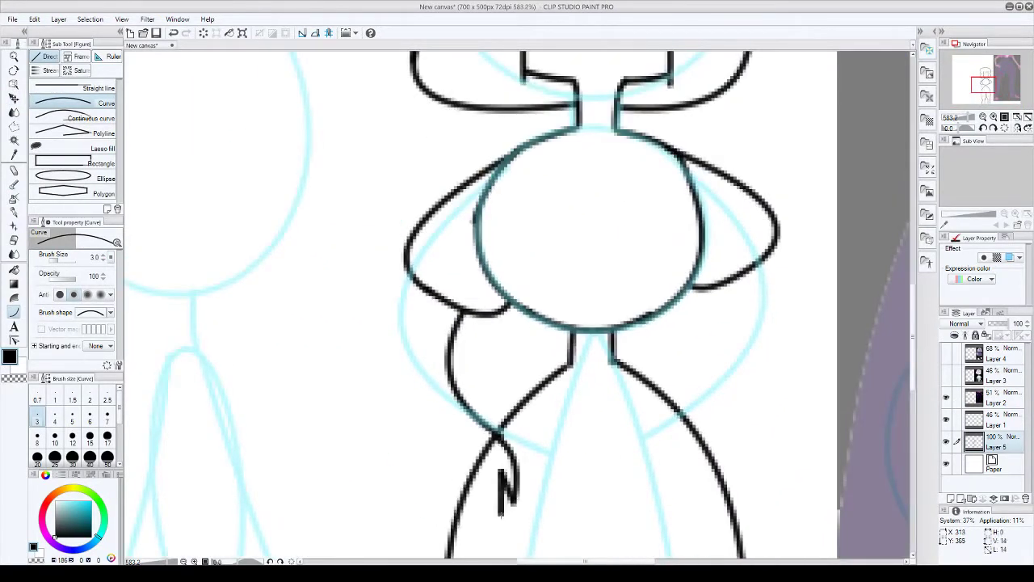
left_click_drag(476, 517, 501, 453)
left_click_drag(396, 377, 473, 457)
- Erase the hip line crossing the middle figure's hand on the hip and draw its remaining fingers
scroll(474, 457, "up", 4)
key("e")
key("p")
scroll(493, 349, "down", 3)
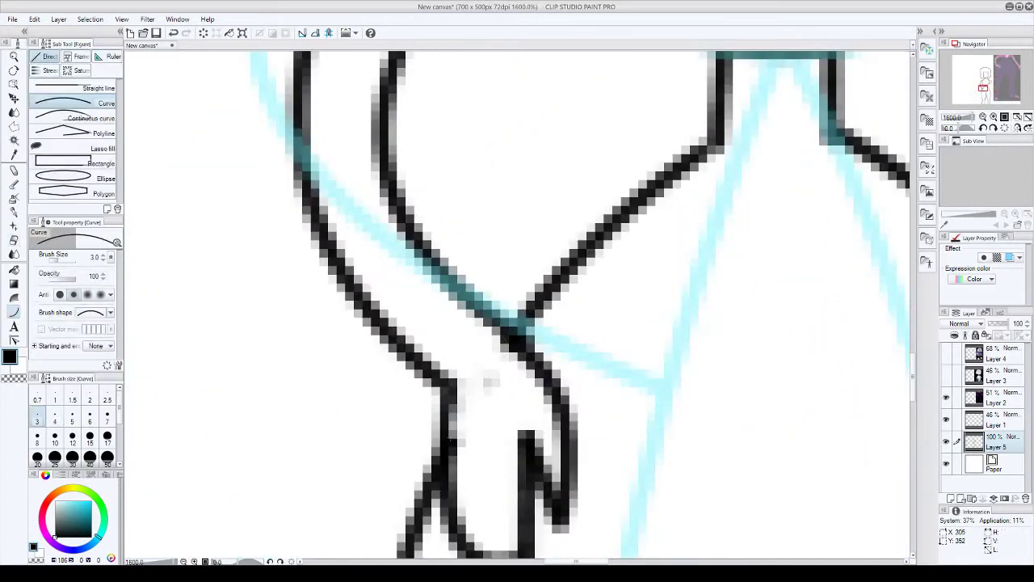
left_click_drag(489, 395, 484, 517)
left_click_drag(452, 404, 448, 517)
key("u")
- Draw the two long lines of the middle figure's straight right-hand arm, hanging from the sleeve
scroll(473, 341, "down", 3)
scroll(634, 496, "up", 1)
left_click_drag(635, 496, 565, 196)
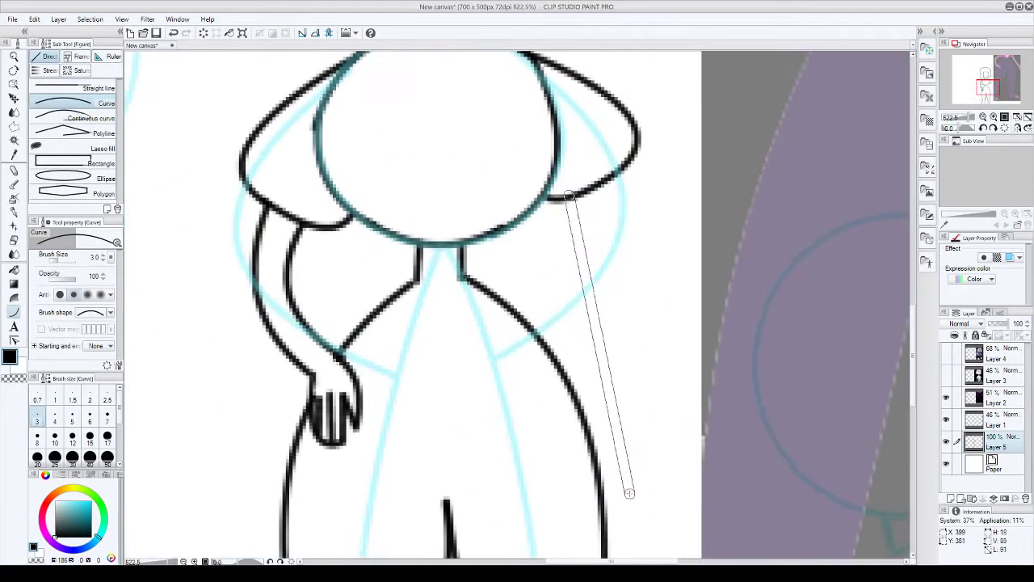
left_click(565, 197)
left_click_drag(605, 427, 588, 196)
- Draw the hand and fingers at the end of the middle figure's straight arm
scroll(583, 380, "up", 4)
left_click_drag(583, 380, 619, 511)
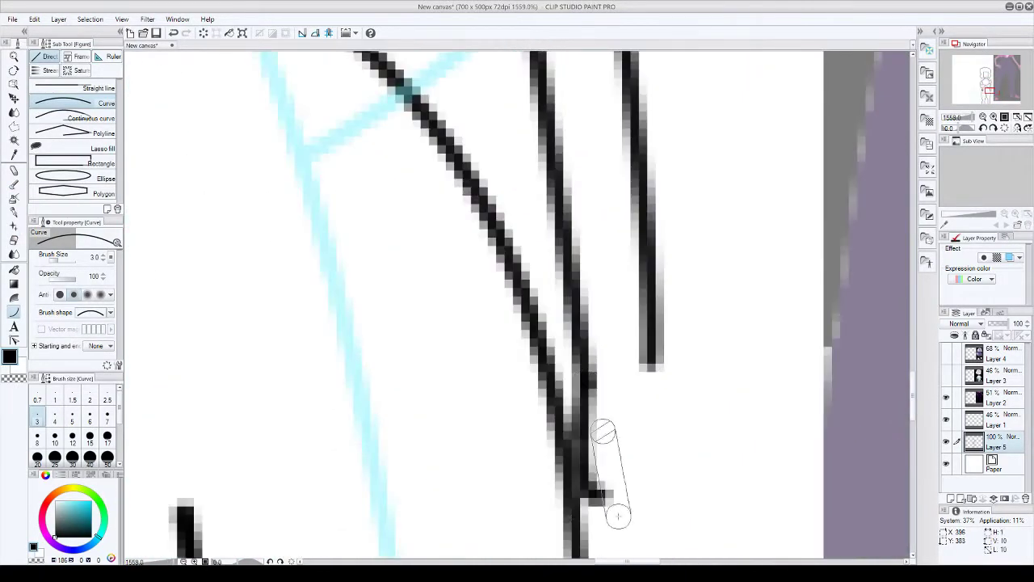
left_click(660, 512)
left_click_drag(638, 420, 670, 509)
left_click(686, 484)
- Switch the visible reference from Layer 2 to Layer 3 and draw a small hair curve on the left figure's forehead
scroll(685, 391, "down", 5)
scroll(686, 390, "down", 5)
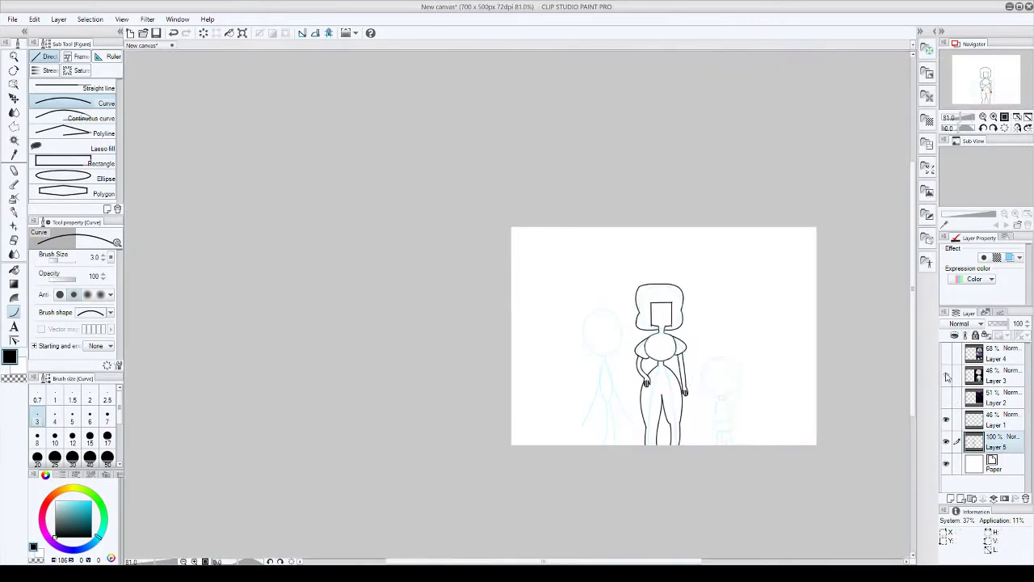
scroll(580, 324, "up", 5)
left_click(555, 295)
scroll(556, 296, "down", 5)
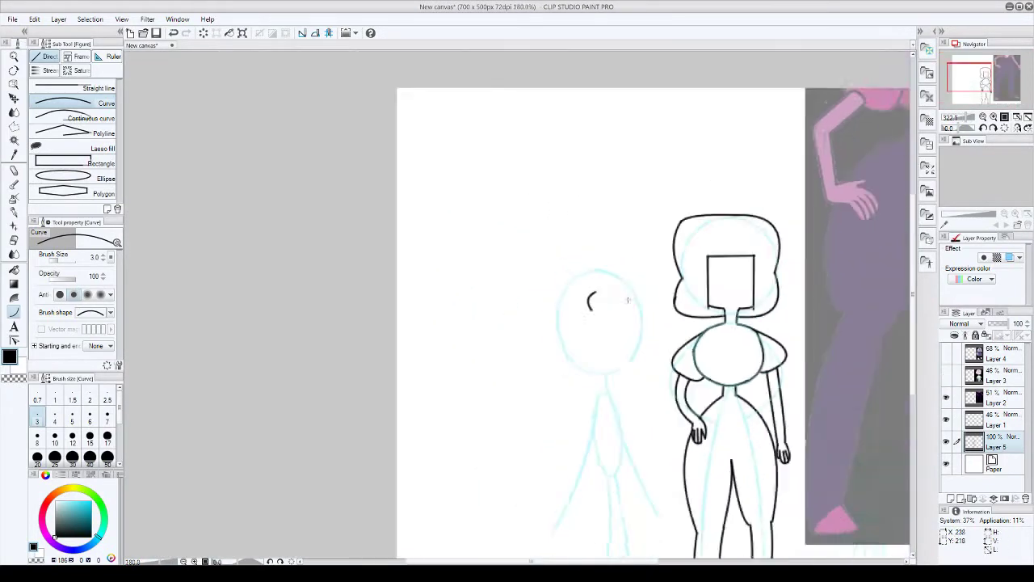
- Move the Layer 2 reference image back down so its head shows, and make Layer 5 active again
scroll(571, 268, "up", 5)
scroll(571, 267, "up", 2)
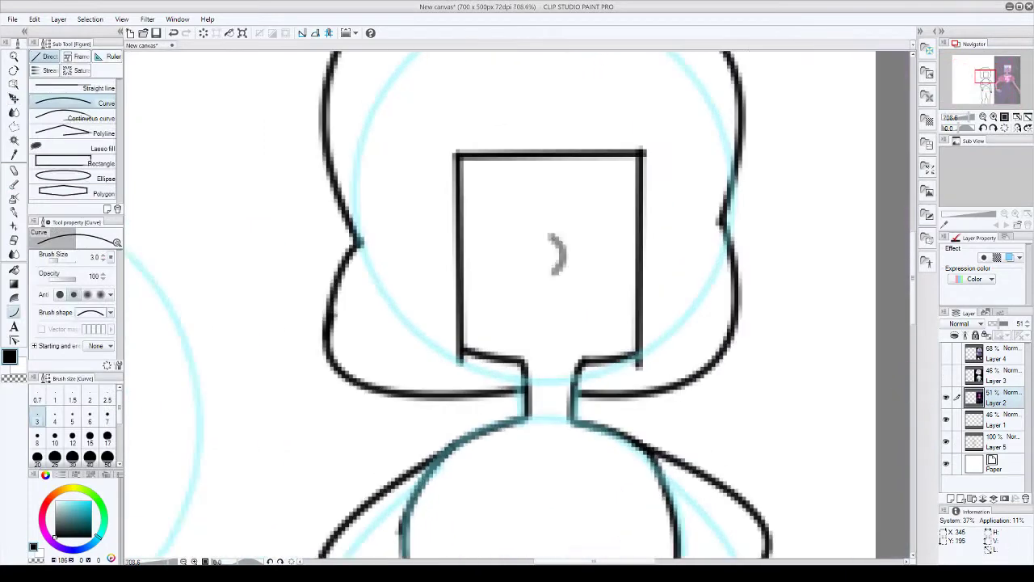
scroll(571, 267, "down", 2)
left_click(989, 432)
- Draw the lower visor edge, nose and lips inside the middle figure's square face
scroll(556, 257, "down", 3)
scroll(556, 257, "up", 2)
mouse_move(521, 252)
left_mouse_down()
mouse_move(562, 258)
mouse_move(575, 281)
mouse_move(578, 270)
mouse_move(571, 292)
left_mouse_up()
left_click(563, 255)
scroll(563, 255, "down", 3)
scroll(563, 267, "up", 4)
scroll(579, 275, "down", 4)
- Draw the left figure's pointed bangs and the inner hair strand running down beside the face
scroll(508, 242, "up", 3)
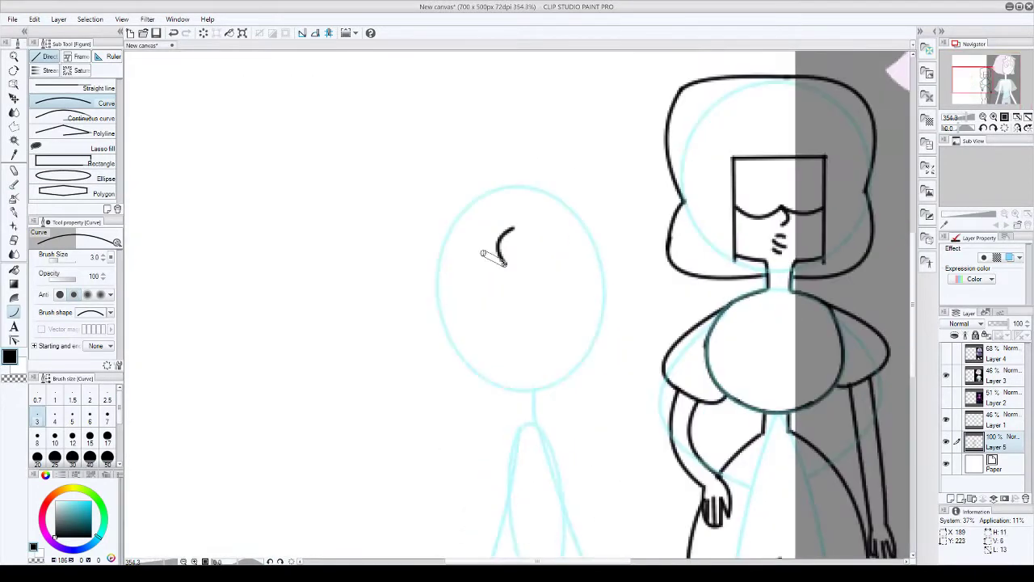
scroll(502, 260, "down", 2)
scroll(503, 260, "up", 1)
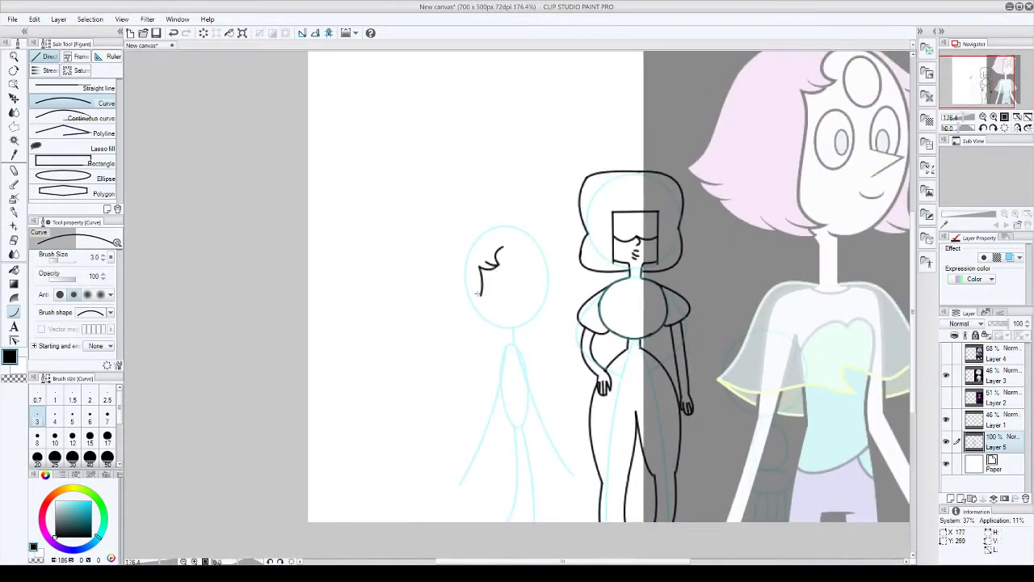
left_click(468, 335)
scroll(469, 335, "up", 1)
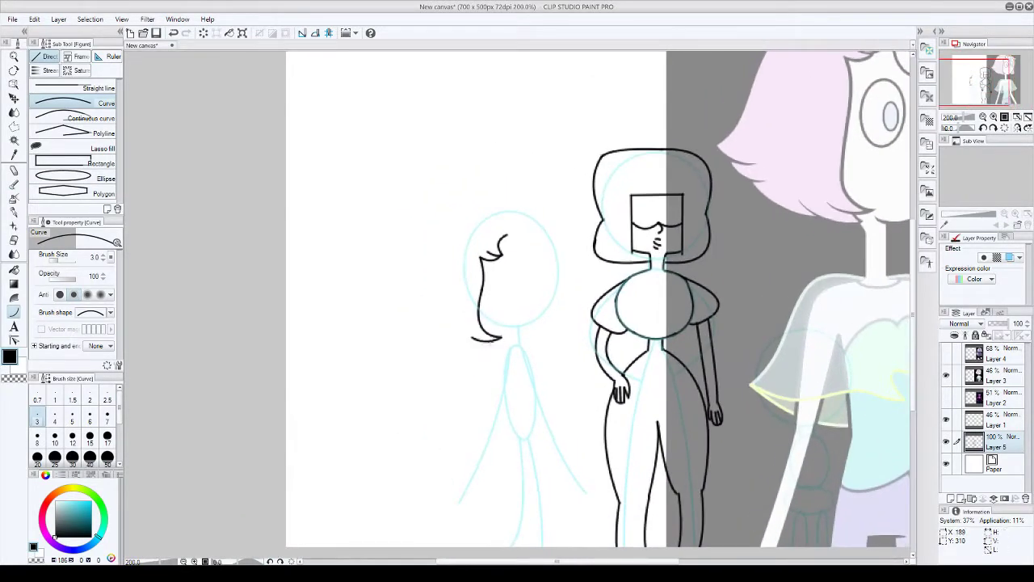
- Draw the jagged hair tips and the outer left edge of the left figure's hair, cleaning up stray ends
scroll(433, 342, "up", 4)
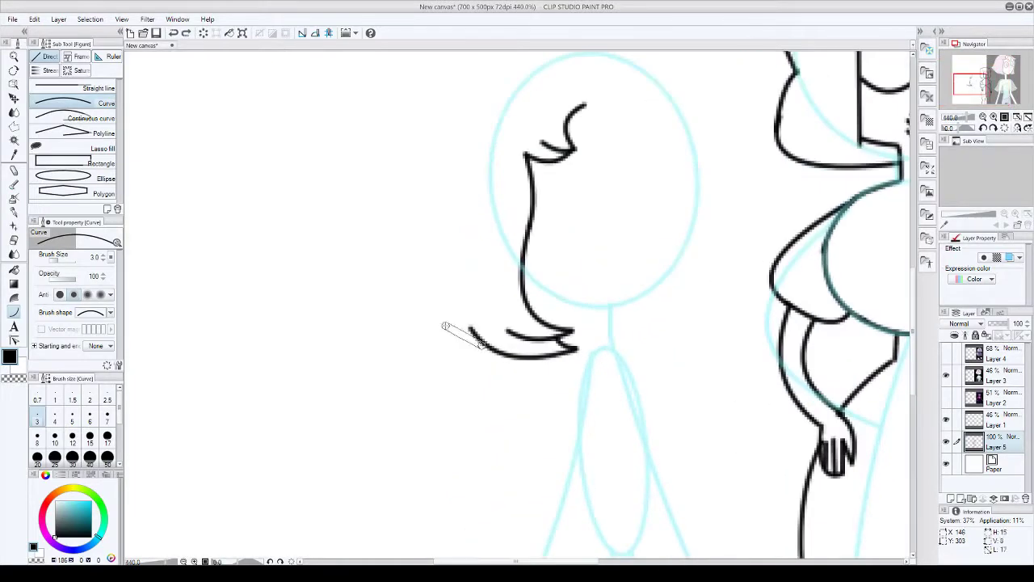
scroll(445, 323, "down", 4)
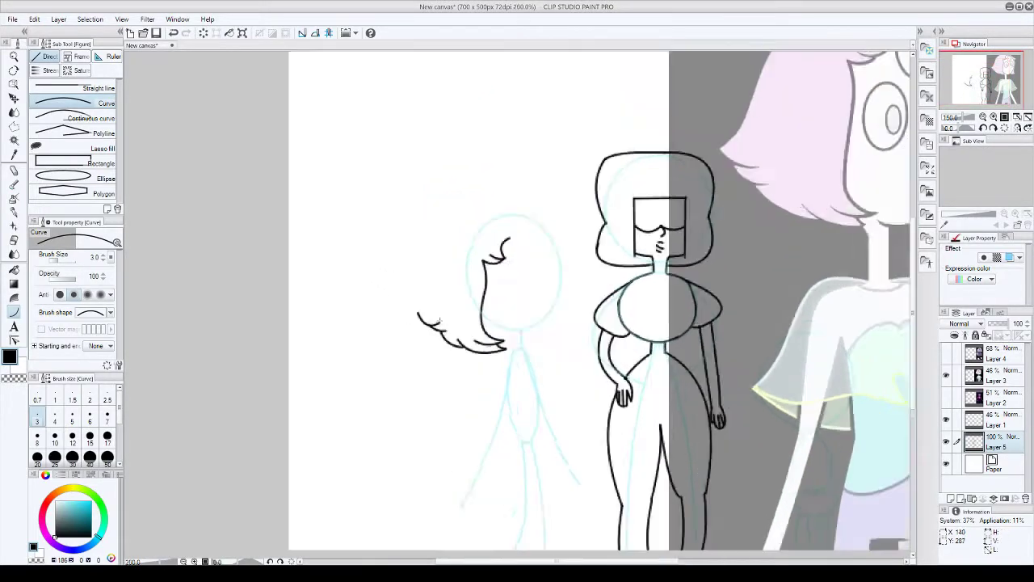
scroll(438, 320, "up", 5)
key("e")
scroll(447, 333, "down", 6)
scroll(443, 339, "up", 4)
key("u")
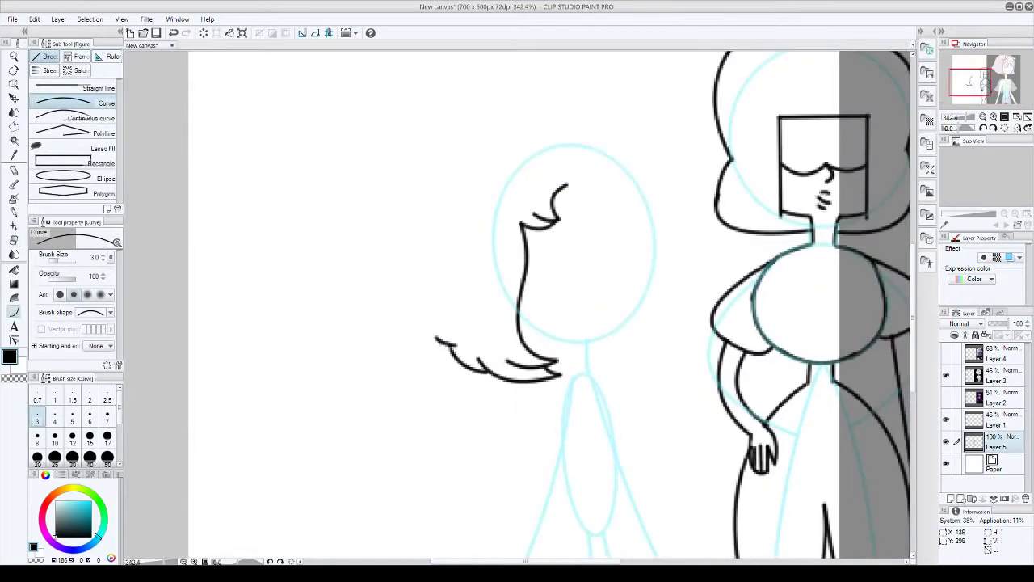
left_click(450, 234)
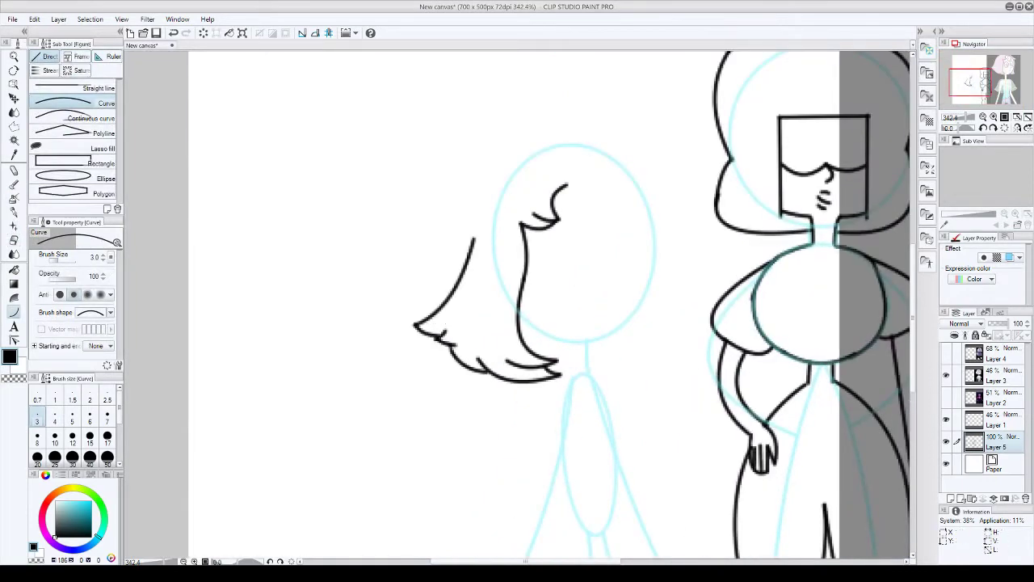
scroll(445, 173, "down", 3)
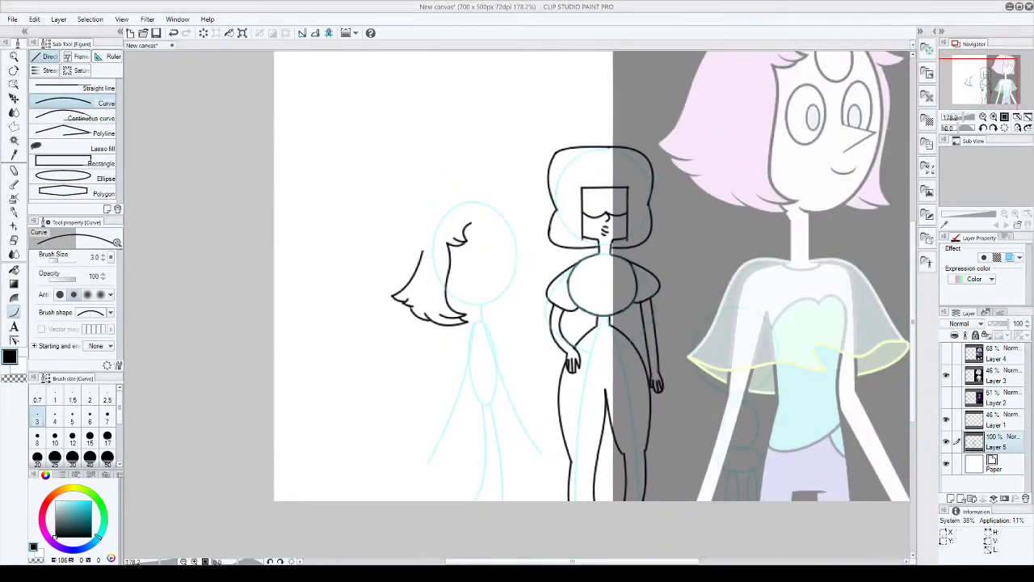
- Draw the right side of the left figure's face down to the chin, and two short neck lines
scroll(436, 267, "up", 3)
mouse_move(423, 295)
left_mouse_down()
mouse_move(473, 226)
mouse_move(401, 332)
mouse_move(452, 404)
left_mouse_up()
left_click(436, 234)
scroll(418, 239, "down", 4)
scroll(443, 236, "up", 2)
left_click(446, 325)
scroll(403, 331, "up", 5)
scroll(396, 334, "up", 2)
left_click_drag(418, 337, 418, 420)
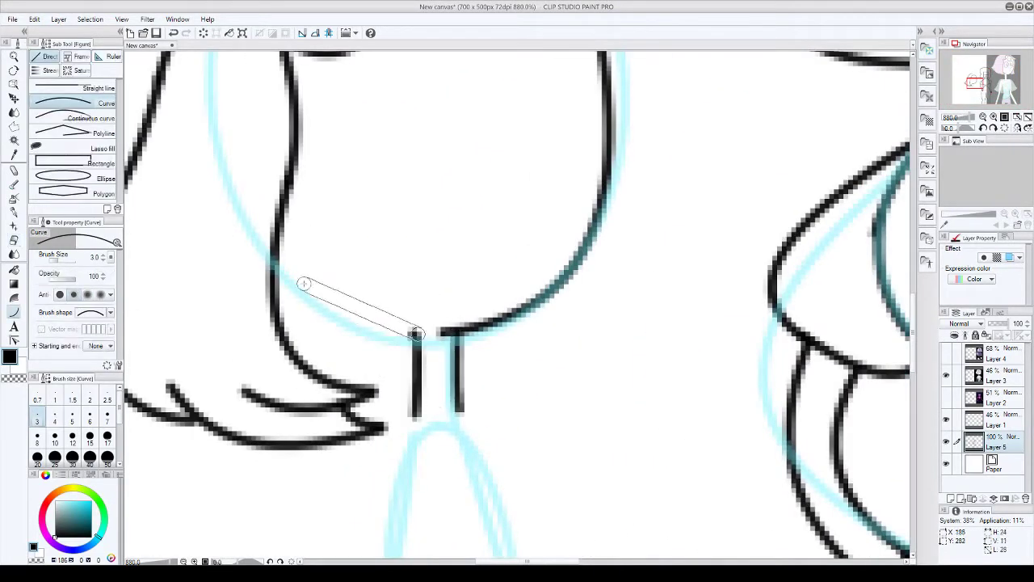
- Draw the crown of the left figure's hair with the flicked lock and side strand right of the face
scroll(356, 344, "down", 5)
scroll(356, 344, "down", 2)
left_click_drag(366, 230, 423, 254)
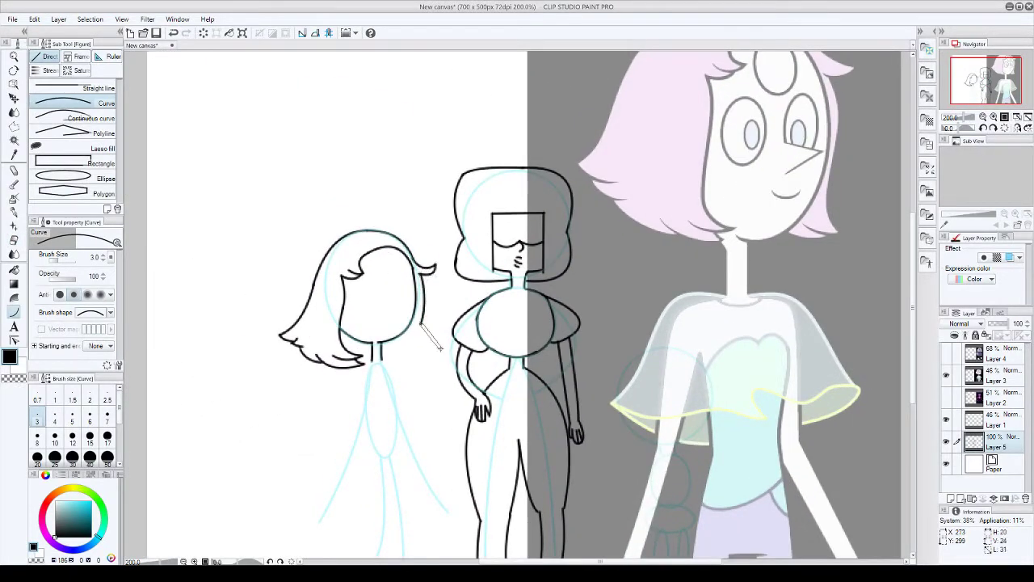
- Draw an oval gem on the left figure's forehead with the Ellipse tool and a pointed nose with curves
scroll(400, 338, "up", 5)
left_click_drag(374, 243, 415, 306)
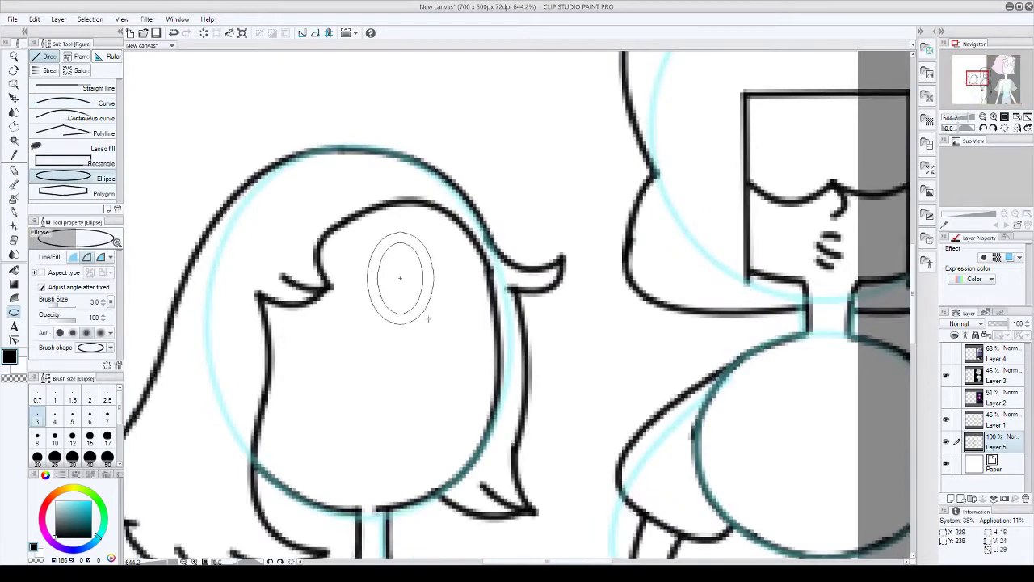
scroll(378, 349, "down", 4)
scroll(383, 341, "up", 4)
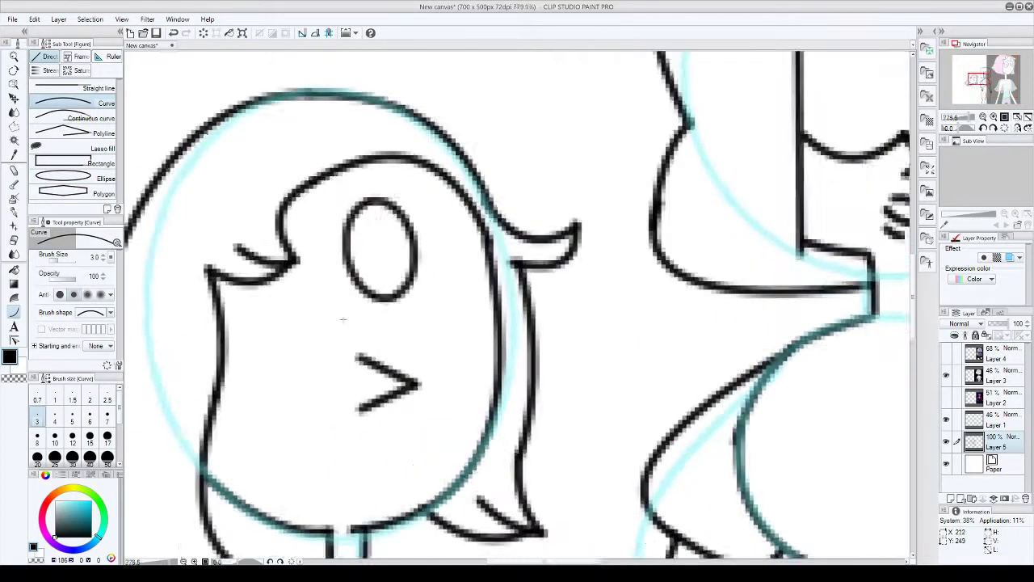
- Draw two oval eyes beside the left figure's nose with the Ellipse tool and add a smile
left_click(63, 177)
left_click_drag(249, 293, 332, 404)
left_click_drag(402, 315, 480, 429)
key("ctrl+z")
left_click_drag(387, 282, 456, 389)
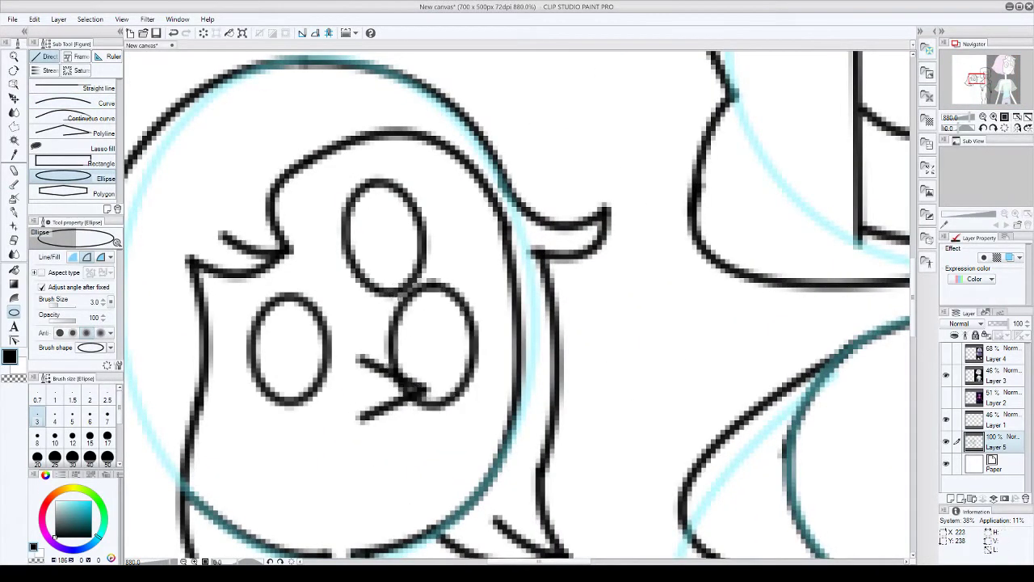
scroll(428, 339, "up", 4)
key("e")
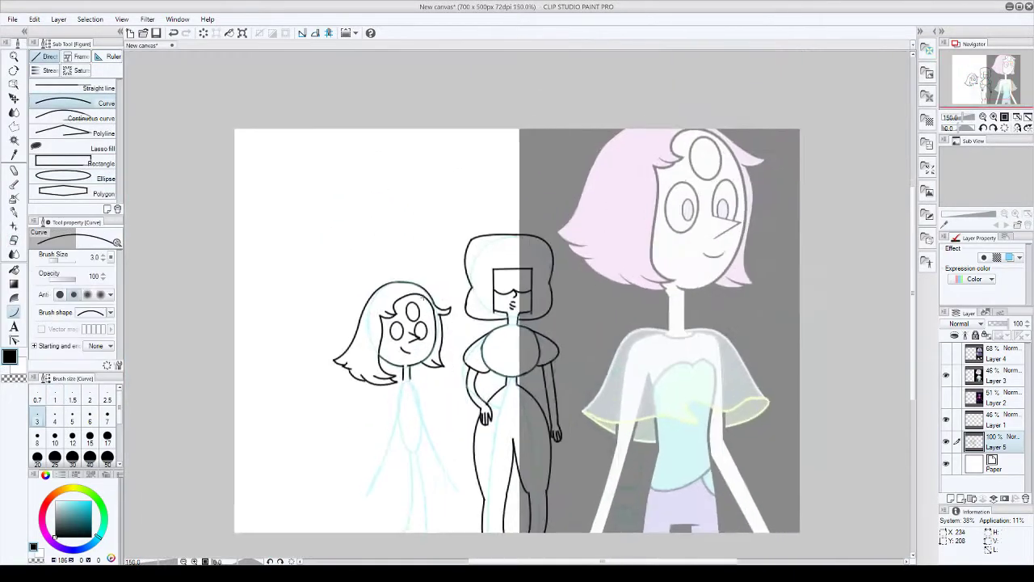
- Erase the left figure's forehead gem with the size 5 hard eraser and redraw it as an ellipse
scroll(424, 297, "up", 3)
key("e")
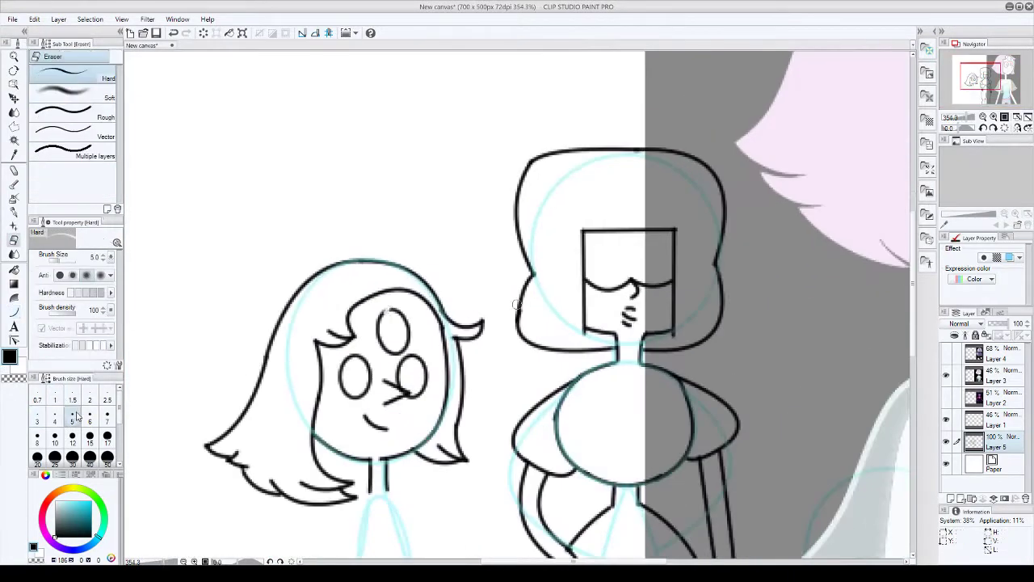
key("u")
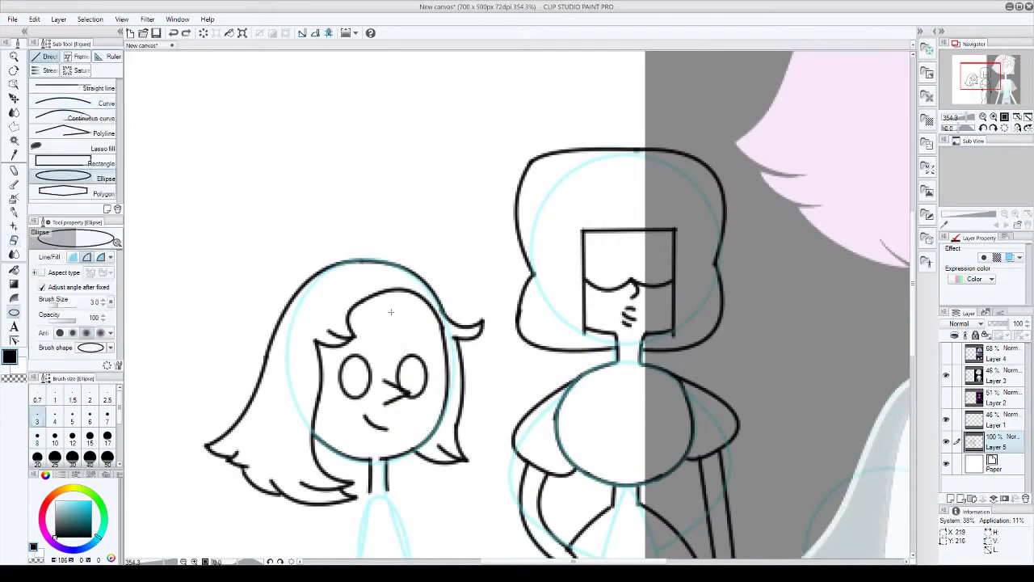
scroll(390, 322, "down", 3)
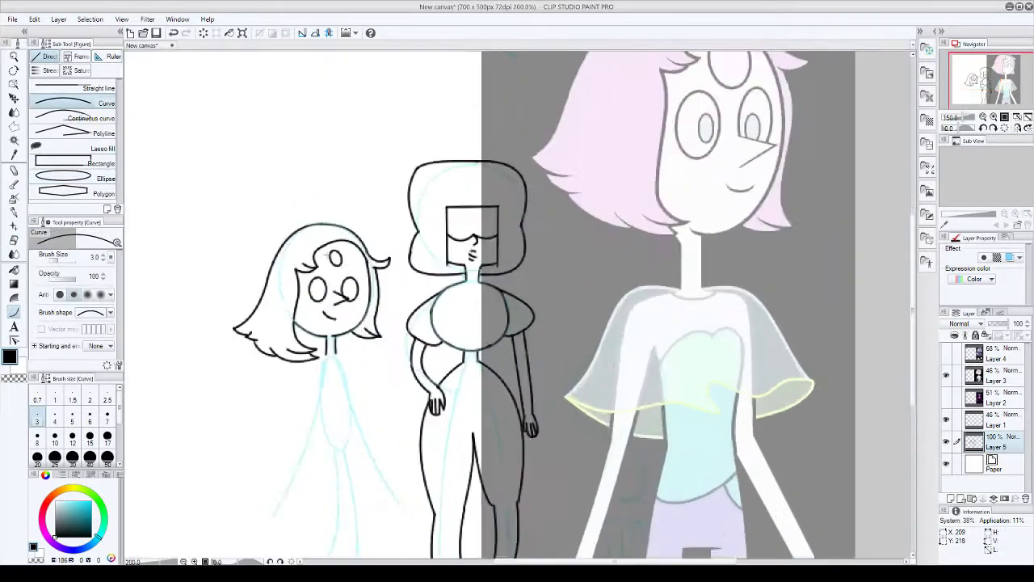
scroll(347, 254, "up", 4)
left_click_drag(373, 281, 373, 281)
- Draw the left figure's shoulders and the outer and inner lines of both arms with the Curve tool
left_click(73, 103)
scroll(517, 307, "down", 5)
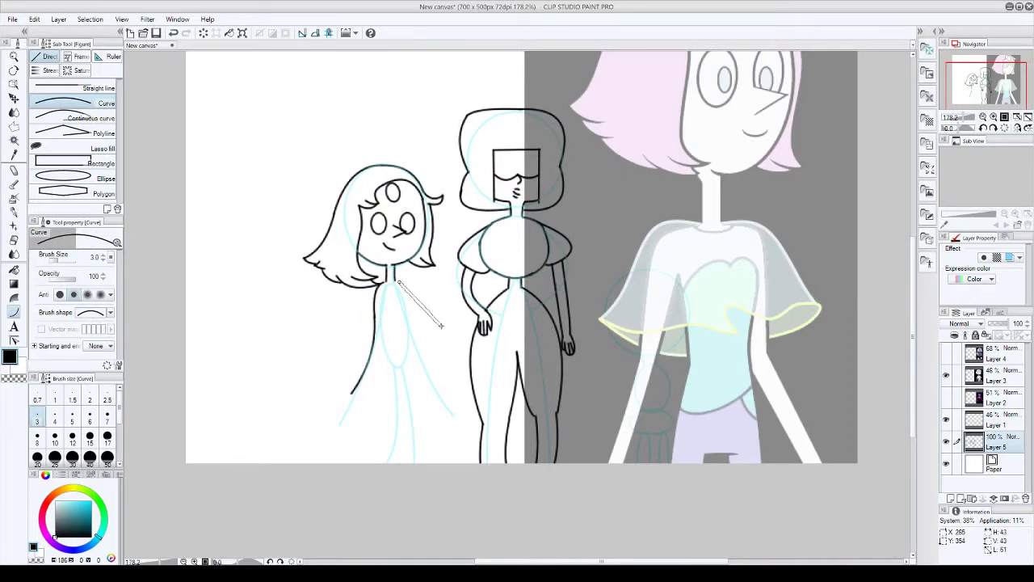
scroll(397, 285, "up", 3)
left_click_drag(433, 371, 484, 473)
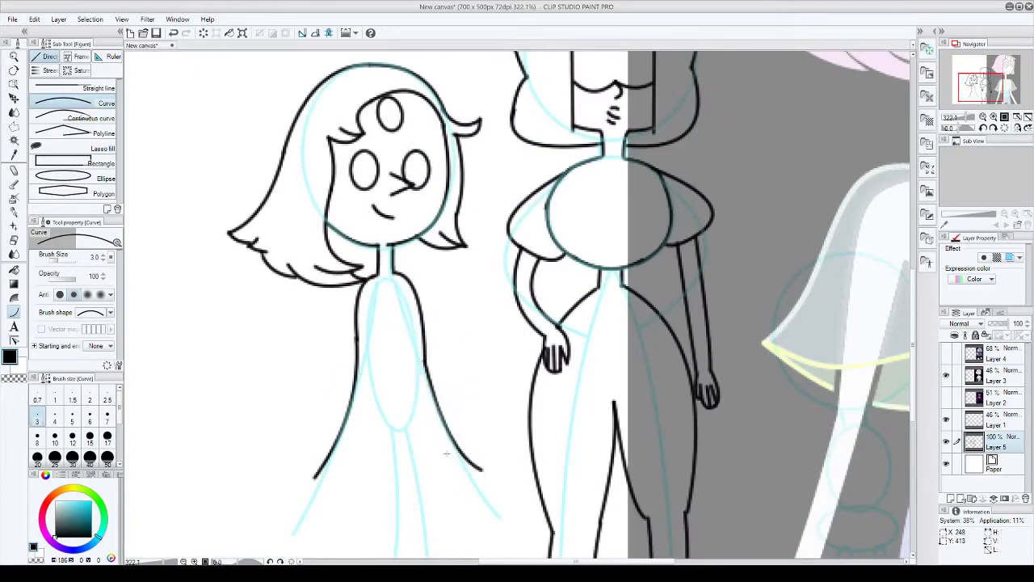
scroll(484, 473, "down", 3)
left_click_drag(422, 367, 392, 460)
- Move the Layer 3 reference image upward so the character's lower body lies within the canvas
left_click(986, 374)
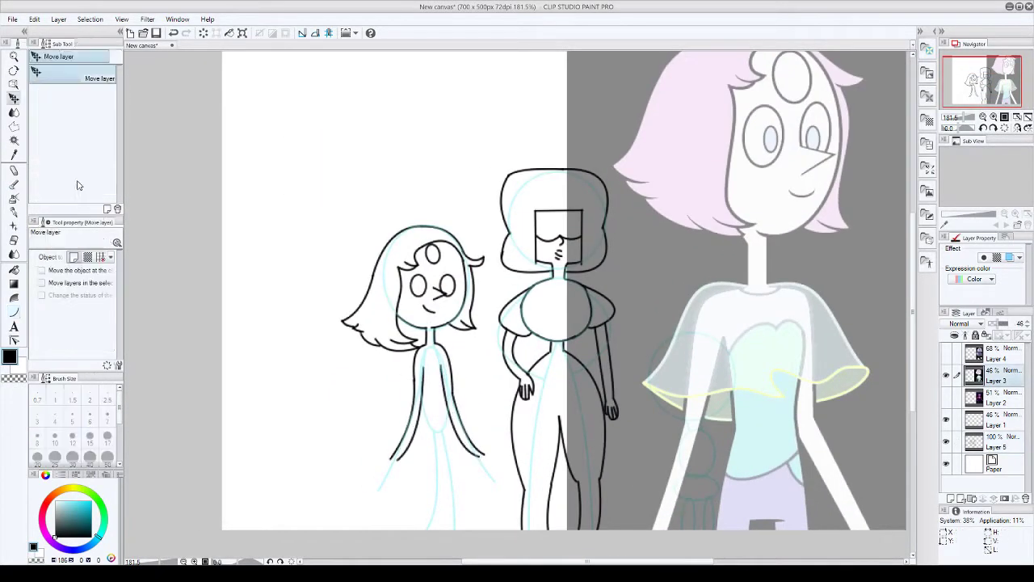
left_click_drag(727, 364, 727, 121)
scroll(436, 368, "up", 5)
scroll(436, 368, "down", 2)
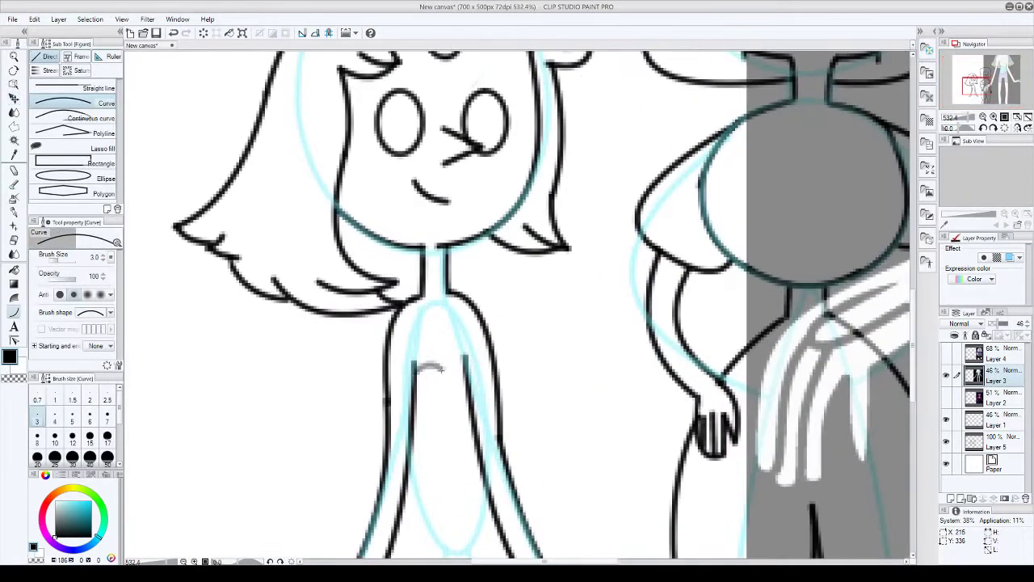
- Draw a scalloped neckline across the left figure's chest between the arms with curves on Layer 5
scroll(413, 370, "up", 3)
key("alt+bracketleft")
key("alt+bracketleft")
key("alt+bracketleft")
left_click(452, 373)
scroll(436, 372, "down", 5)
scroll(436, 371, "up", 1)
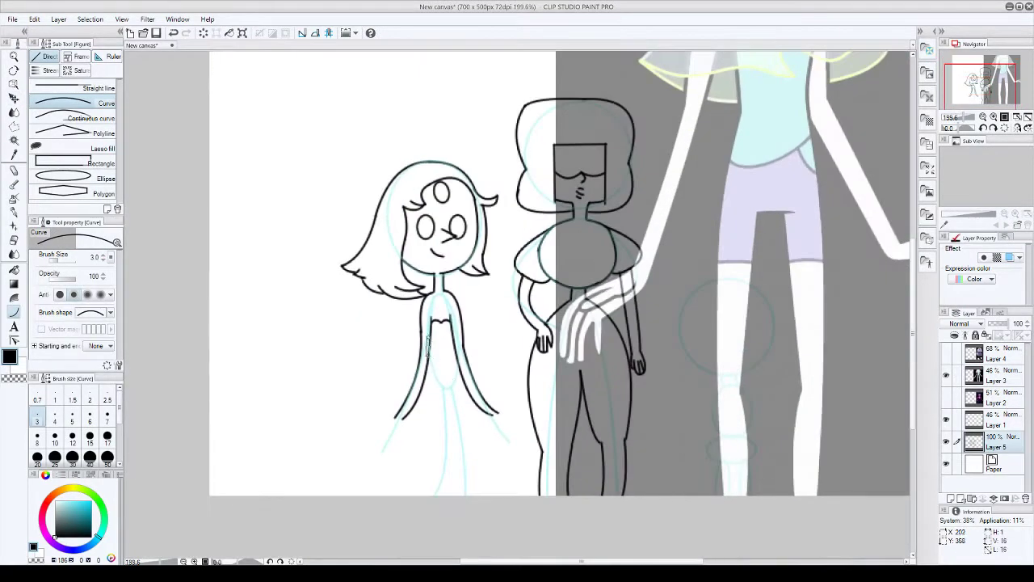
- Draw the left figure's torso side tapering from the chest to the waist with the Curve tool
key("e")
scroll(410, 295, "up", 4)
key("u")
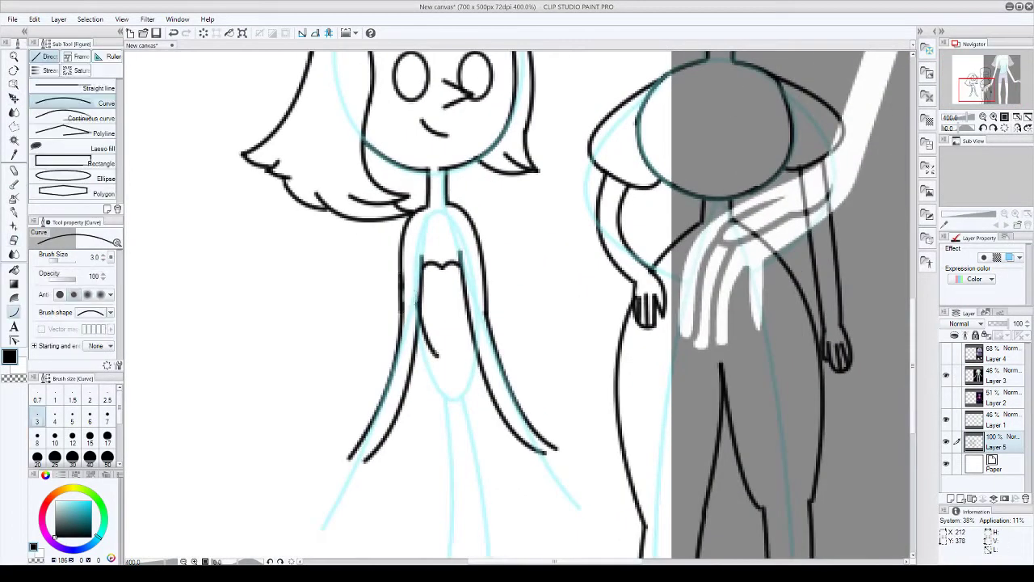
scroll(430, 353, "down", 3)
scroll(433, 353, "up", 3)
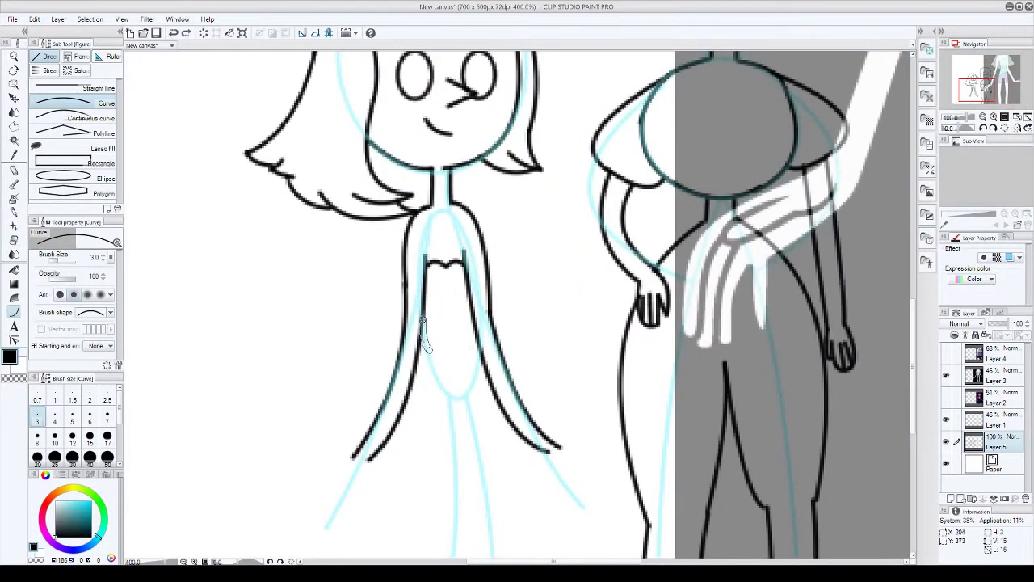
scroll(426, 336, "down", 2)
- Draw the outer and inner lines of the left figure's legs with the Curve tool
left_click_drag(427, 339, 429, 460)
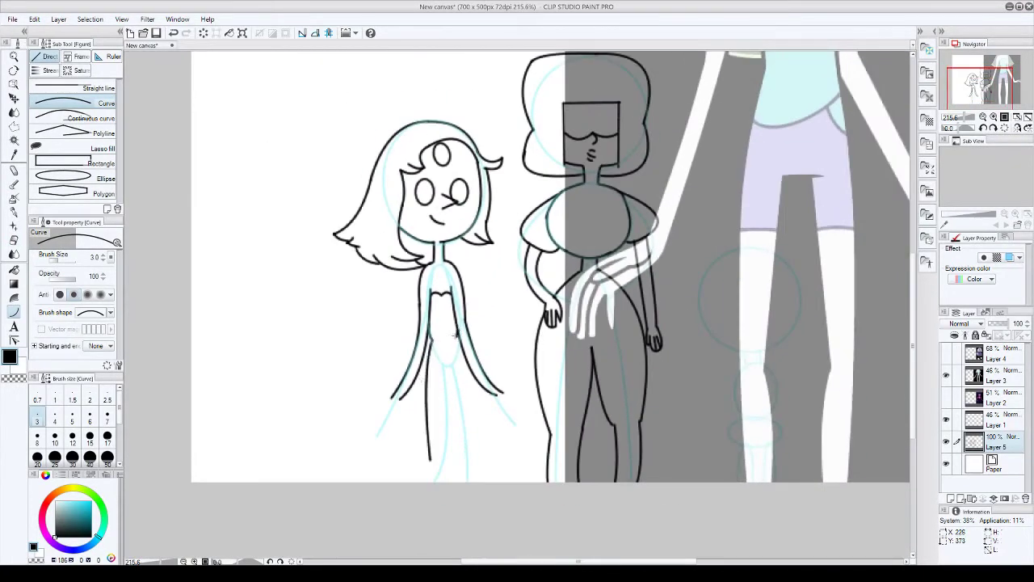
left_click_drag(455, 332, 475, 459)
left_click(461, 370)
scroll(461, 370, "up", 1)
left_click_drag(443, 349, 445, 475)
left_click_drag(457, 349, 460, 473)
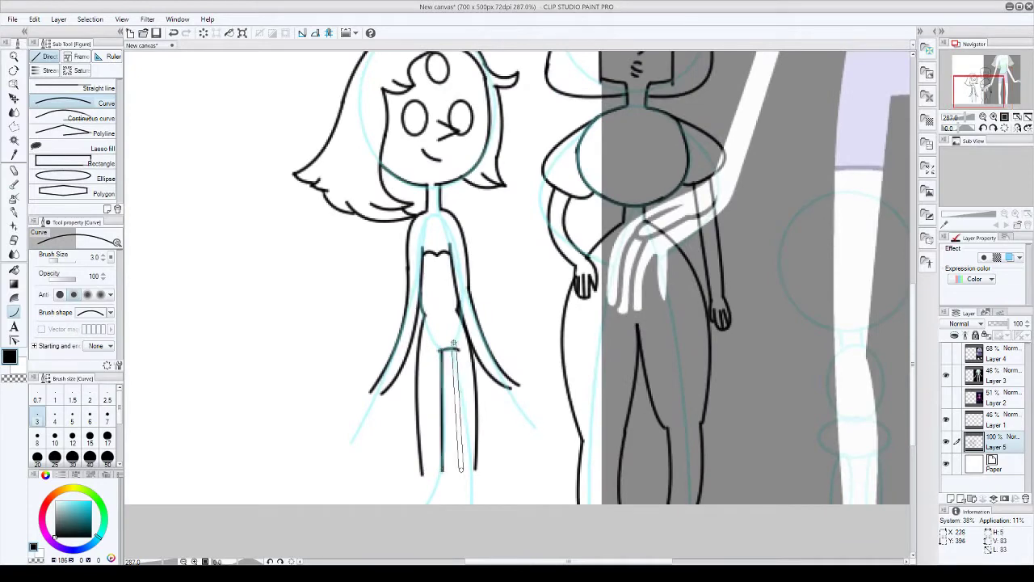
- Extend the left figure's leg lines to the canvas's lower edge and add the shorts' hems across both thighs
scroll(436, 363, "down", 2)
scroll(465, 358, "up", 1)
left_click_drag(451, 409, 451, 442)
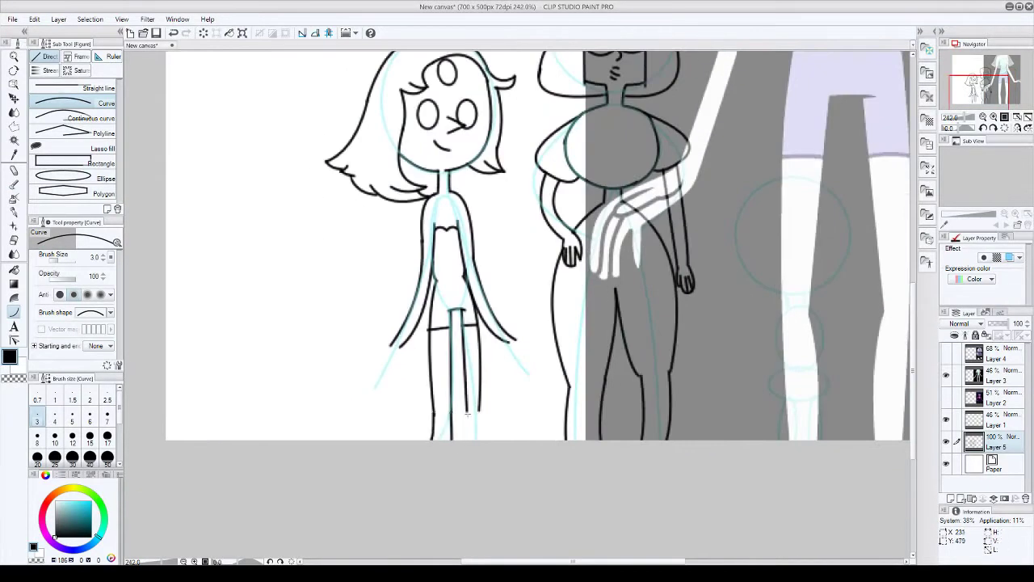
scroll(481, 411, "up", 2)
scroll(474, 436, "down", 5)
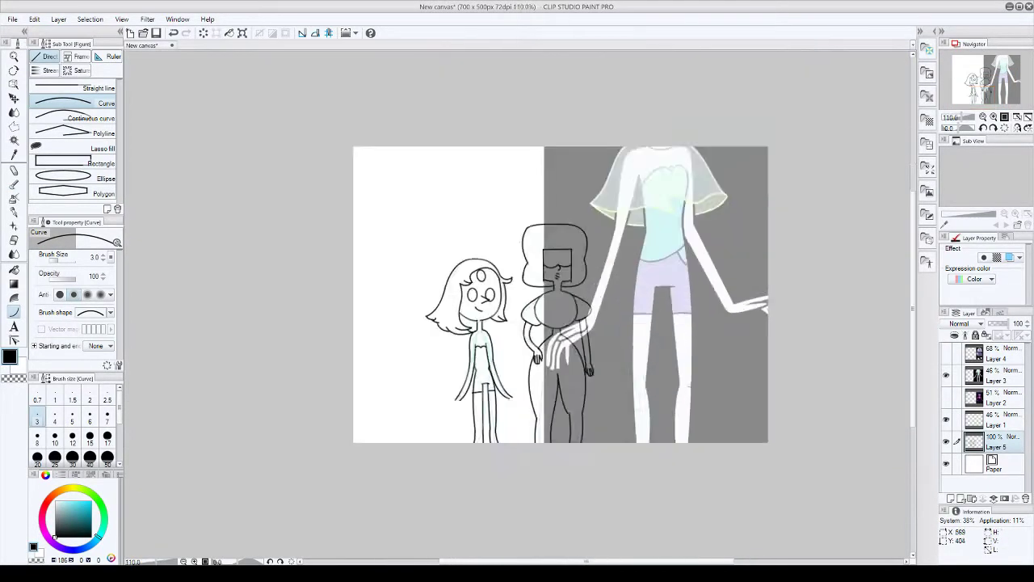
- Draw both hands with fingers at the ends of the left figure's arms using curves
scroll(452, 375, "up", 6)
mouse_move(441, 386)
left_mouse_down()
mouse_move(427, 434)
mouse_move(436, 439)
left_mouse_up()
scroll(436, 420, "down", 2)
scroll(775, 380, "up", 3)
key("ctrl+z")
left_click(788, 371)
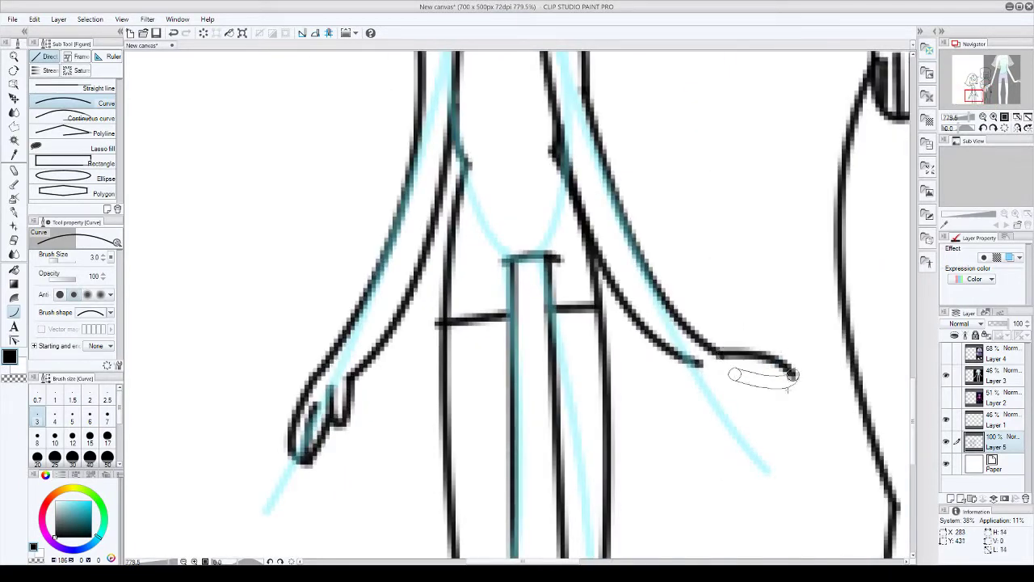
mouse_move(701, 361)
left_mouse_down()
mouse_move(731, 414)
mouse_move(788, 392)
left_mouse_up()
scroll(760, 380, "down", 10)
- Hide Layer 3, show Layer 4 and reposition the Layer 4 reference image beside the right sketch figure
left_click(946, 376)
scroll(775, 325, "up", 4)
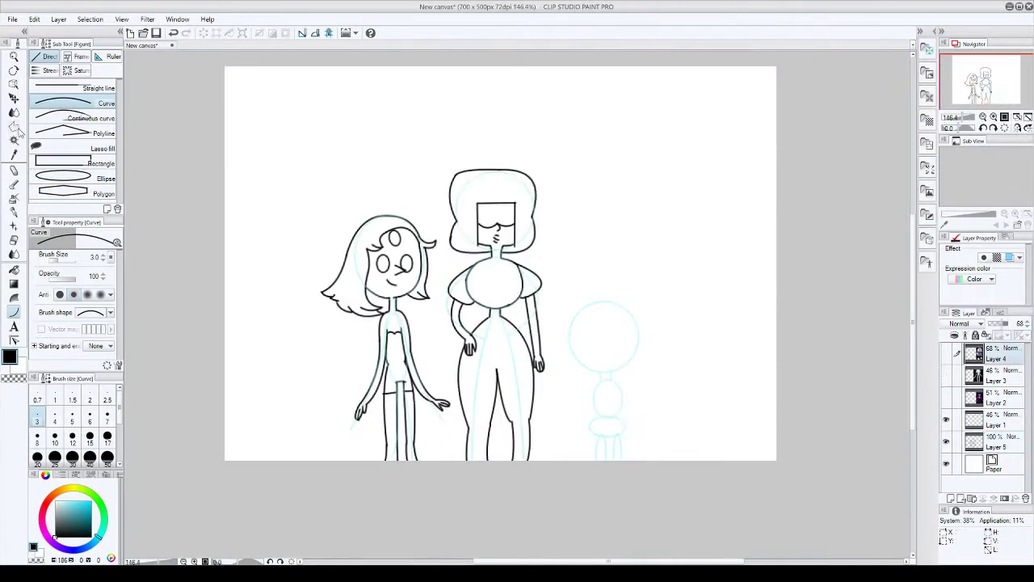
left_click(946, 353)
left_click(996, 356)
key("k")
left_click_drag(493, 243, 540, 242)
key("u")
scroll(557, 324, "up", 2)
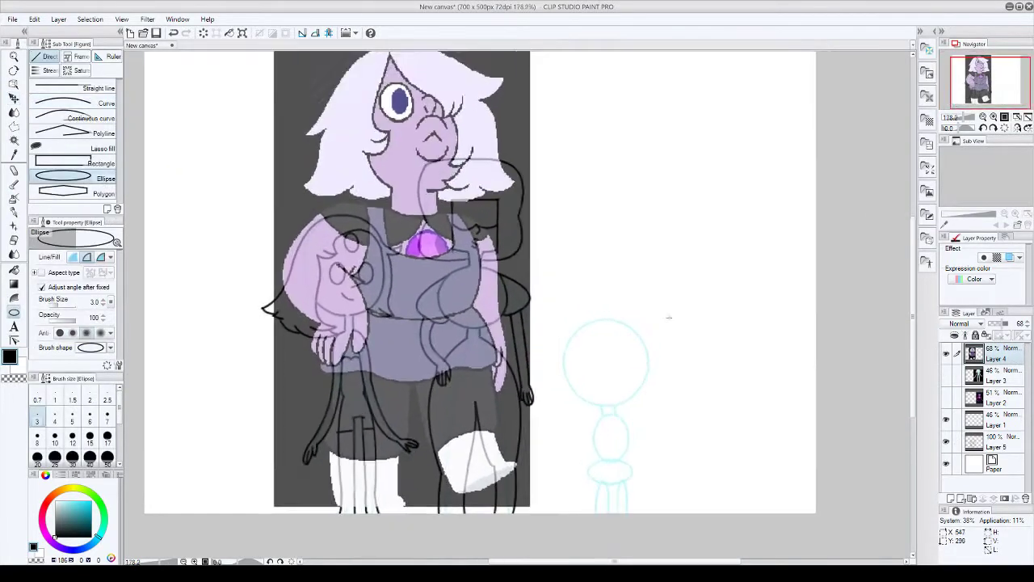
left_click_drag(550, 322, 646, 413)
scroll(521, 345, "down", 1)
scroll(521, 346, "up", 2)
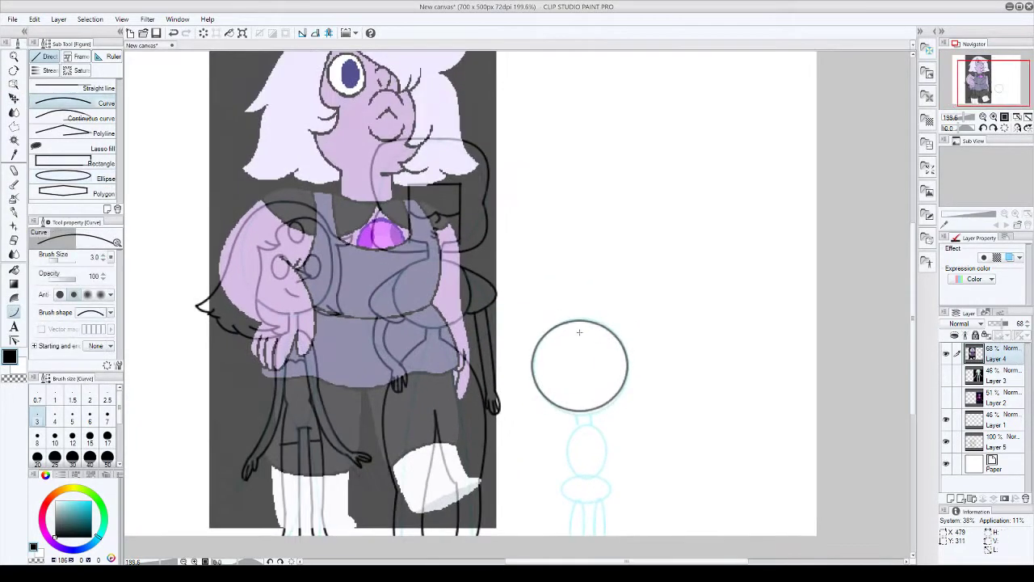
key("ctrl+z")
left_click(73, 177)
left_click_drag(546, 317, 615, 416)
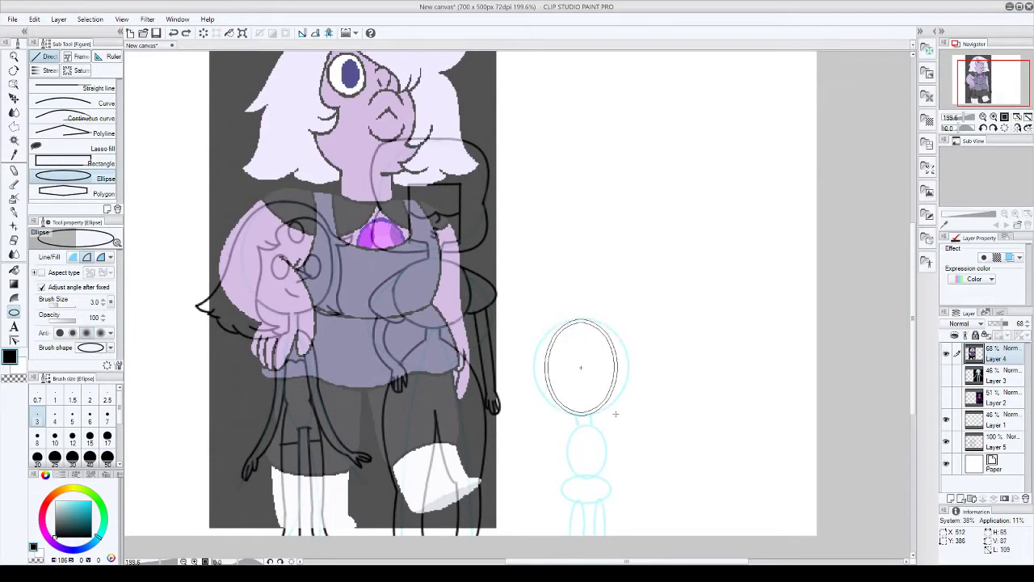
left_click(618, 413)
scroll(604, 365, "up", 2)
key("ctrl+period")
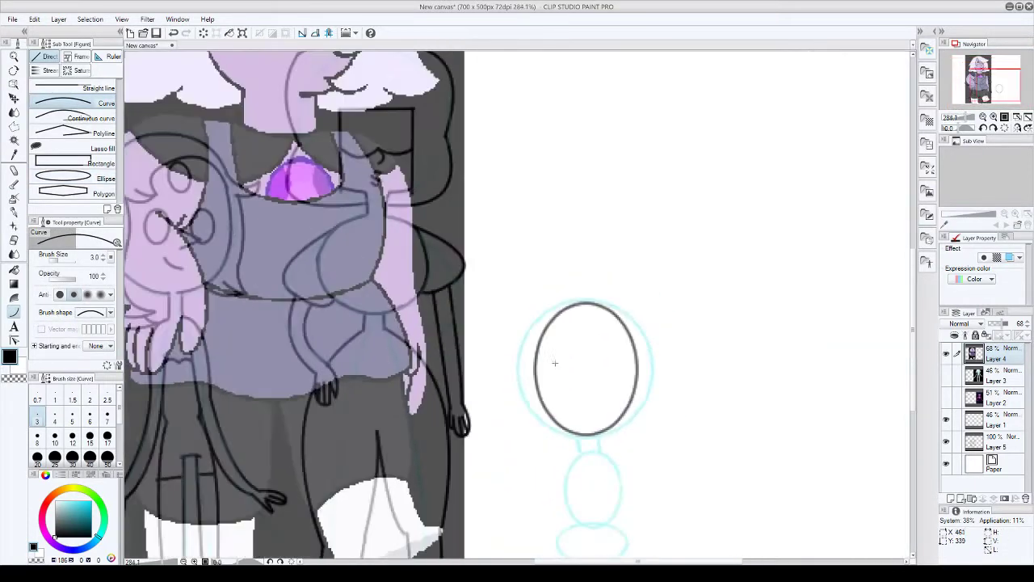
key("ctrl+z")
- Lower the Layer 4 reference image and draw an oval head inside the right sketch circle on Layer 5
scroll(554, 358, "down", 2)
key("k")
key("u")
scroll(565, 347, "up", 3)
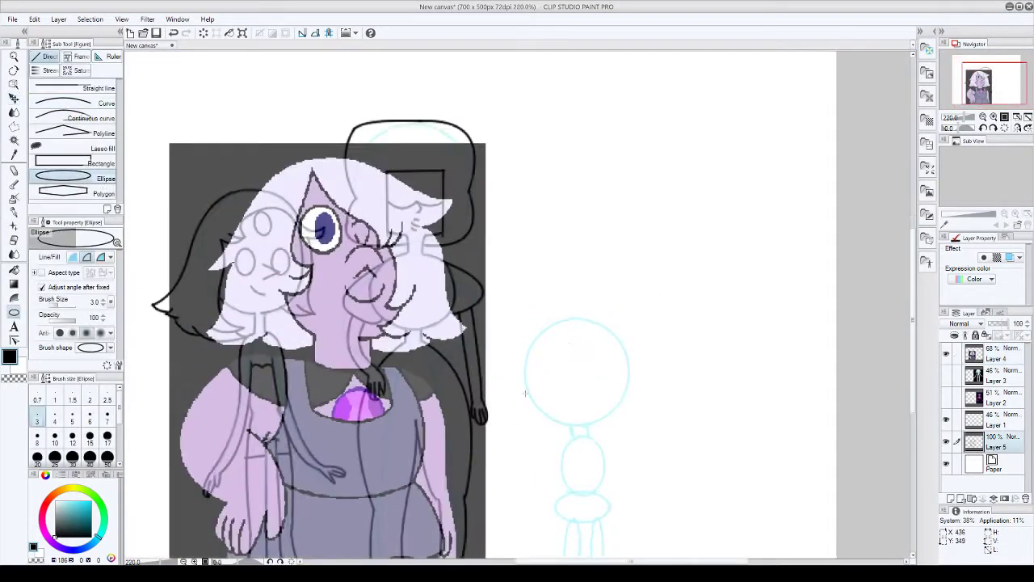
left_click_drag(546, 306, 619, 438)
key("ctrl+z")
left_click_drag(549, 323, 629, 440)
left_click(628, 440)
key("ctrl+period")
- Draw the right figure's pointed fringe and face-framing hair locks with curves, removing the head outline above them
scroll(607, 355, "up", 2)
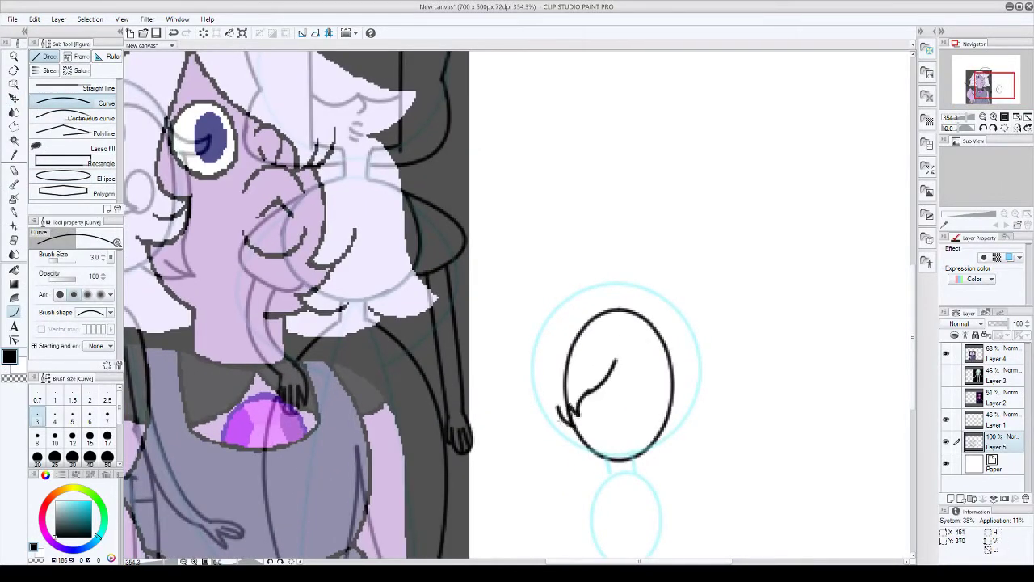
scroll(596, 440, "up", 1)
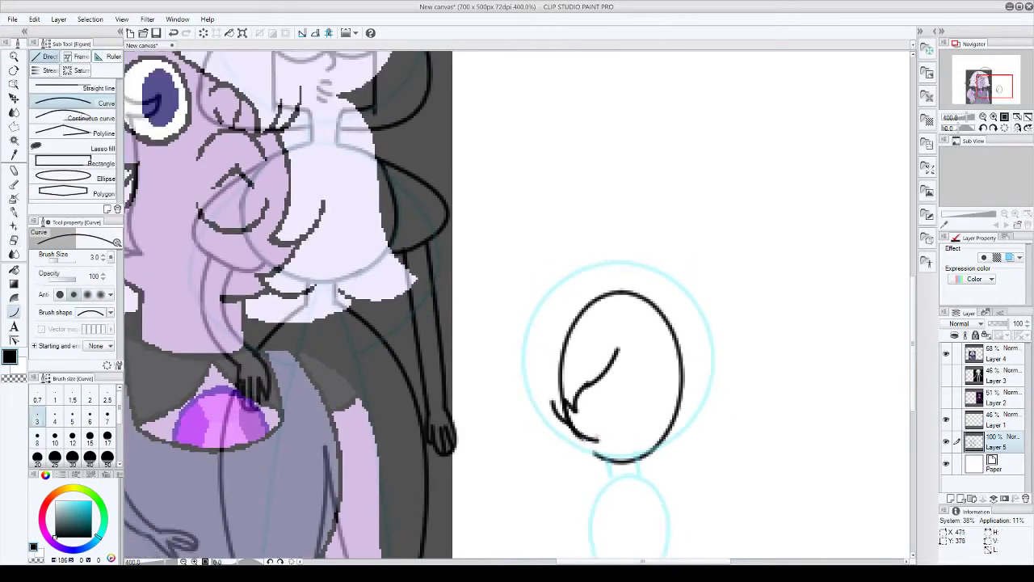
scroll(627, 372, "down", 2)
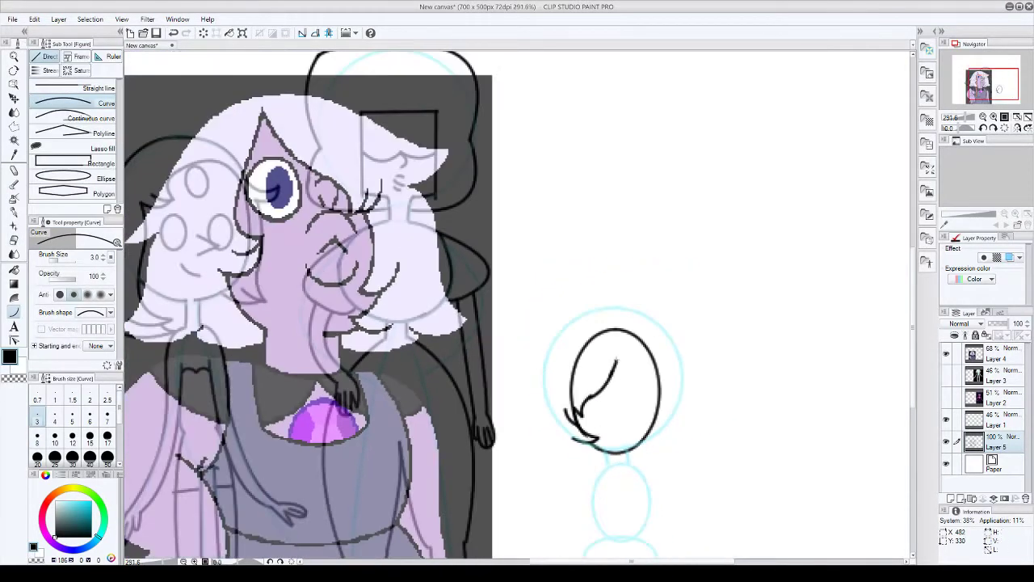
scroll(642, 412, "up", 1)
mouse_move(658, 424)
left_mouse_down()
mouse_move(642, 303)
mouse_move(576, 276)
mouse_move(524, 336)
mouse_move(517, 396)
left_mouse_up()
scroll(545, 361, "down", 1)
scroll(618, 390, "down", 1)
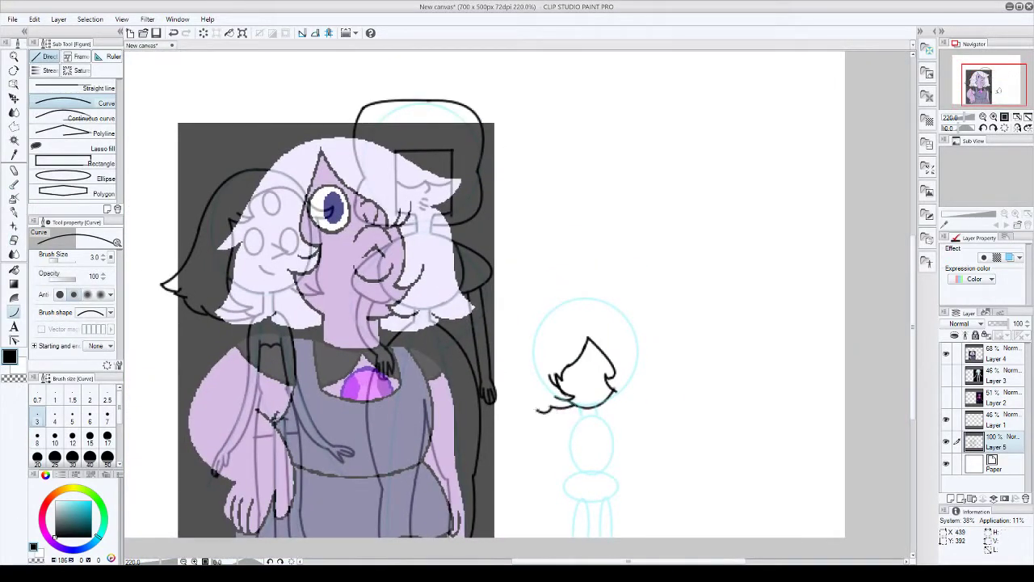
- Draw the right figure's outer hair outline over the crown with flicked tips on both sides
scroll(540, 349, "up", 1)
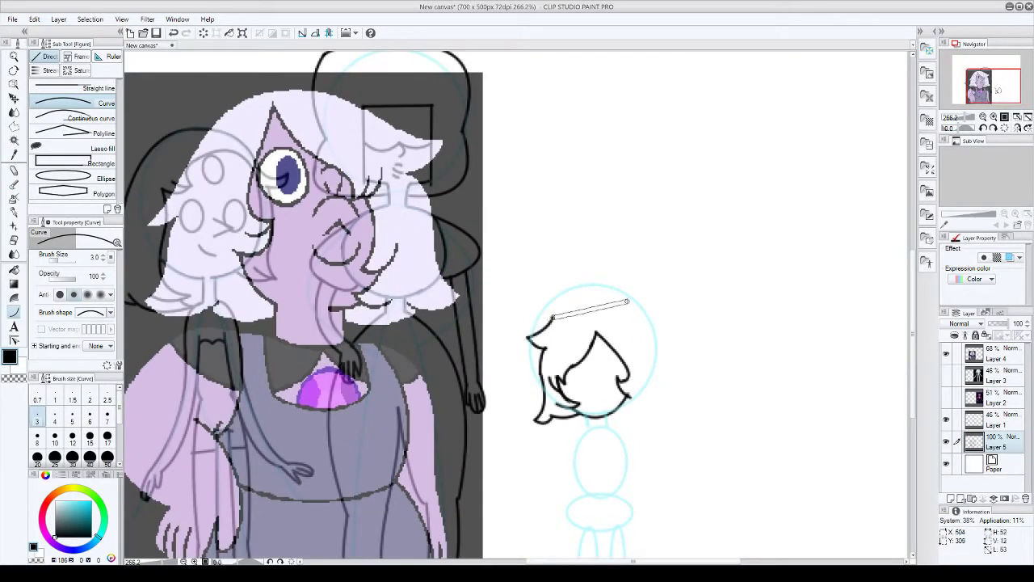
left_click_drag(627, 302, 634, 319)
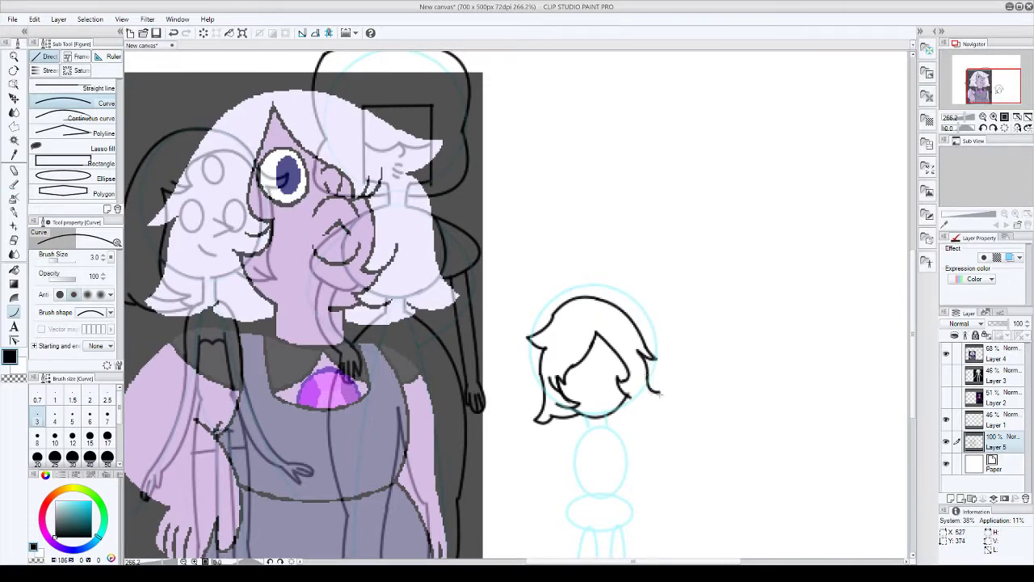
scroll(644, 403, "up", 3)
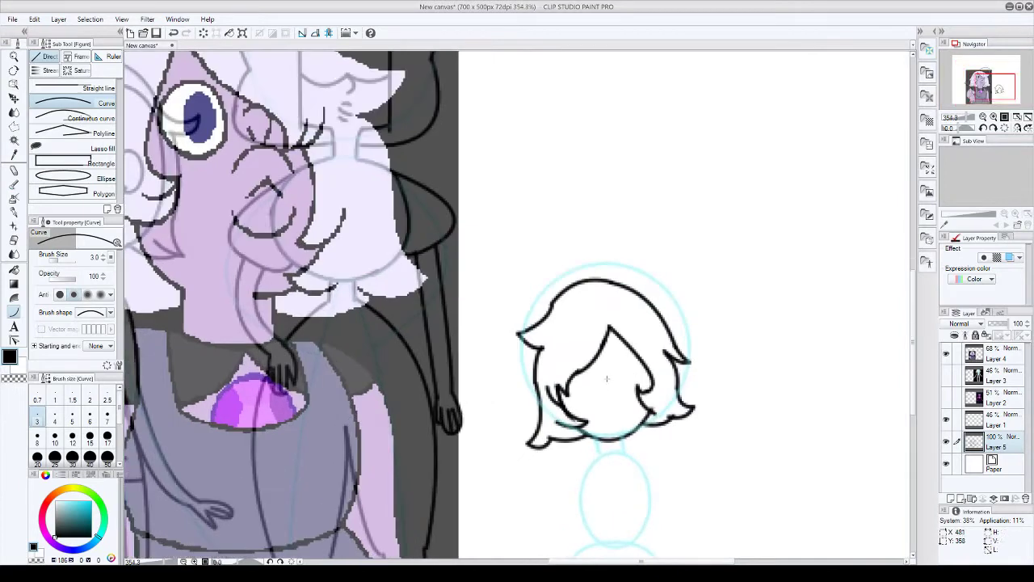
- Draw the right figure's nose, oval eyes and mouth with curves and ellipses, and add two short neck lines
scroll(612, 386, "up", 1)
key("u")
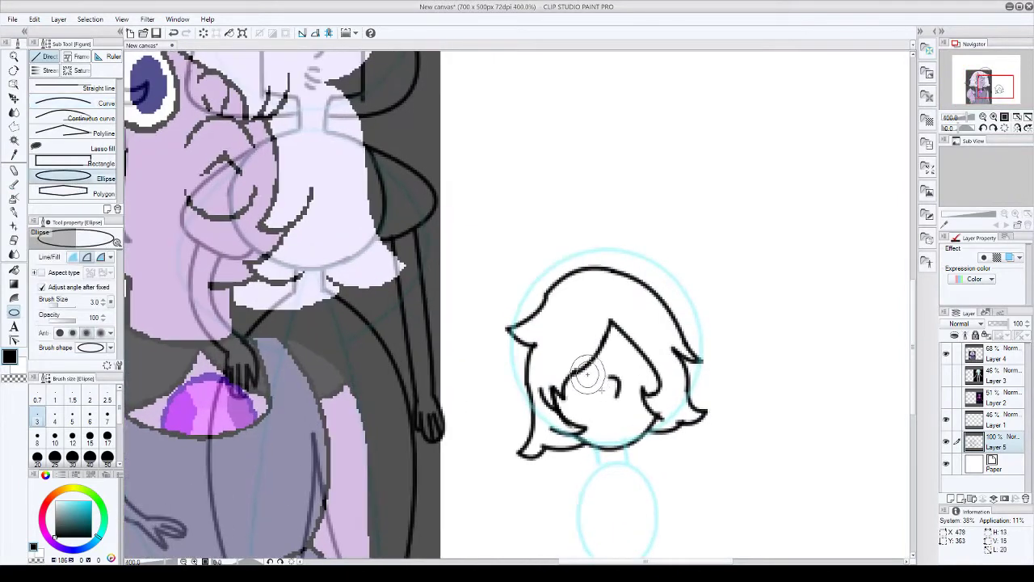
scroll(578, 363, "up", 2)
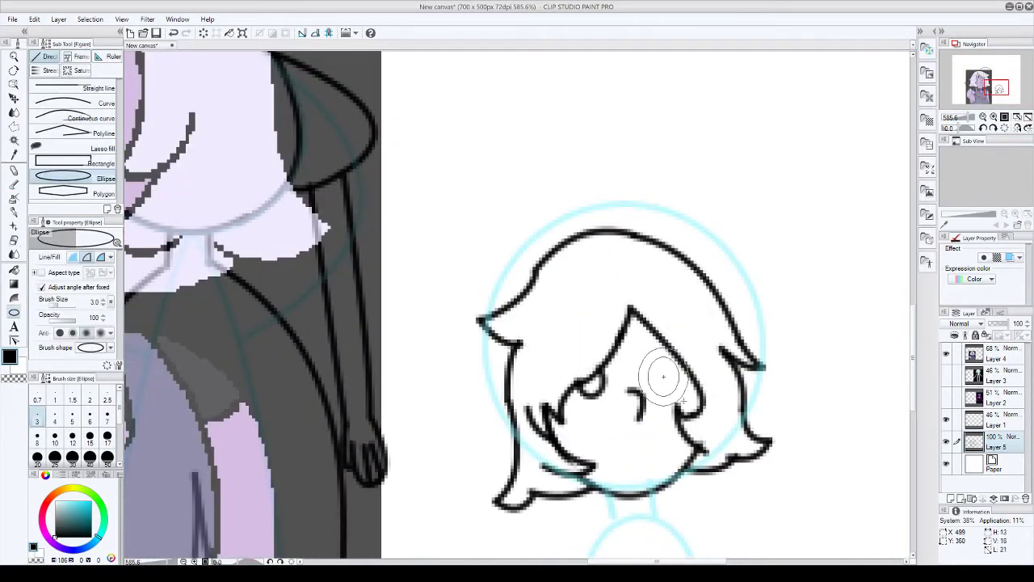
left_click_drag(682, 400, 683, 401)
key("u")
scroll(674, 408, "down", 3)
scroll(673, 419, "up", 2)
scroll(672, 431, "down", 3)
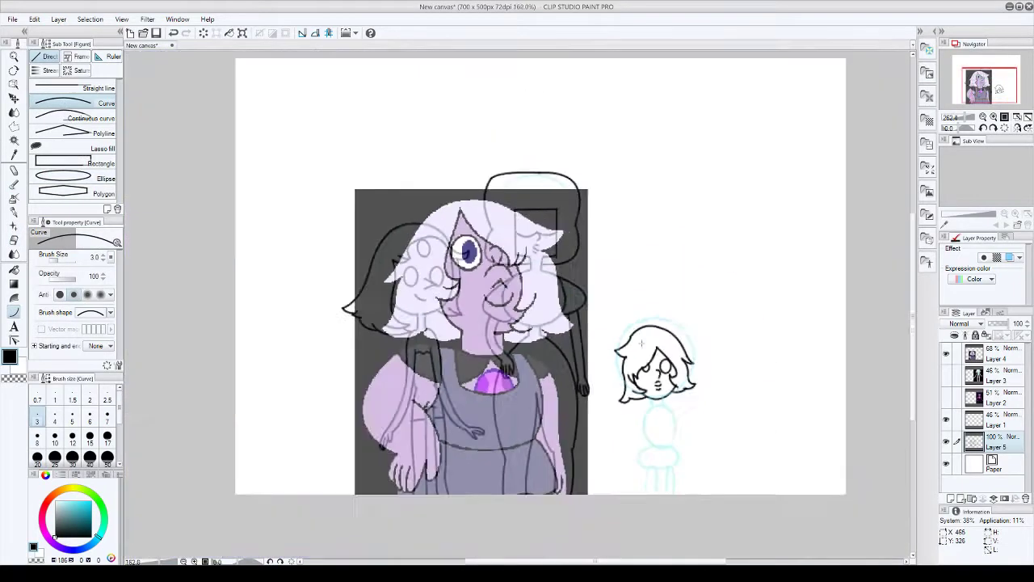
scroll(627, 332, "up", 2)
scroll(632, 327, "up", 2)
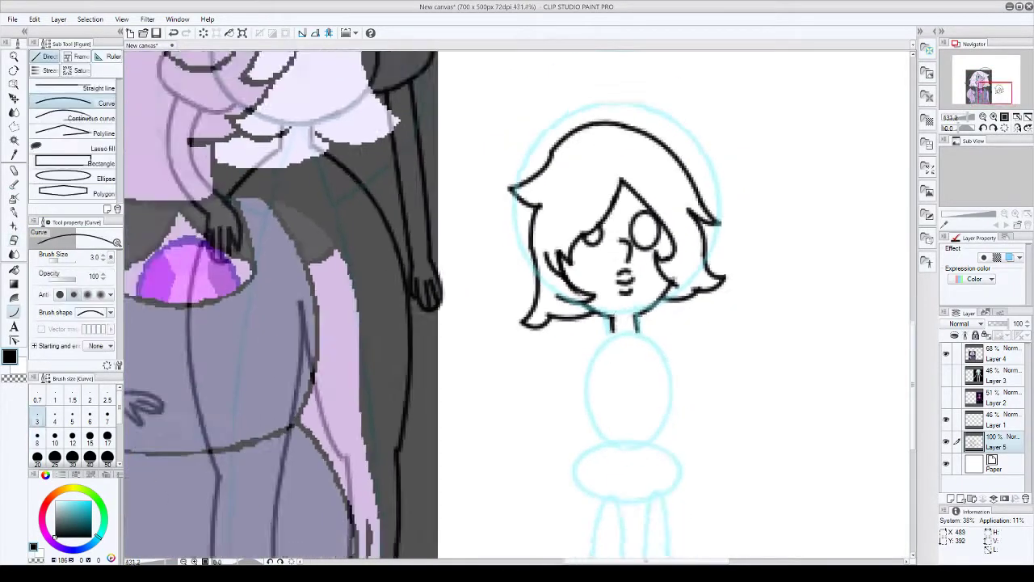
- Move the Layer 4 reference image upward to bring the character's torso and dress into the canvas
key("k")
scroll(484, 323, "down", 2)
left_click_drag(416, 500, 378, 432)
scroll(707, 327, "up", 2)
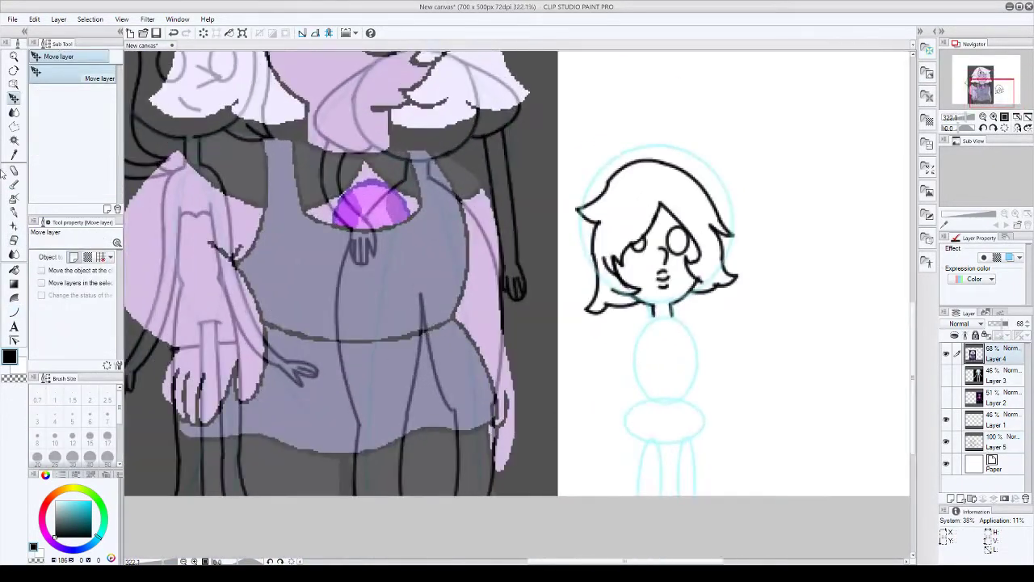
- Draw the right figure's collar and sloping shoulder lines below the neck with curves on Layer 5
key("u")
scroll(707, 327, "up", 2)
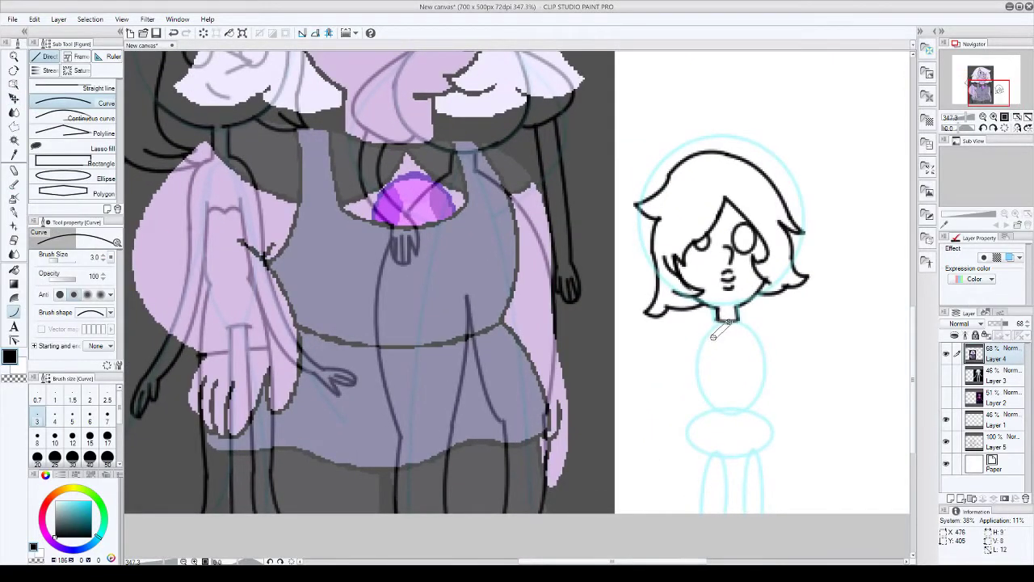
key("ctrl+z")
left_click(947, 353)
left_click(993, 441)
left_click(738, 335)
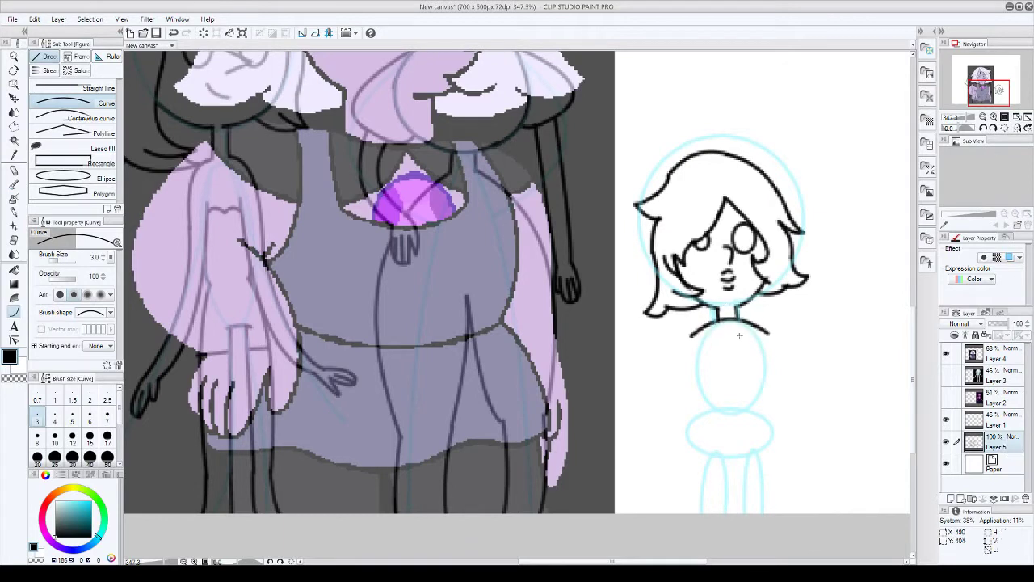
- Draw the right figure's chest gem, armholes, torso sides and flared skirt with a wavy hem
scroll(755, 340, "up", 1)
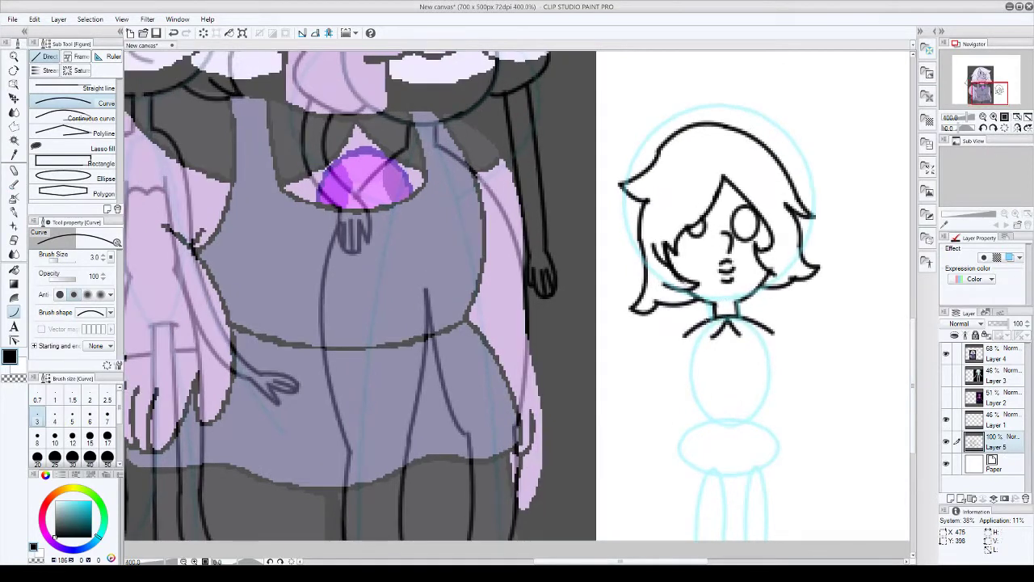
left_click_drag(728, 346, 731, 355)
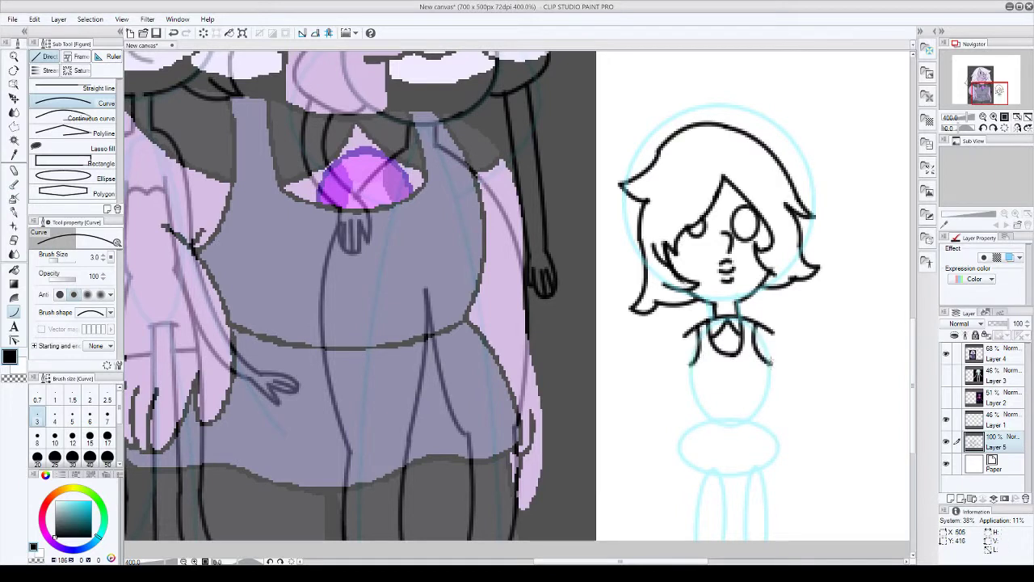
left_click(754, 420)
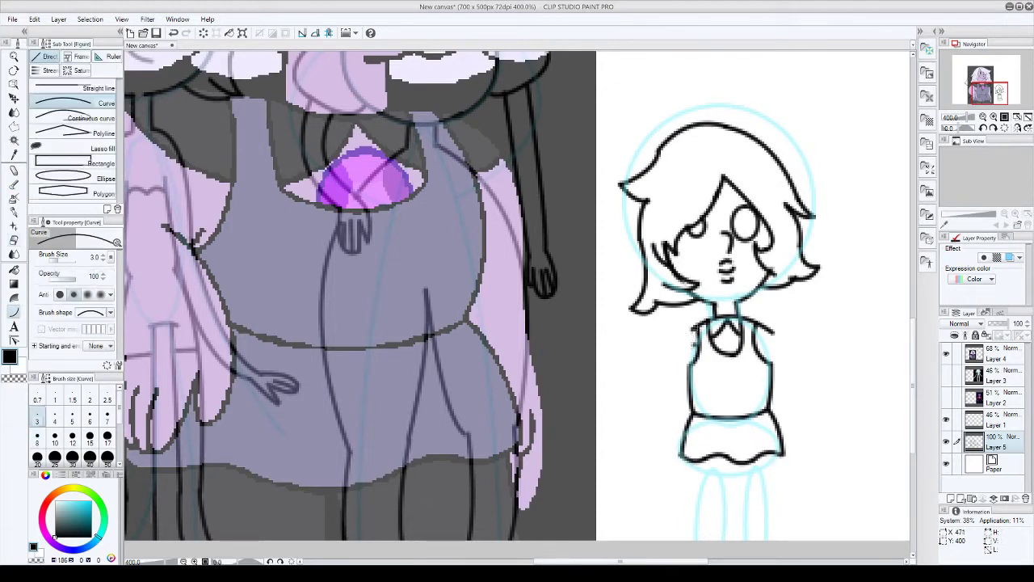
- Draw the right figure's short sleeves and the bent arm beside the torso's left edge with curves on Layer 5
key("minus")
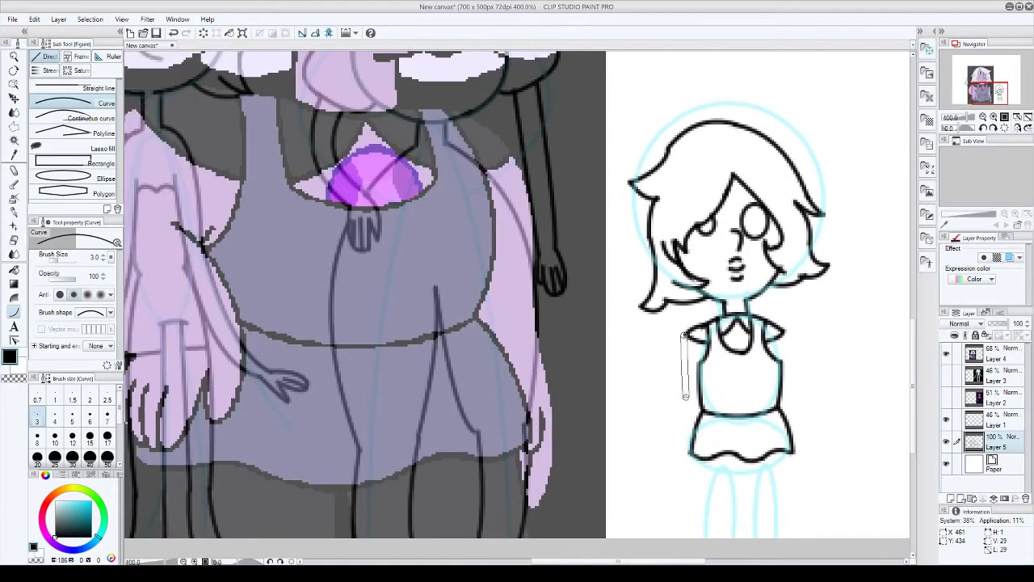
scroll(679, 403, "up", 3)
scroll(678, 420, "up", 2)
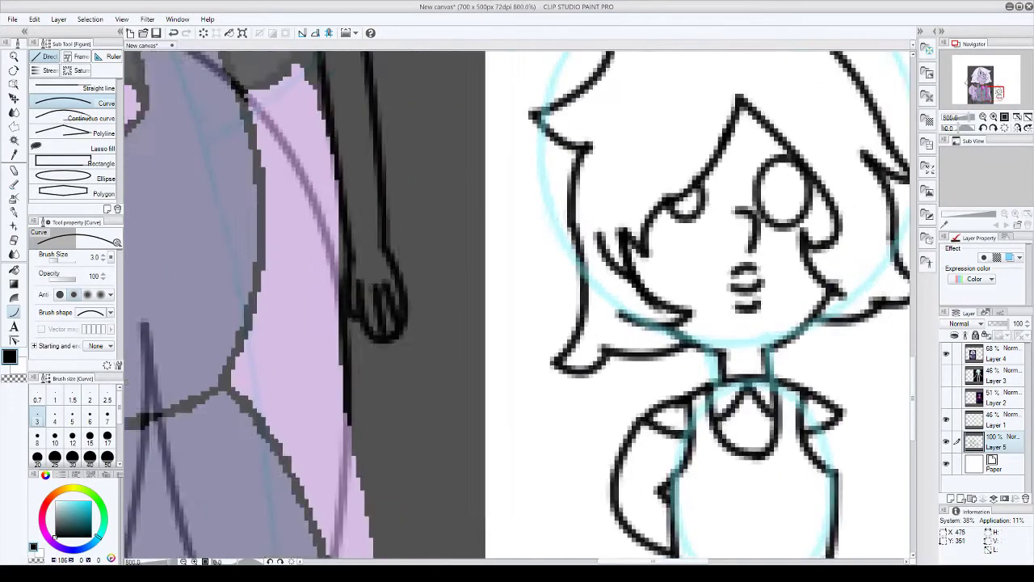
- Erase the right figure's oval eyes, redraw them as short arcs, and add a small arc inside the chest gem
key("e")
scroll(722, 189, "up", 2)
scroll(844, 226, "down", 5)
key("u")
scroll(844, 226, "up", 4)
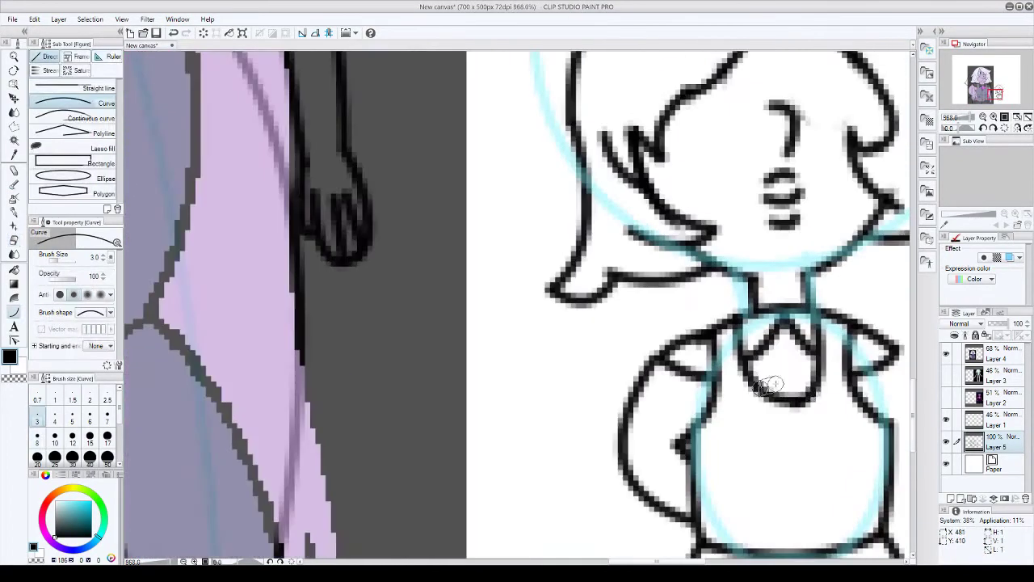
key("ctrl+z")
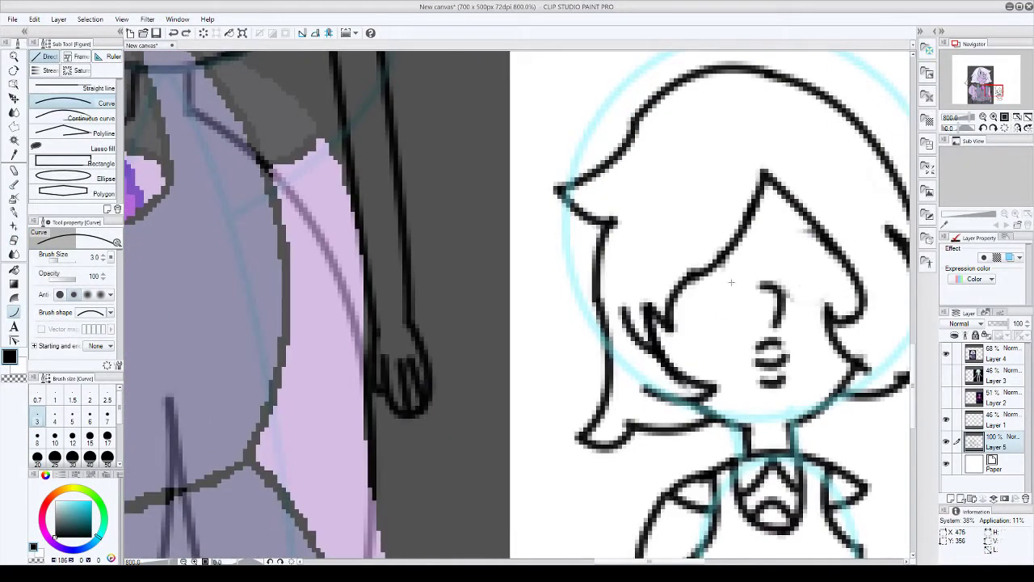
scroll(808, 290, "down", 5)
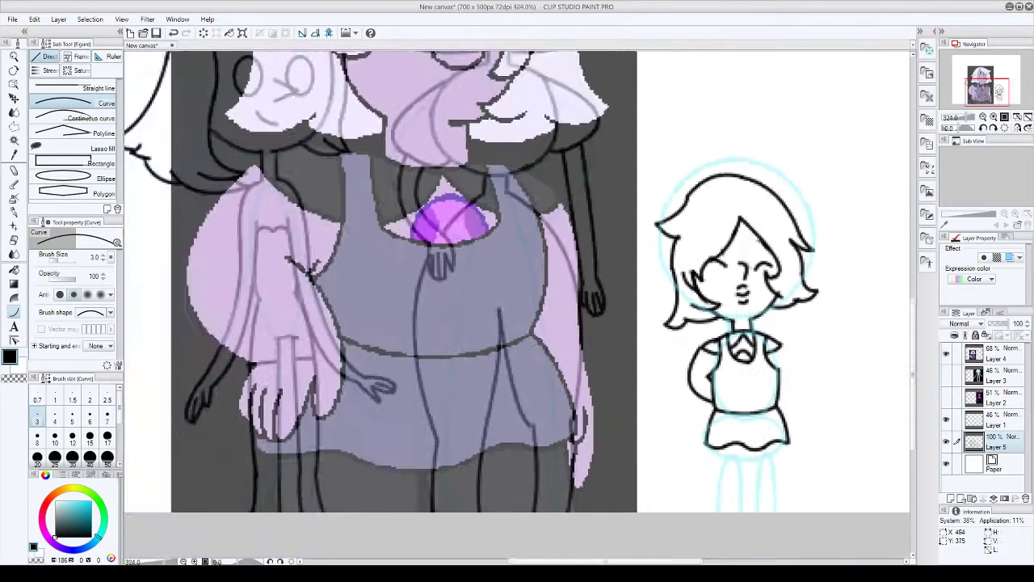
- Try to draw the right figure's legs and knee lines below the skirt with curves on Layer 4
scroll(715, 211, "up", 4)
scroll(716, 211, "down", 3)
mouse_move(672, 484)
left_mouse_down()
mouse_move(672, 328)
mouse_move(669, 360)
left_mouse_up()
left_click(706, 359)
left_click(669, 360)
left_click_drag(656, 310, 658, 360)
left_click(658, 360)
mouse_move(614, 308)
left_mouse_down()
mouse_move(619, 356)
mouse_move(704, 355)
mouse_move(706, 393)
left_mouse_up()
left_click(656, 359)
scroll(706, 359, "up", 1)
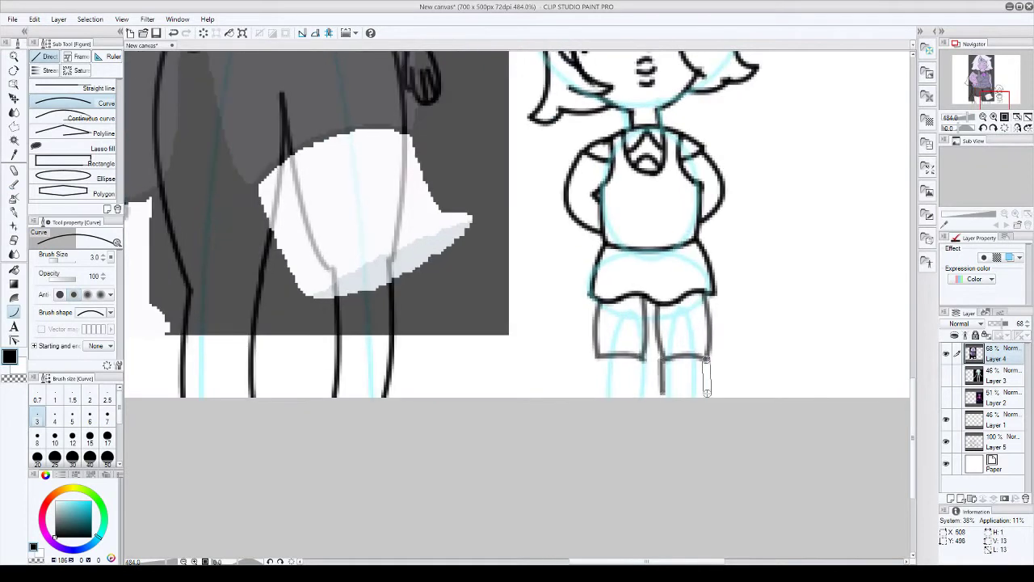
left_click_drag(644, 357, 644, 396)
left_click(644, 395)
left_click_drag(598, 355, 599, 395)
key("ctrl+z")
key("ctrl+z")
key("ctrl+z")
- Draw the right figure's upper legs with curves on Layer 5, from the skirt hem down to the knee lines
left_click_drag(638, 292, 638, 363)
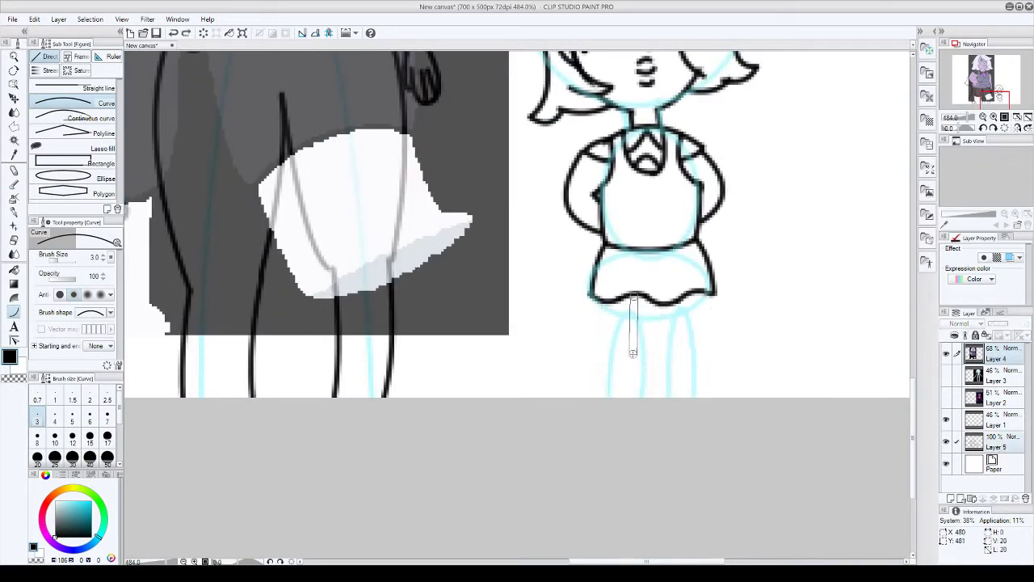
left_click(638, 363)
left_click_drag(599, 299, 638, 372)
left_click(598, 363)
left_click(638, 370)
left_click_drag(665, 299, 664, 367)
mouse_move(698, 285)
left_mouse_down()
mouse_move(704, 368)
mouse_move(665, 396)
mouse_move(692, 448)
left_mouse_up()
- Draw the right figure's lower legs from the knees down to the canvas edge on Layer 5
scroll(665, 388, "down", 8)
scroll(662, 376, "up", 3)
scroll(842, 385, "up", 2)
left_click(683, 414)
left_click_drag(760, 364, 760, 456)
mouse_move(685, 444)
left_mouse_down()
mouse_move(760, 448)
mouse_move(692, 526)
left_mouse_up()
left_click_drag(753, 452, 753, 525)
left_click_drag(661, 372, 653, 449)
mouse_move(604, 373)
left_mouse_down()
mouse_move(588, 452)
mouse_move(659, 445)
mouse_move(598, 529)
left_mouse_up()
left_click_drag(652, 444, 653, 542)
- Hide the Layer 4 reference image and erase the blue sketch guides from Layer 1
scroll(611, 411, "down", 6)
key("p")
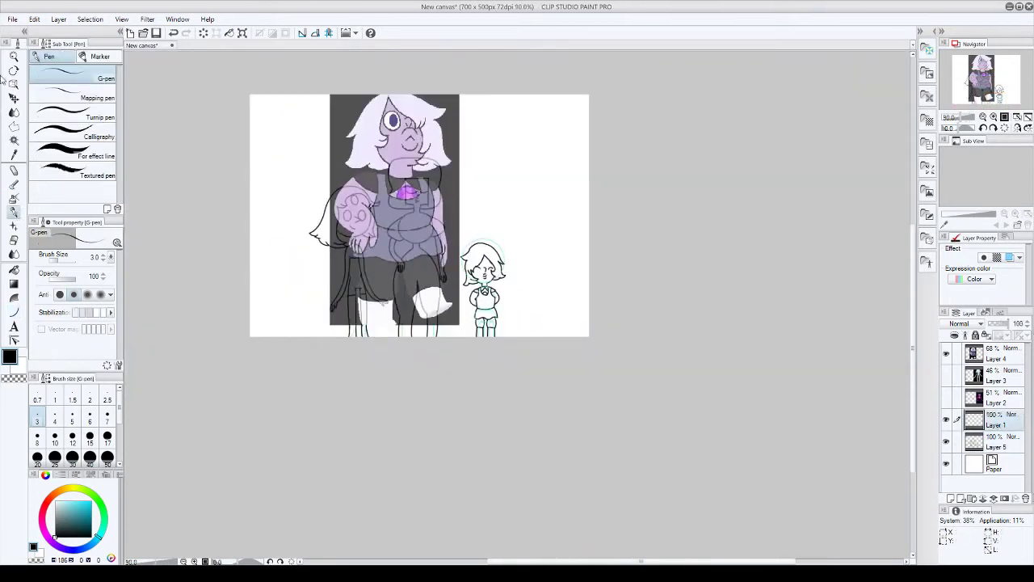
key("e")
left_click(945, 353)
scroll(478, 230, "up", 3)
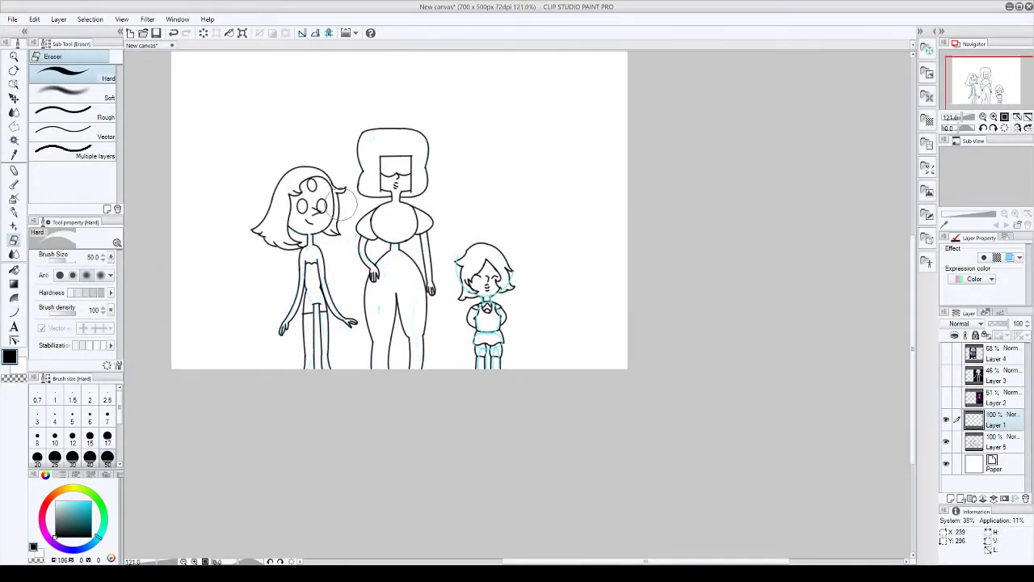
key("p")
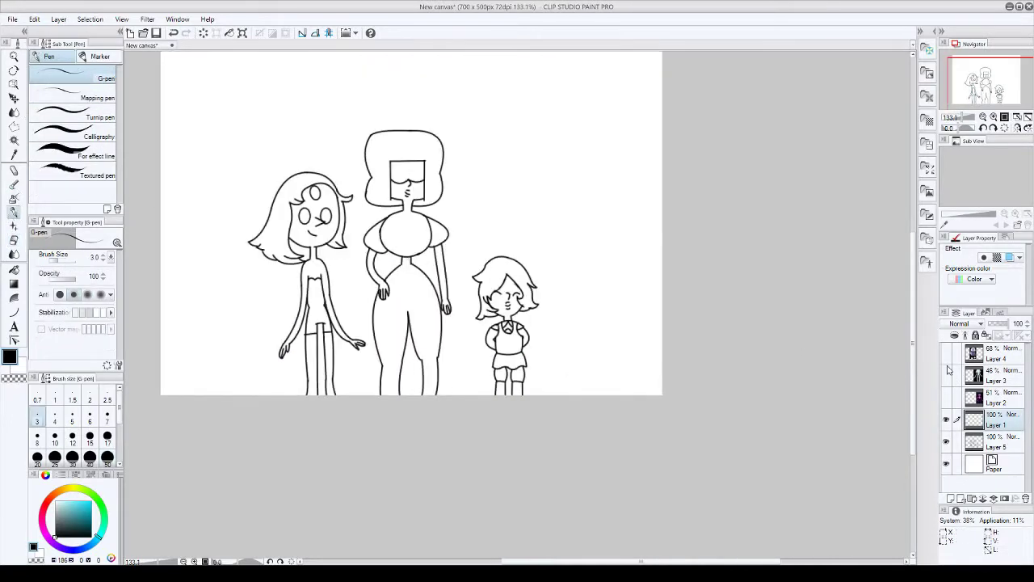
- Move Layer 1 below Layer 5 and show the Layer 2 color reference beside the three inked figures
scroll(530, 186, "up", 2)
left_click_drag(989, 420, 989, 451)
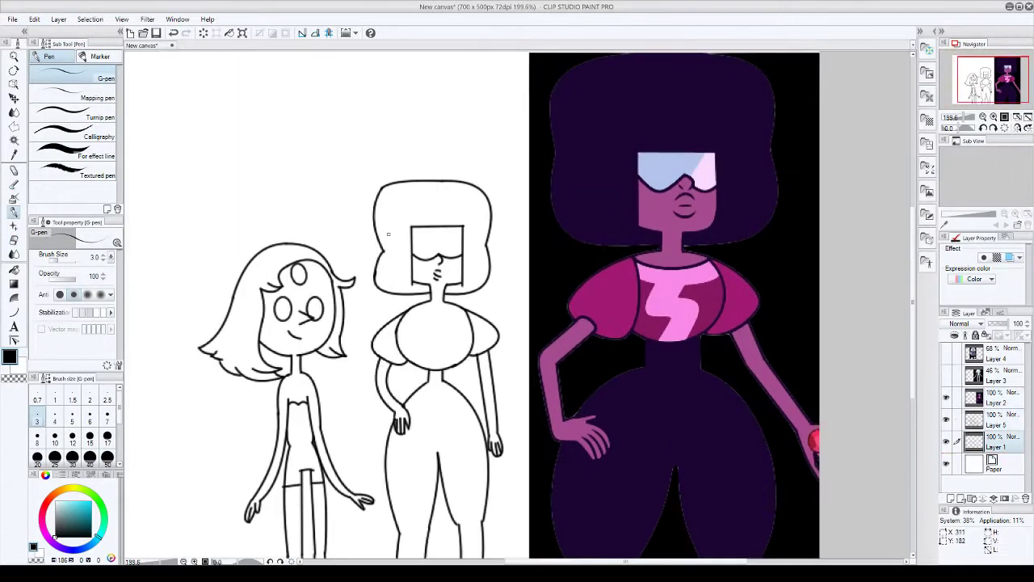
scroll(531, 186, "down", 1)
- Paint a dark purple border around the middle figure's face and inside the lower hair outline on Layer 1
scroll(161, 221, "up", 4)
mouse_move(239, 234)
left_mouse_down()
mouse_move(202, 352)
mouse_move(359, 380)
mouse_move(325, 311)
mouse_move(343, 242)
left_mouse_up()
key("e")
key("p")
left_click_drag(379, 124, 551, 126)
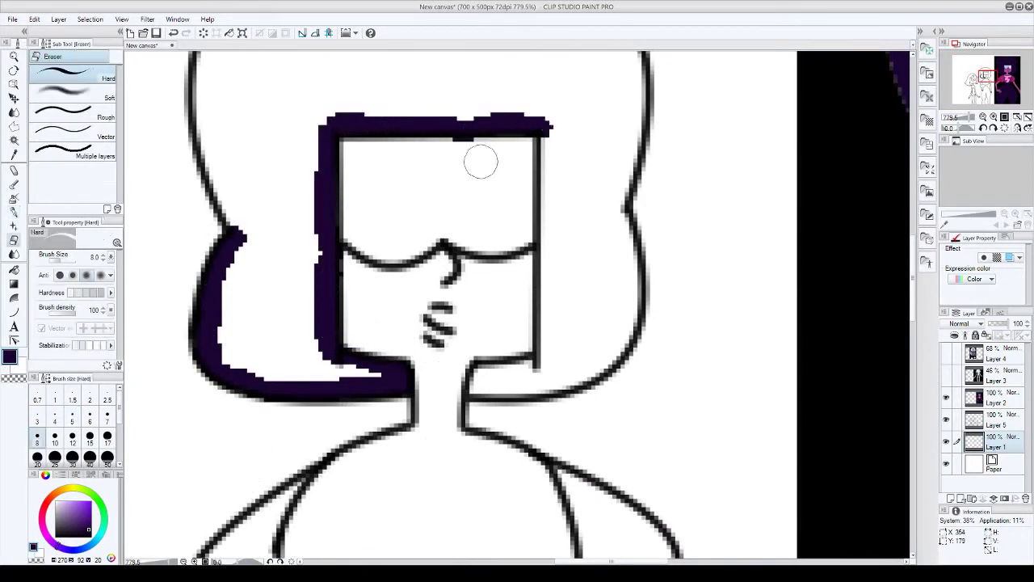
left_click_drag(545, 371, 543, 220)
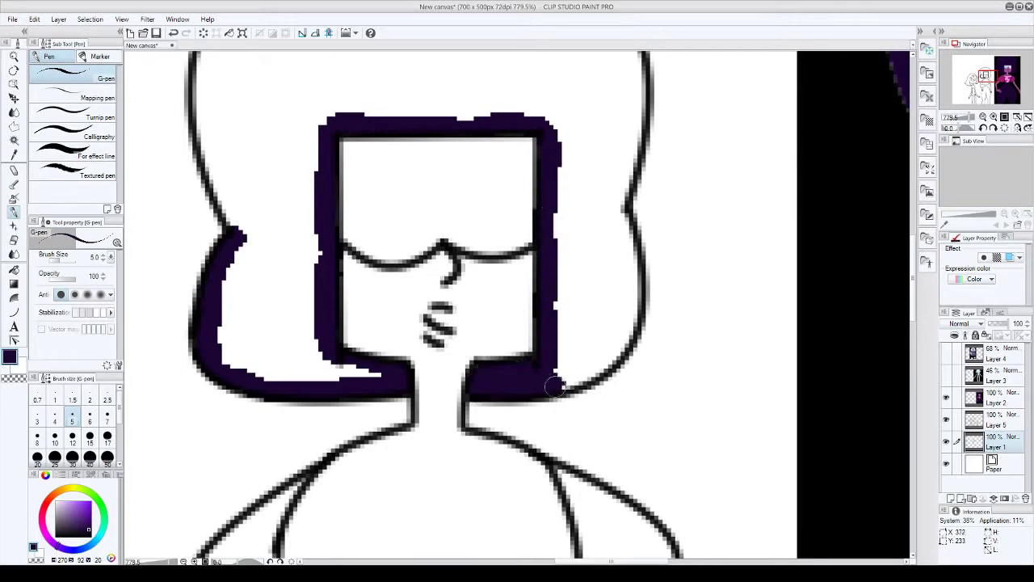
mouse_move(556, 387)
left_mouse_down()
mouse_move(618, 346)
mouse_move(629, 222)
left_mouse_up()
scroll(358, 380, "up", 1)
- Continue the dark purple border along the inside of the middle figure's upper hair and fill the hair with it
mouse_move(358, 380)
left_mouse_down()
mouse_move(305, 139)
mouse_move(287, 361)
left_mouse_up()
key("e")
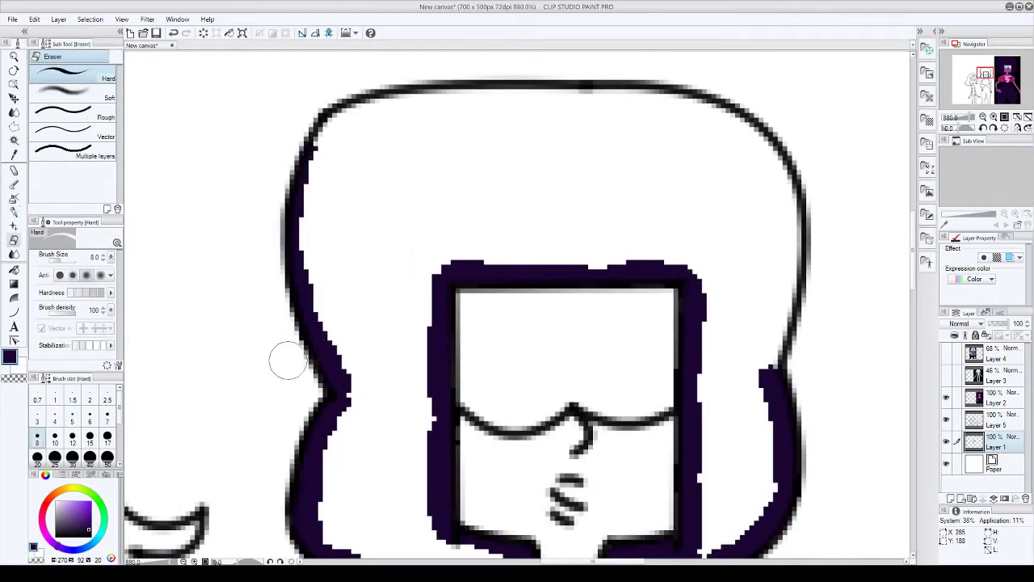
key("p")
mouse_move(311, 158)
left_mouse_down()
mouse_move(436, 99)
mouse_move(536, 108)
mouse_move(566, 95)
mouse_move(638, 99)
mouse_move(734, 120)
mouse_move(805, 239)
mouse_move(777, 341)
mouse_move(787, 210)
left_mouse_up()
key("e")
key("g")
left_click(582, 166)
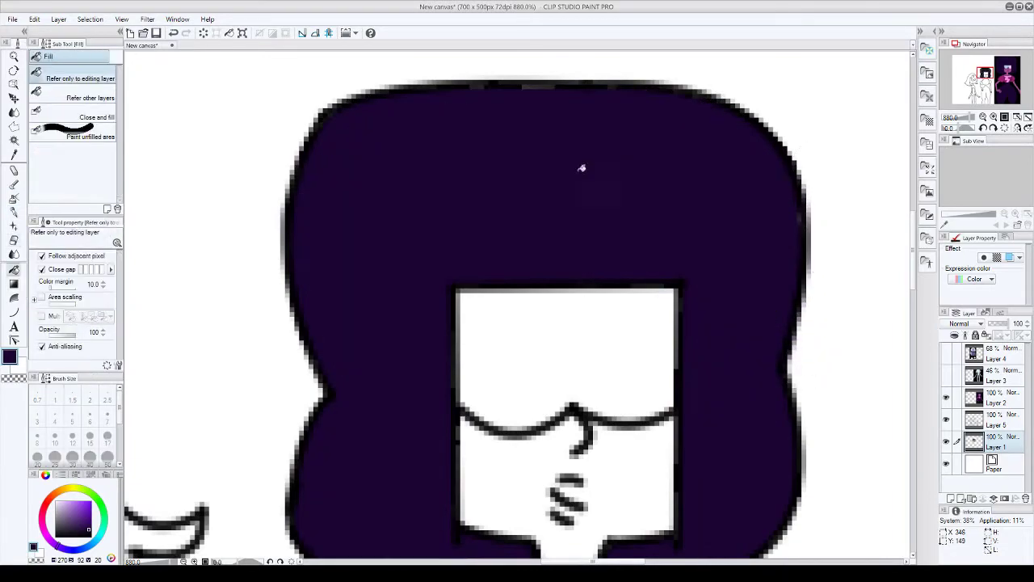
- Paint light blue along the lower edge of the middle figure's visor and fill the visor with it
scroll(582, 242, "down", 3)
key("p")
scroll(581, 242, "up", 4)
mouse_move(525, 225)
left_mouse_down()
mouse_move(580, 258)
mouse_move(760, 242)
left_mouse_up()
scroll(760, 242, "down", 2)
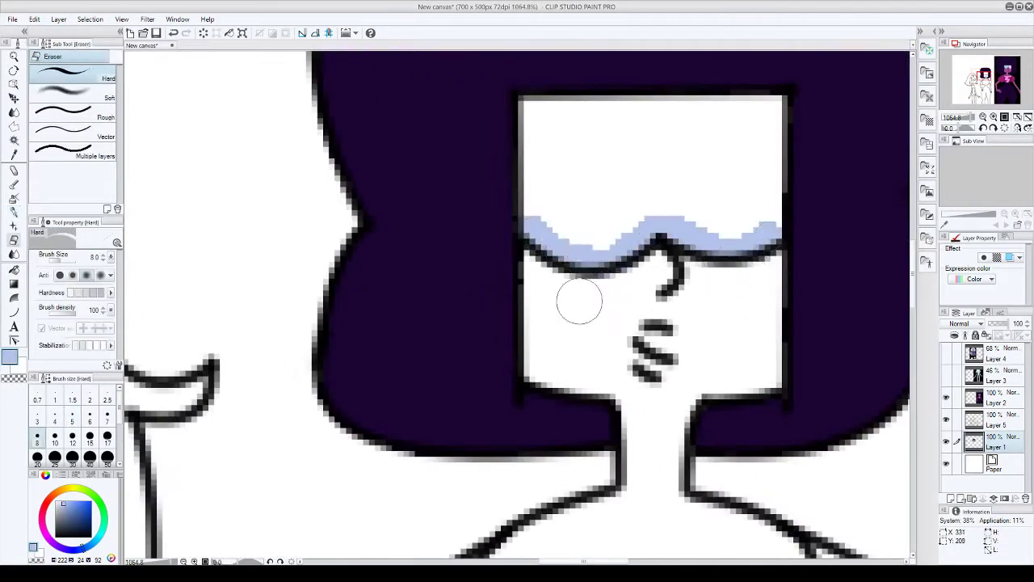
key("g")
left_click(658, 151)
- Draw a black curved neckline across the top of the middle figure's chest on Layer 1
scroll(577, 296, "down", 3)
scroll(452, 323, "up", 3)
key("u")
left_click(103, 486)
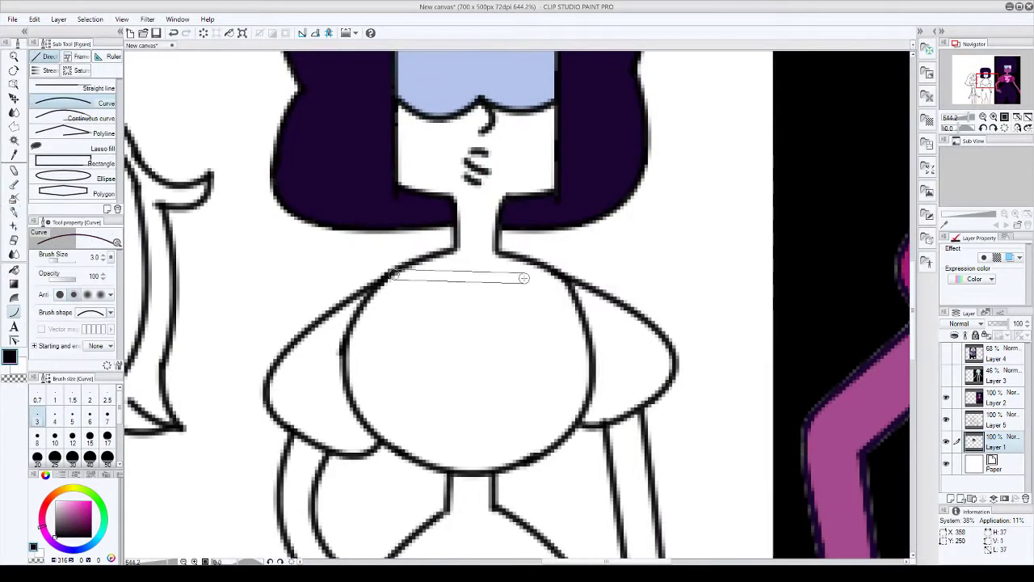
left_click(458, 289)
- Paint the left side of the middle figure's neck in the reference's purple skin color with the size 5 G-pen
key("p")
scroll(477, 208, "up", 3)
left_click_drag(478, 208, 467, 187)
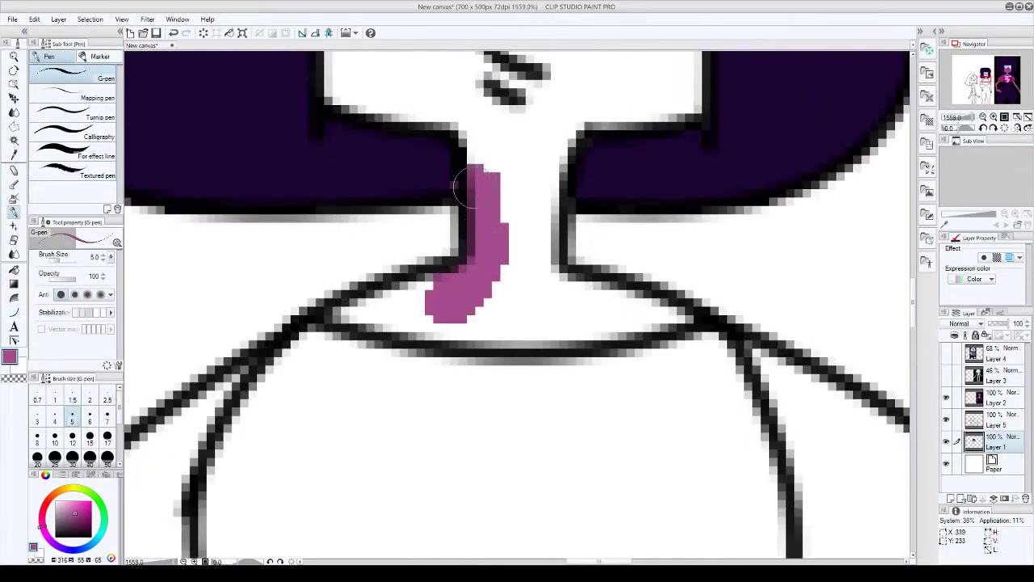
mouse_move(443, 295)
left_mouse_down()
mouse_move(355, 311)
mouse_move(436, 347)
left_mouse_up()
key("ctrl+z")
- Erase the neckline curve from Layer 1 and redraw it in black on Layer 5
key("e")
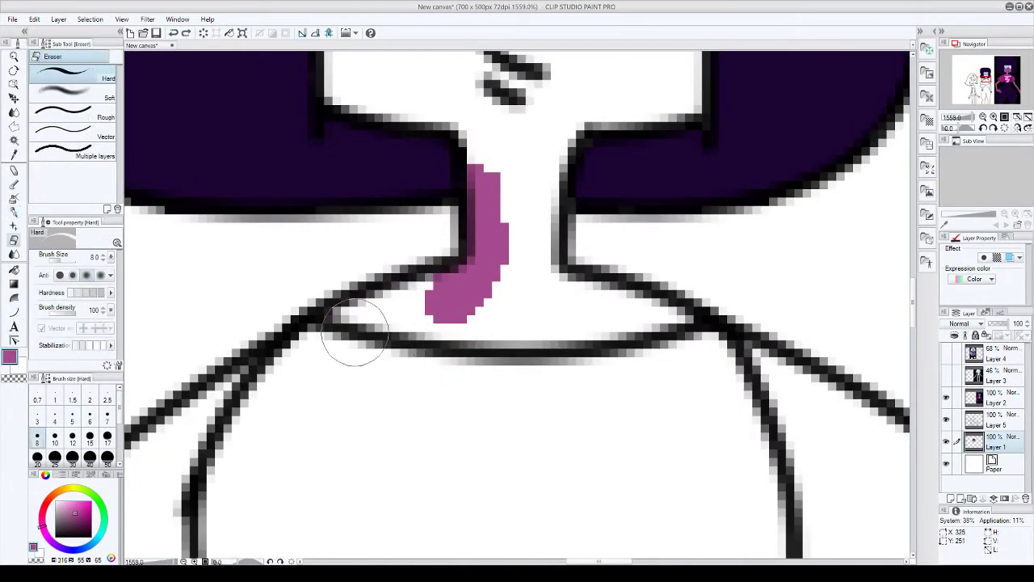
mouse_move(346, 346)
left_mouse_down()
mouse_move(424, 362)
mouse_move(569, 358)
left_mouse_up()
key("u")
key("x")
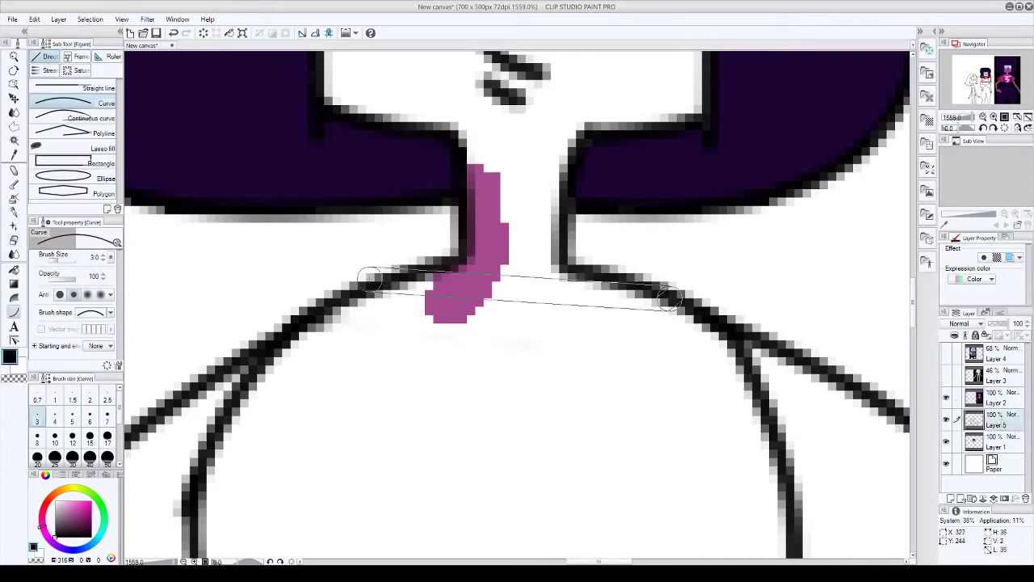
left_click(670, 298)
- Paint the rest of the middle figure's neck and neckline area on Layer 1 and fill the face in purple skin color
left_click(993, 441)
key("x")
key("p")
mouse_move(355, 298)
left_mouse_down()
mouse_move(574, 324)
mouse_move(545, 280)
mouse_move(554, 139)
left_mouse_up()
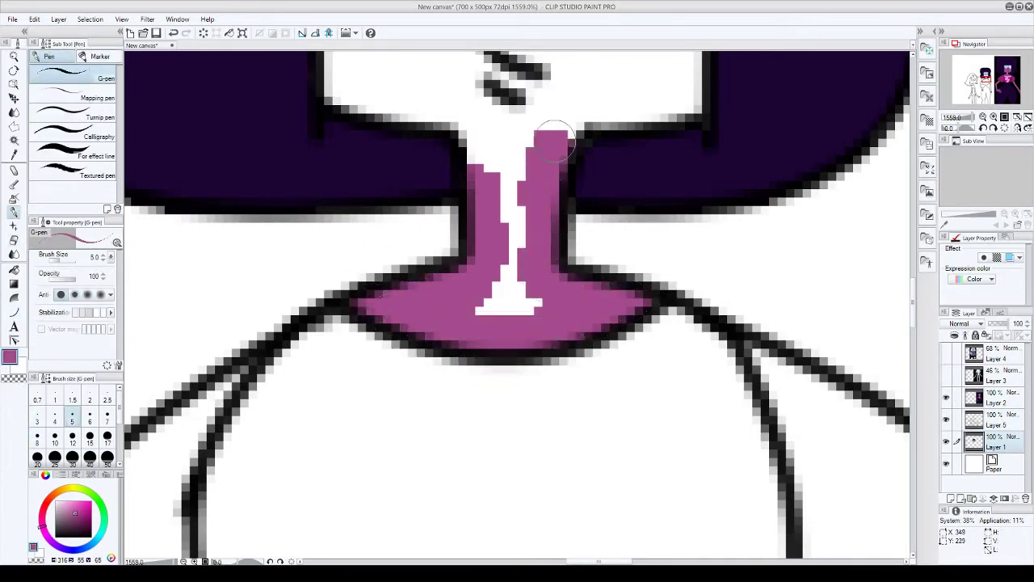
scroll(554, 139, "down", 5)
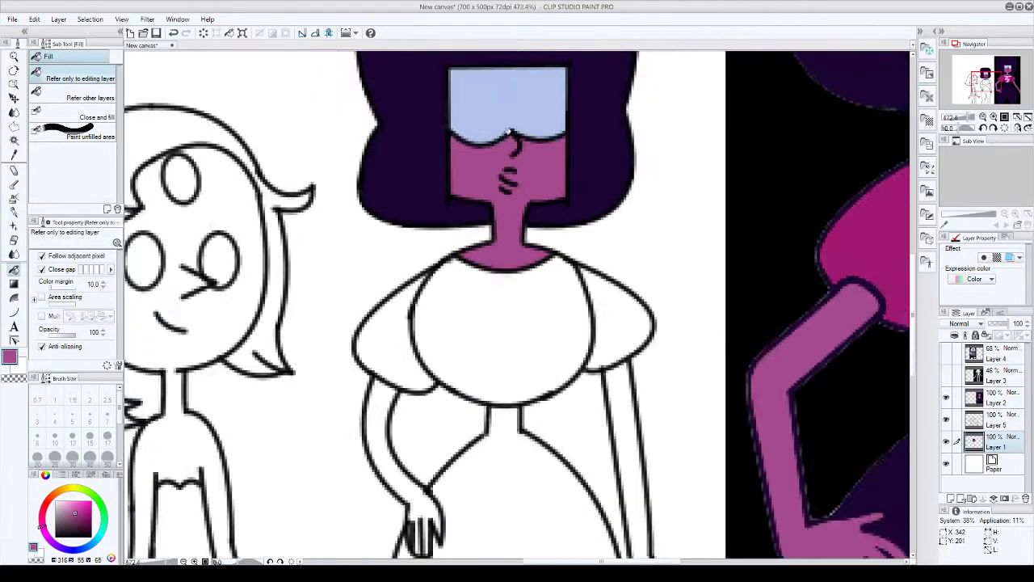
left_click_drag(404, 162, 484, 162)
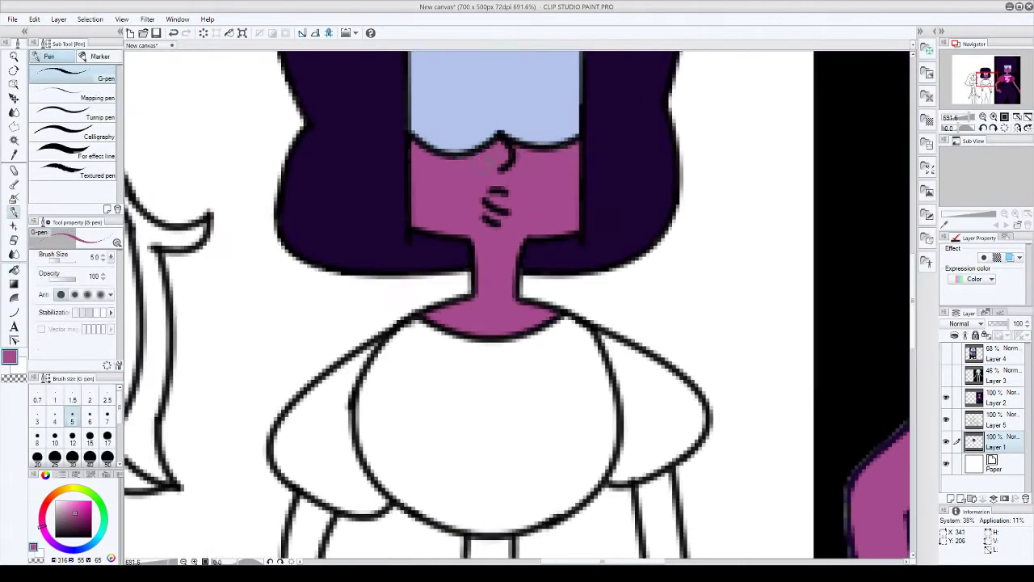
- Paint a light pink band across the top of the middle figure's chest below the neckline
scroll(483, 162, "down", 3)
scroll(517, 242, "up", 3)
mouse_move(428, 203)
left_mouse_down()
mouse_move(627, 261)
mouse_move(622, 212)
mouse_move(646, 206)
left_mouse_up()
key("g")
left_click(576, 258)
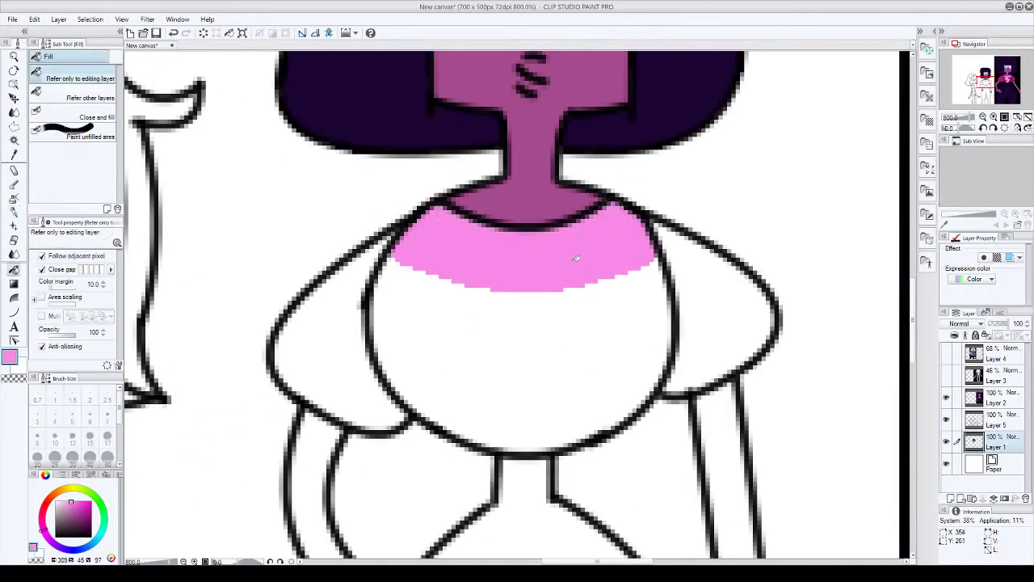
- Paint a winding light pink stripe from the chest band down to the lower edge of the top
key("p")
scroll(576, 258, "down", 3)
scroll(509, 259, "up", 2)
mouse_move(506, 257)
left_mouse_down()
mouse_move(519, 353)
mouse_move(546, 347)
mouse_move(514, 281)
mouse_move(508, 294)
mouse_move(525, 347)
left_mouse_up()
- Outline the chest area right of the pink stripe in dark magenta, erase the overflow, and fill the area
scroll(525, 347, "down", 3)
scroll(547, 316, "up", 3)
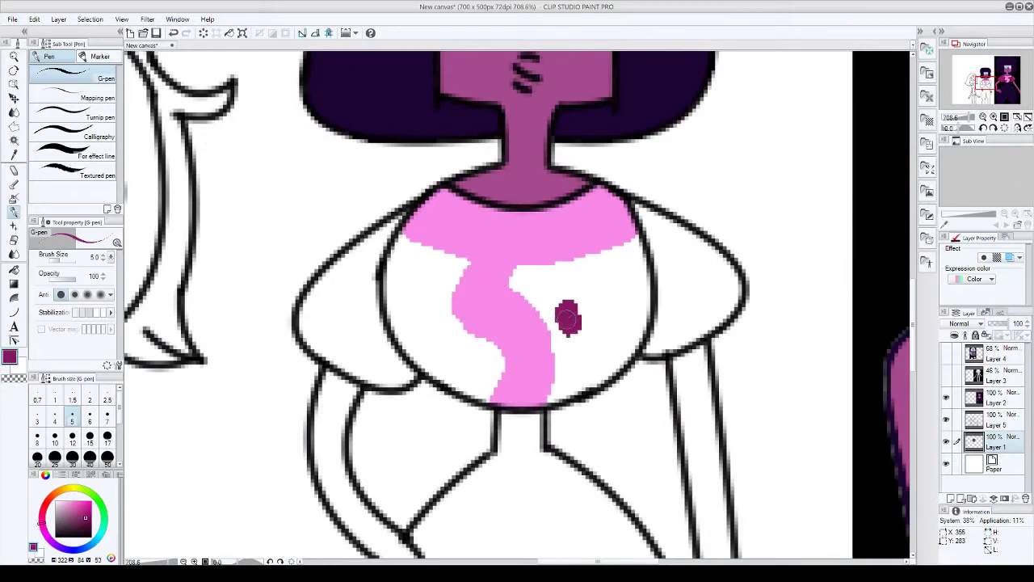
scroll(567, 319, "up", 1)
mouse_move(540, 429)
left_mouse_down()
mouse_move(603, 396)
mouse_move(678, 277)
left_mouse_up()
key("e")
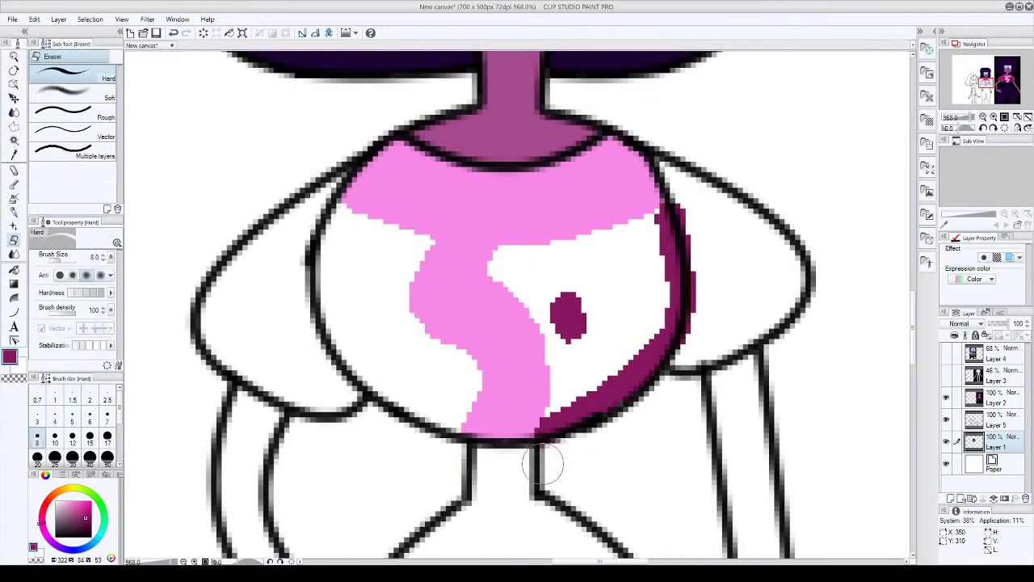
key("g")
left_click(606, 291)
- Outline the chest area left of the pink stripe in dark magenta and fill it
key("p")
scroll(517, 323, "up", 1)
mouse_move(319, 184)
left_mouse_down()
mouse_move(465, 453)
mouse_move(333, 414)
left_mouse_up()
key("e")
key("g")
left_click(339, 242)
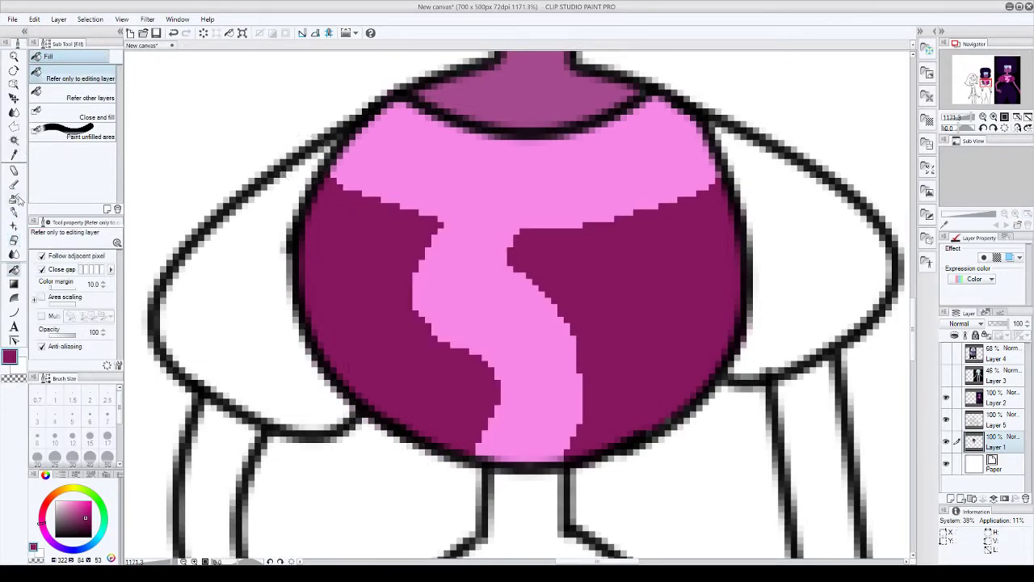
- Smooth the jagged edges of the pink chest stripe with light pink G-pen strokes
left_click(14, 211)
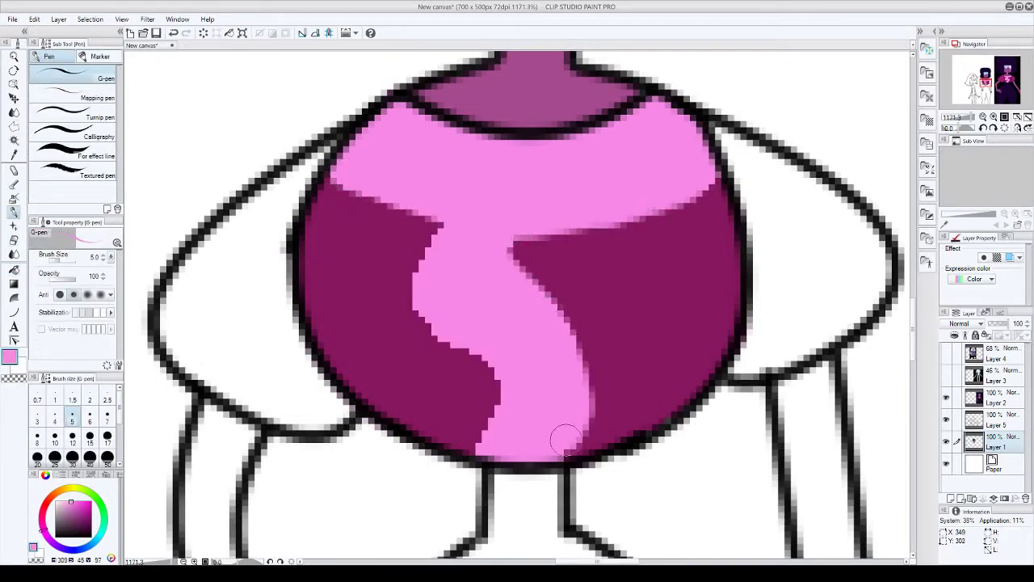
scroll(552, 342, "down", 4)
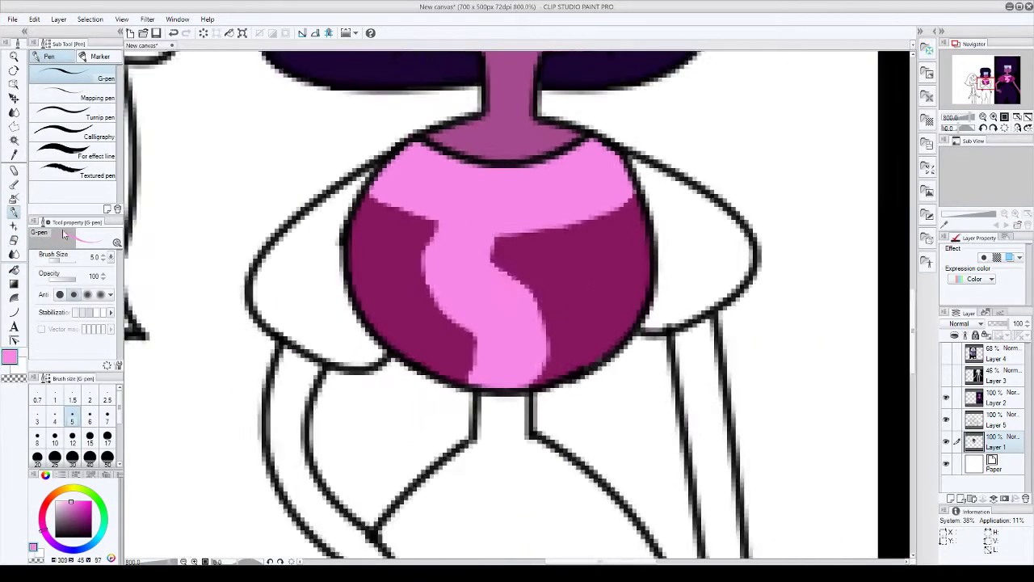
scroll(323, 283, "up", 3)
- Outline the inside of both of the middle figure's puffed sleeves in magenta, clean the overflow, and fill them
mouse_move(359, 228)
left_mouse_down()
mouse_move(271, 313)
mouse_move(368, 394)
left_mouse_up()
key("e")
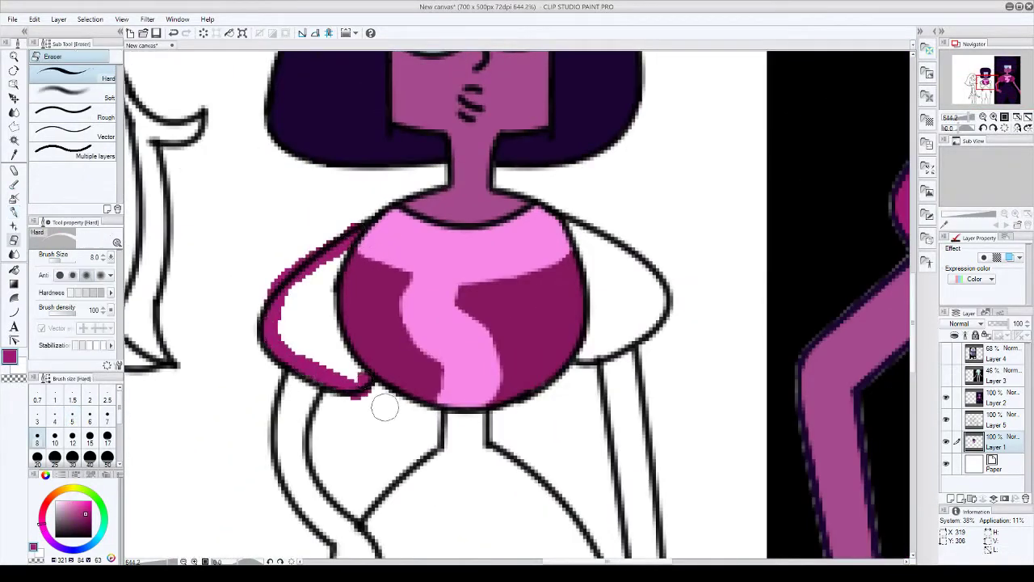
left_click_drag(287, 261, 356, 218)
scroll(588, 169, "up", 2)
mouse_move(566, 194)
left_mouse_down()
mouse_move(686, 340)
mouse_move(599, 426)
left_mouse_up()
key("ctrl+z")
key("p")
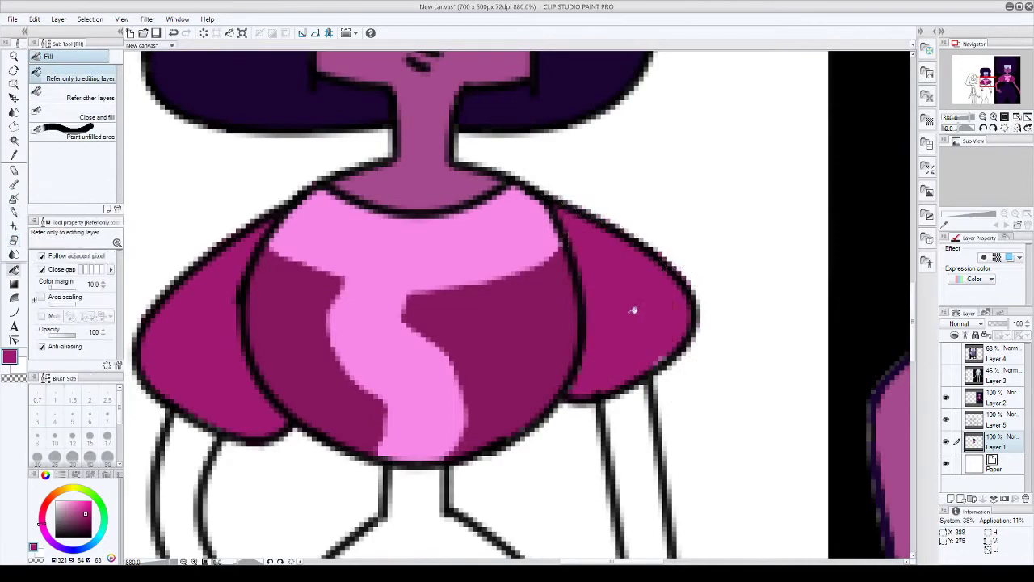
- Paint the middle figure's bent arm and the hand on the hip in purple skin color
scroll(635, 307, "down", 4)
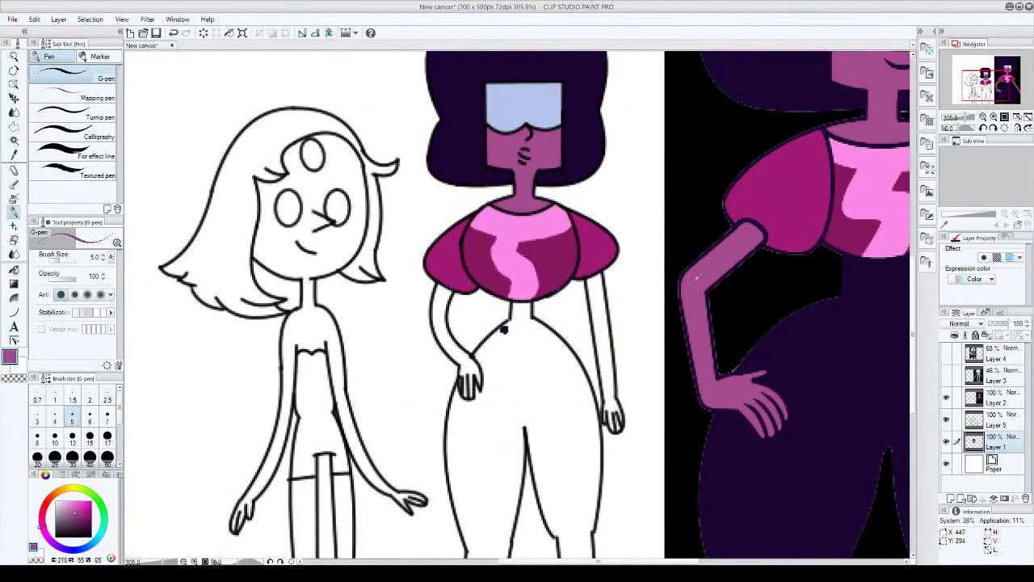
scroll(438, 298, "up", 3)
mouse_move(475, 293)
left_mouse_down()
mouse_move(517, 494)
mouse_move(534, 421)
mouse_move(476, 244)
left_mouse_up()
key("e")
key("p")
scroll(409, 293, "down", 3)
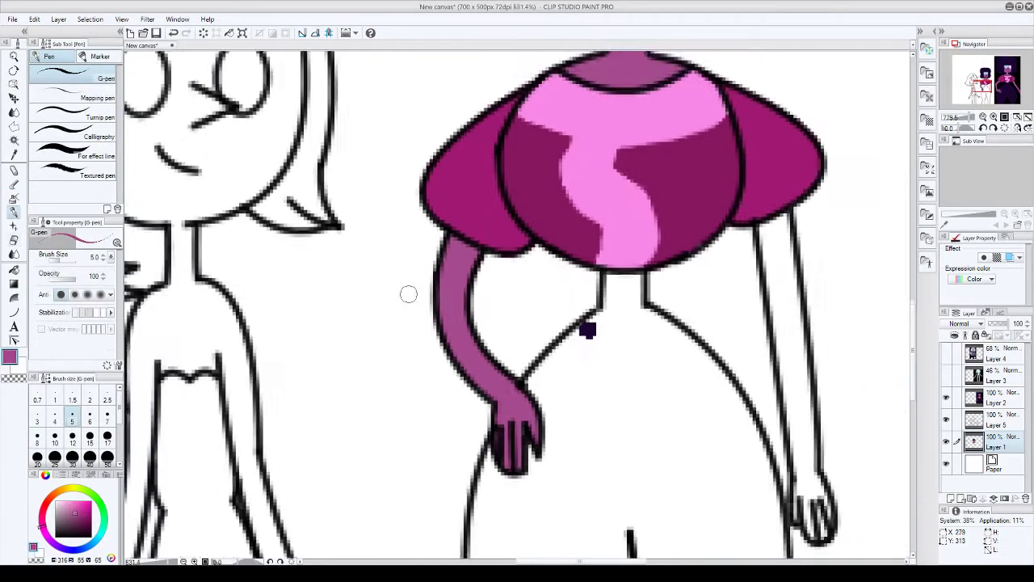
- Paint the middle figure's straight hanging arm and its hand in purple skin color
scroll(667, 424, "up", 3)
left_click_drag(672, 481, 667, 424)
scroll(678, 325, "down", 1)
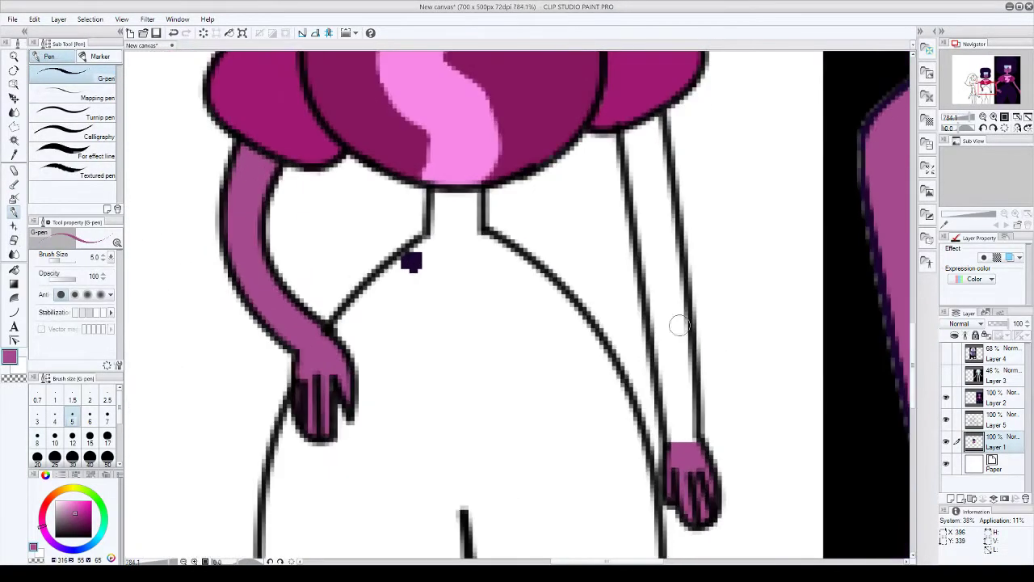
scroll(677, 301, "down", 3)
scroll(677, 324, "up", 4)
mouse_move(626, 460)
left_mouse_down()
mouse_move(590, 202)
mouse_move(683, 444)
left_mouse_up()
scroll(682, 444, "down", 4)
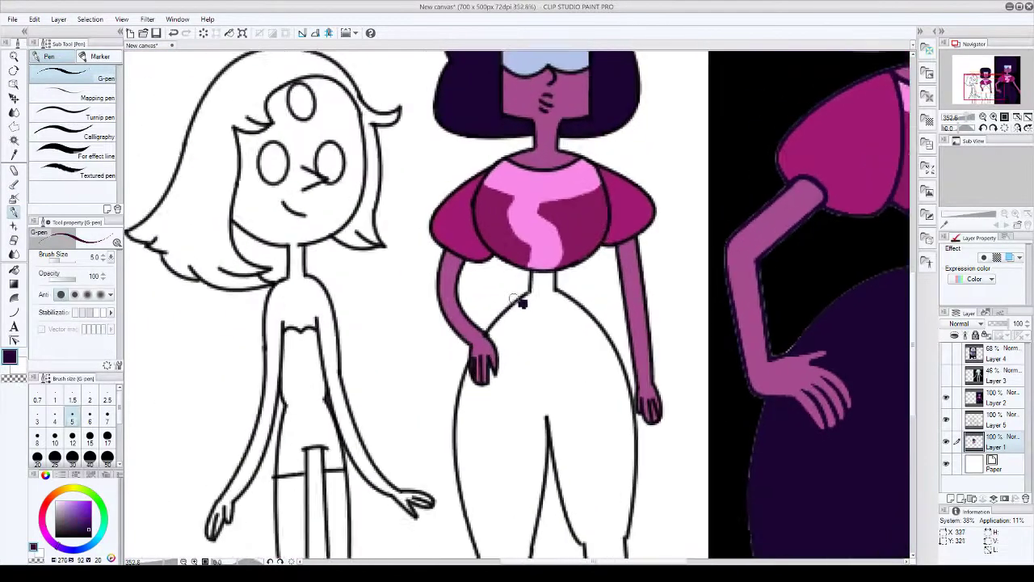
- Sample the dark purple and outline the inside of the middle figure's waist and upper hips with the G-pen
scroll(539, 298, "up", 3)
left_click(517, 321, "alt")
left_click_drag(539, 267, 540, 297)
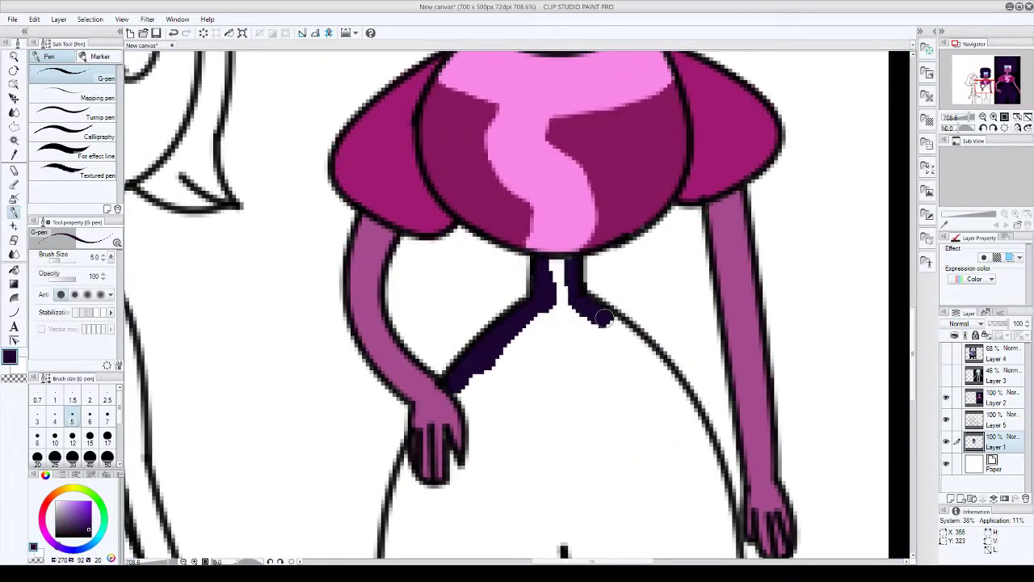
scroll(669, 386, "down", 3)
scroll(619, 346, "up", 3)
left_click_drag(630, 242, 606, 346)
scroll(606, 346, "down", 1)
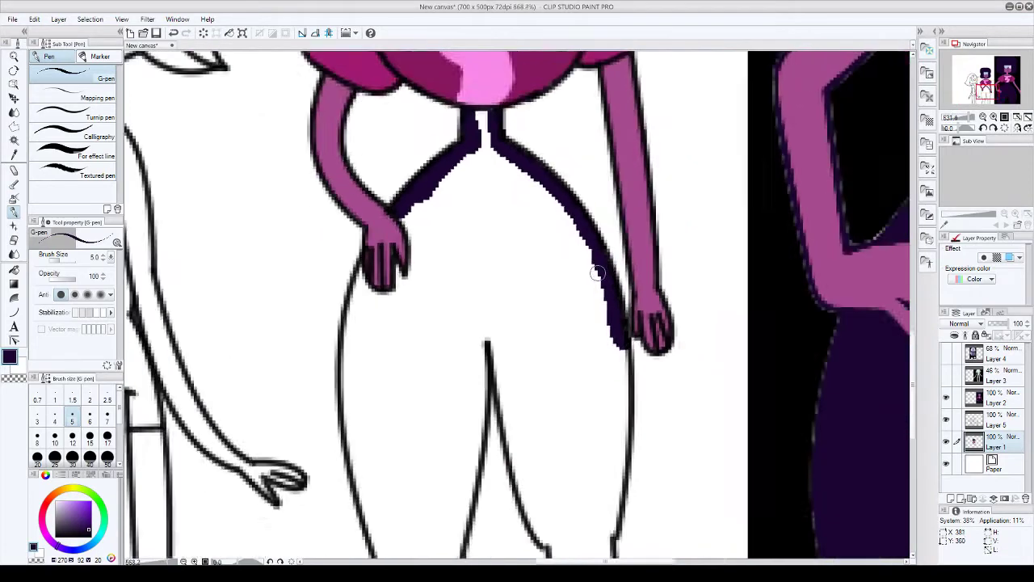
- Outline the inside of the middle figure's leg beneath the straight hanging arm in dark purple
scroll(598, 453, "up", 1)
left_click_drag(589, 495, 612, 275)
scroll(613, 275, "down", 3)
scroll(578, 388, "up", 2)
left_click_drag(576, 465, 578, 387)
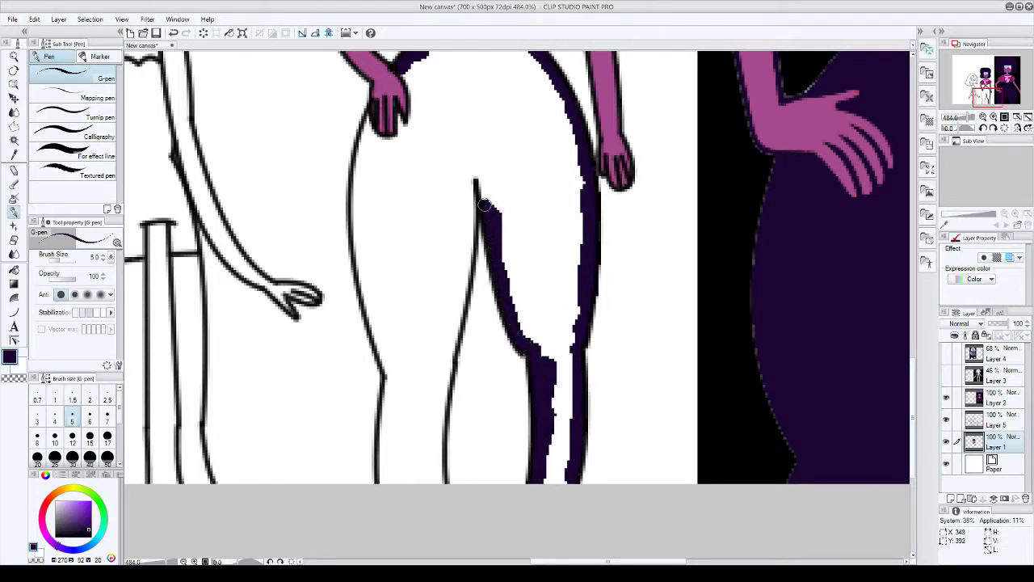
- Outline the inside of the middle figure's other leg and the hip below the resting hand in dark purple
left_click_drag(452, 353, 446, 482)
scroll(452, 459, "up", 1)
left_click_drag(426, 408, 431, 375)
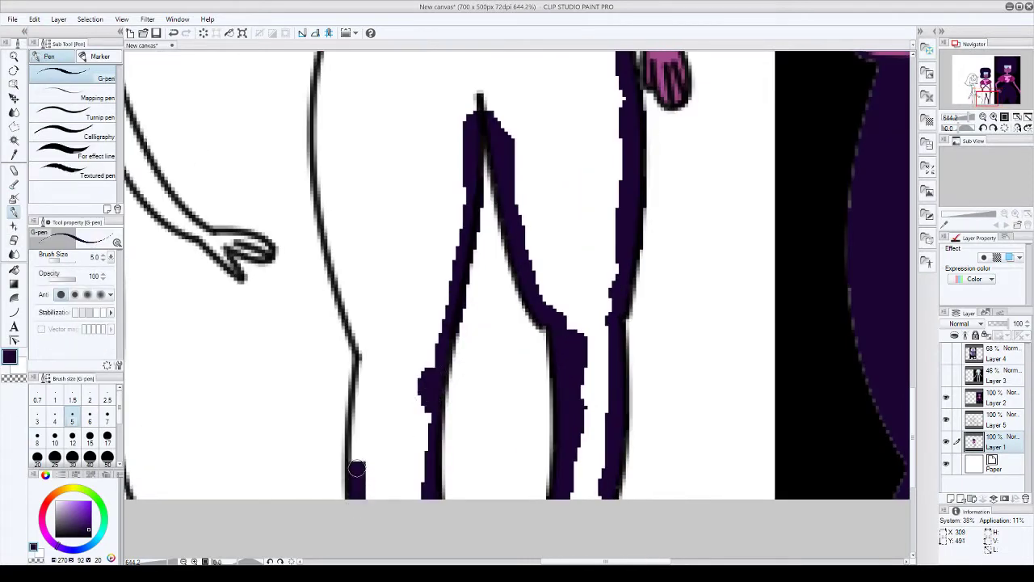
scroll(364, 353, "up", 1)
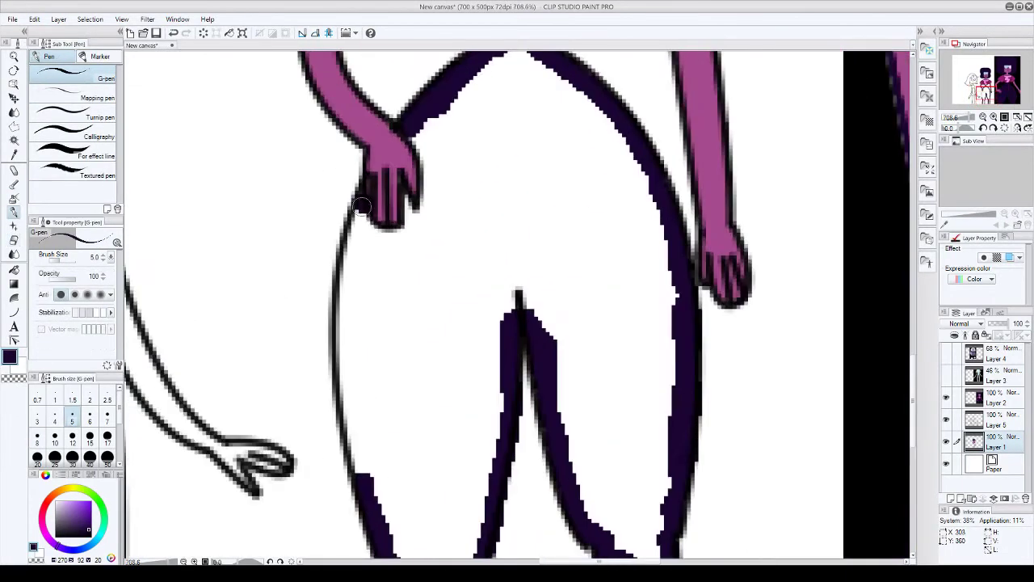
mouse_move(357, 202)
left_mouse_down()
mouse_move(345, 303)
mouse_move(356, 457)
left_mouse_up()
key("e")
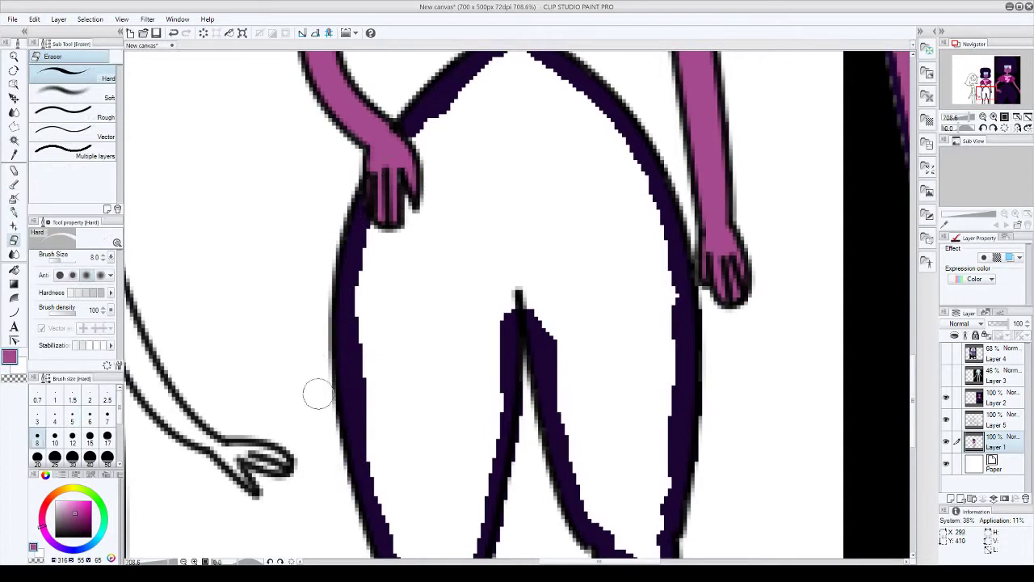
- Fill the middle figure's outlined waist, hips and legs with dark purple
key("g")
scroll(318, 395, "down", 2)
left_click(351, 272)
left_click(431, 266)
scroll(432, 265, "down", 5)
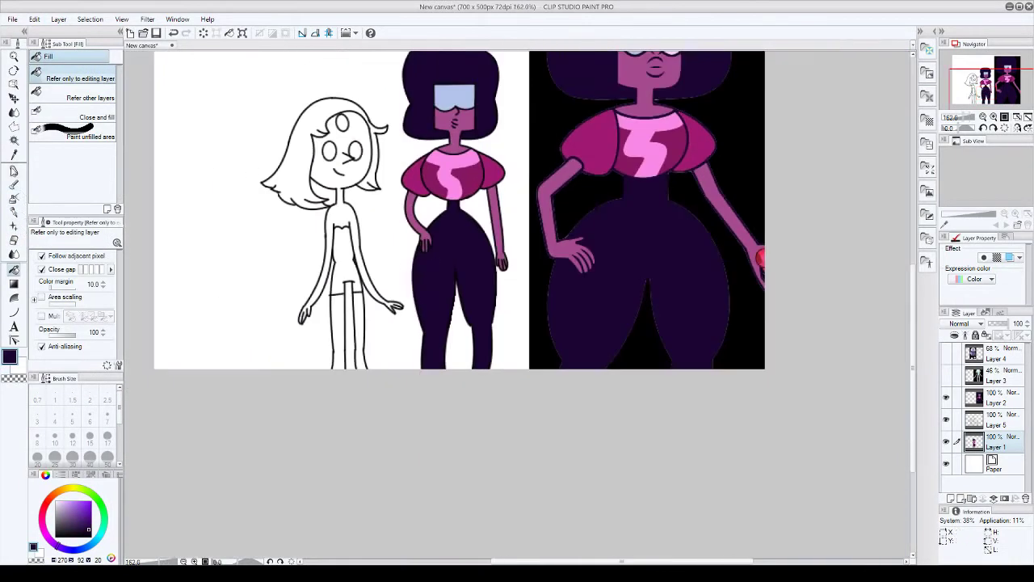
- Swap the Layer 2 reference for Layer 3 at 100% opacity and move it down to expose more of the pink-haired character
scroll(431, 266, "down", 3)
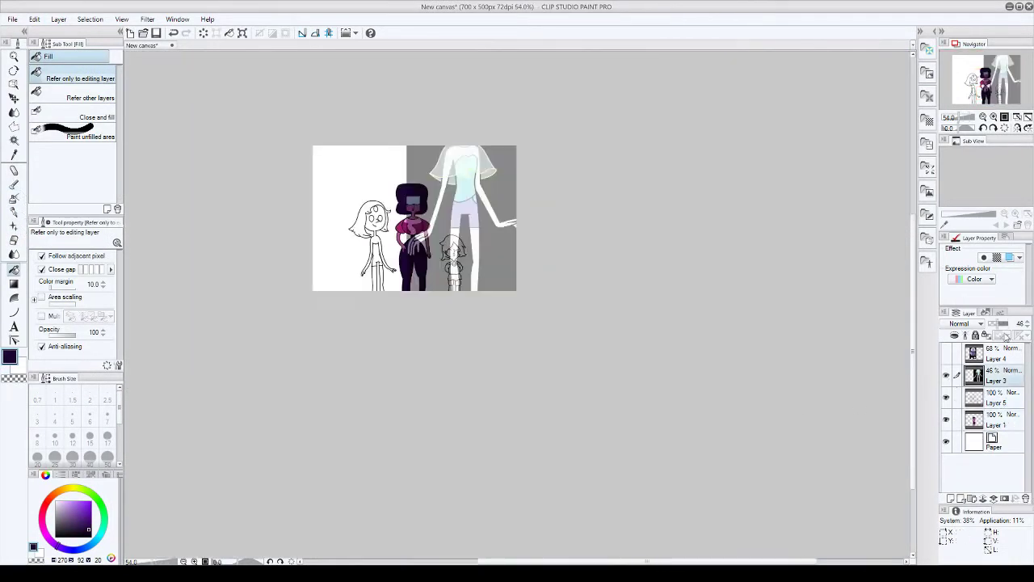
left_click_drag(1006, 323, 1023, 323)
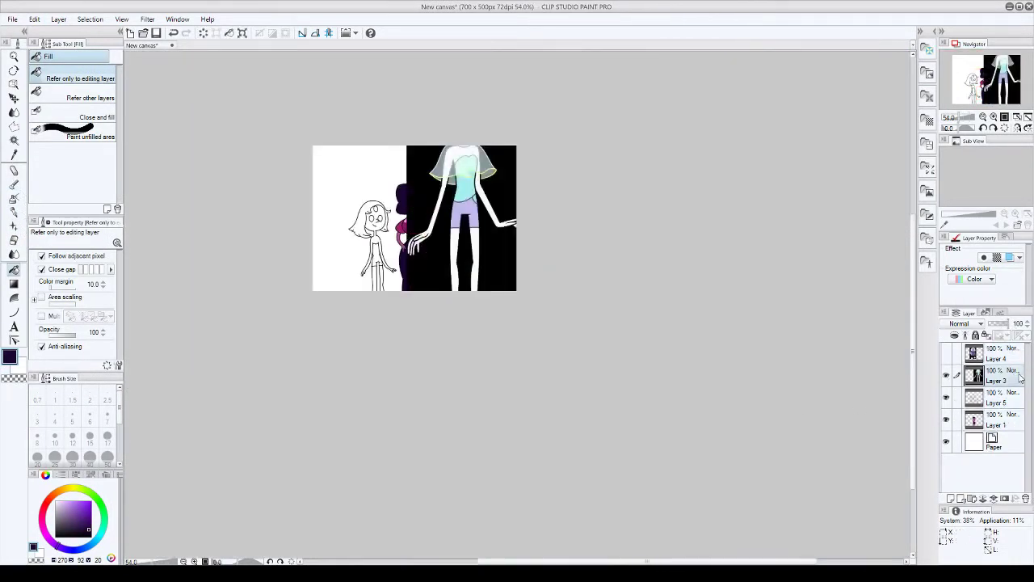
key("k")
left_click_drag(460, 202, 461, 267)
scroll(387, 192, "up", 4)
key("p")
scroll(387, 192, "down", 1)
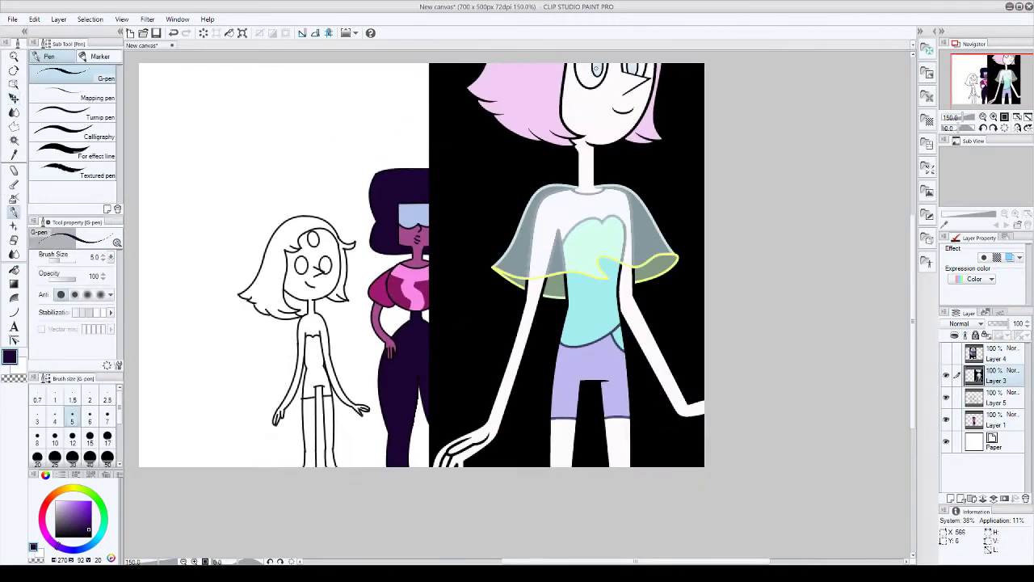
- Paint the left figure's irises light blue on Layer 1, undoing a stray stroke
scroll(283, 257, "up", 8)
scroll(281, 257, "down", 2)
left_click_drag(453, 254, 455, 261)
key("ctrl+z")
scroll(362, 210, "down", 2)
scroll(362, 210, "down", 9)
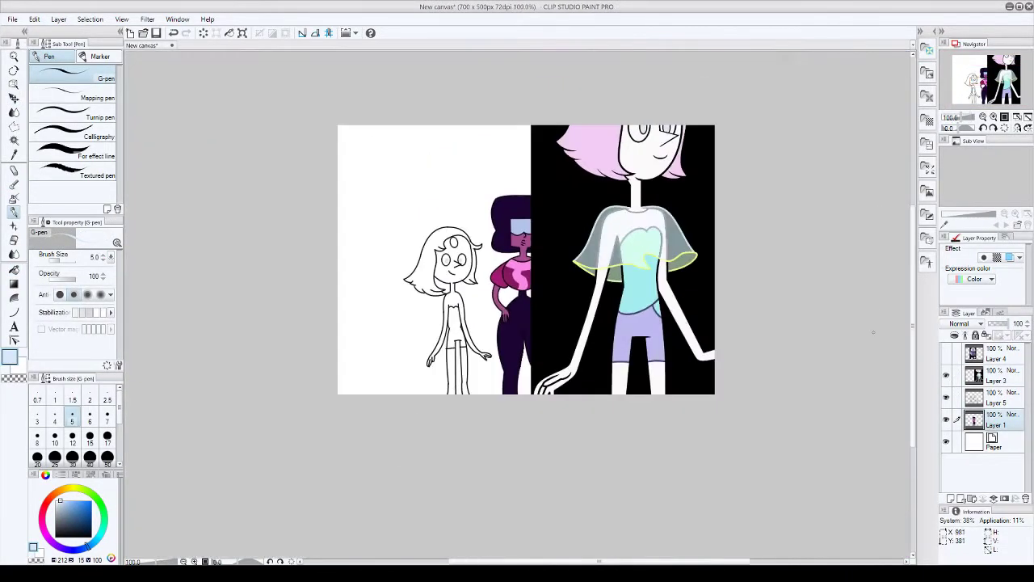
- Move the Layer 3 reference down so the character's forehead gem and hair are in view
left_click(993, 376)
key("k")
left_click_drag(727, 323, 722, 338)
key("p")
scroll(620, 223, "up", 4)
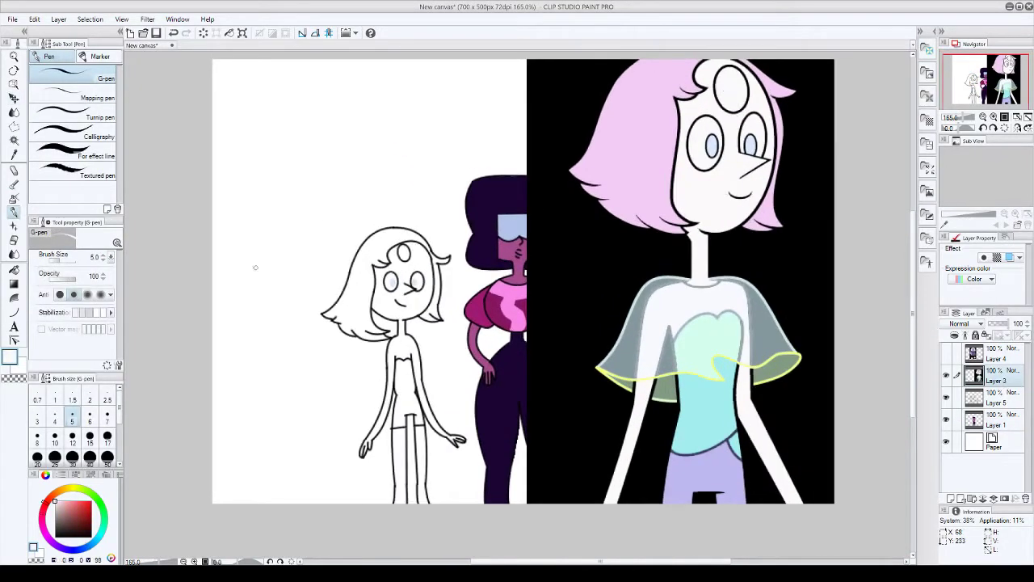
scroll(436, 244, "up", 6)
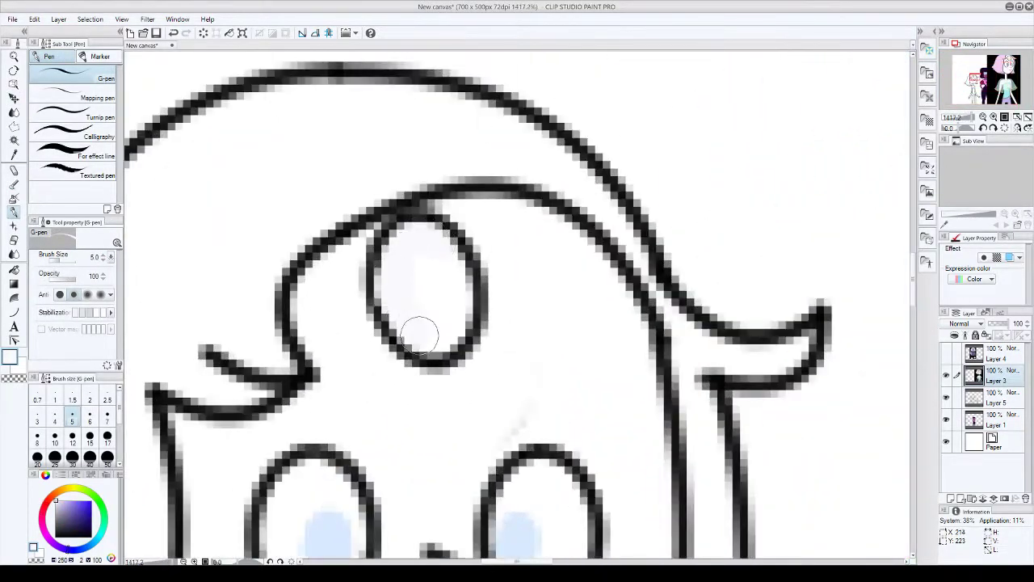
scroll(421, 286, "down", 8)
scroll(422, 286, "up", 5)
left_click_drag(428, 427, 331, 410)
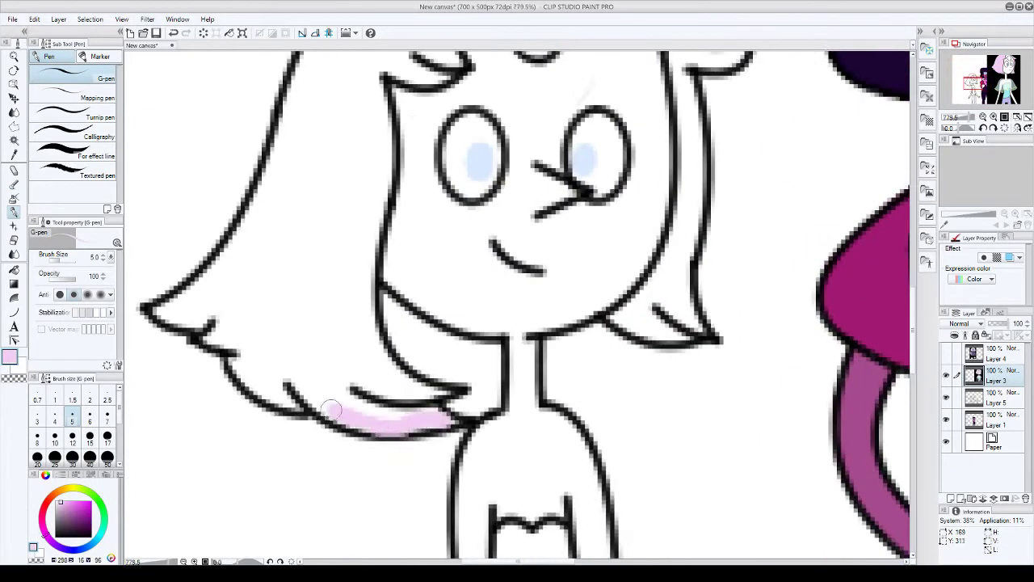
key("ctrl+z")
scroll(611, 329, "down", 6)
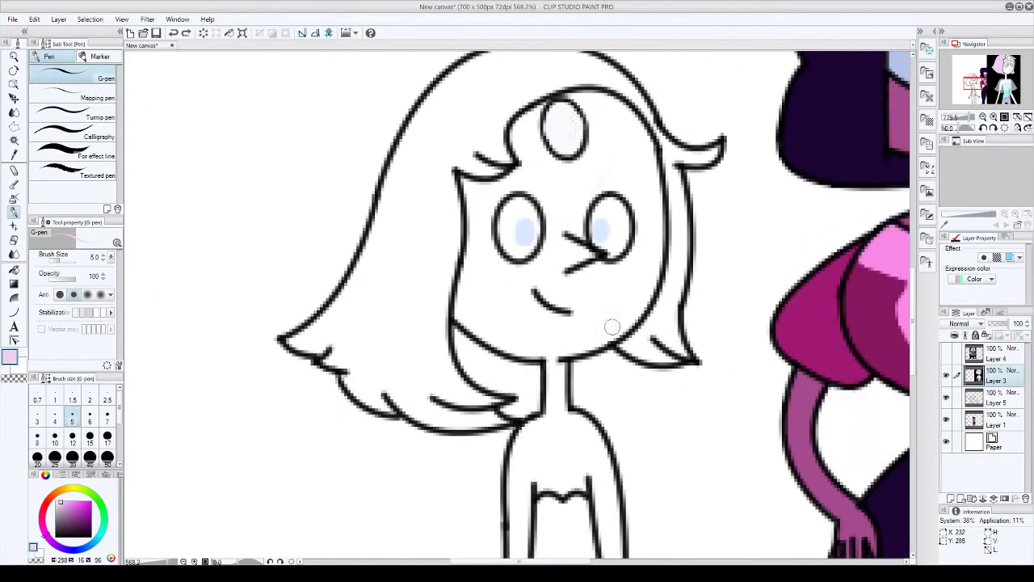
left_click(544, 148, "ctrl")
- Paint the left figure's forehead gem off-white on Layer 1
scroll(378, 380, "up", 5)
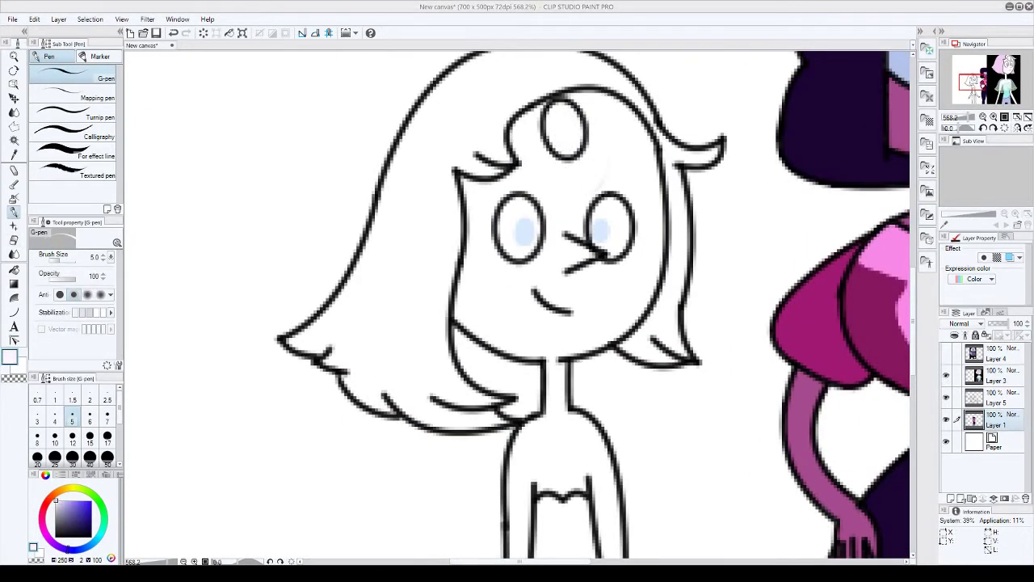
scroll(563, 131, "down", 3)
scroll(563, 132, "up", 4)
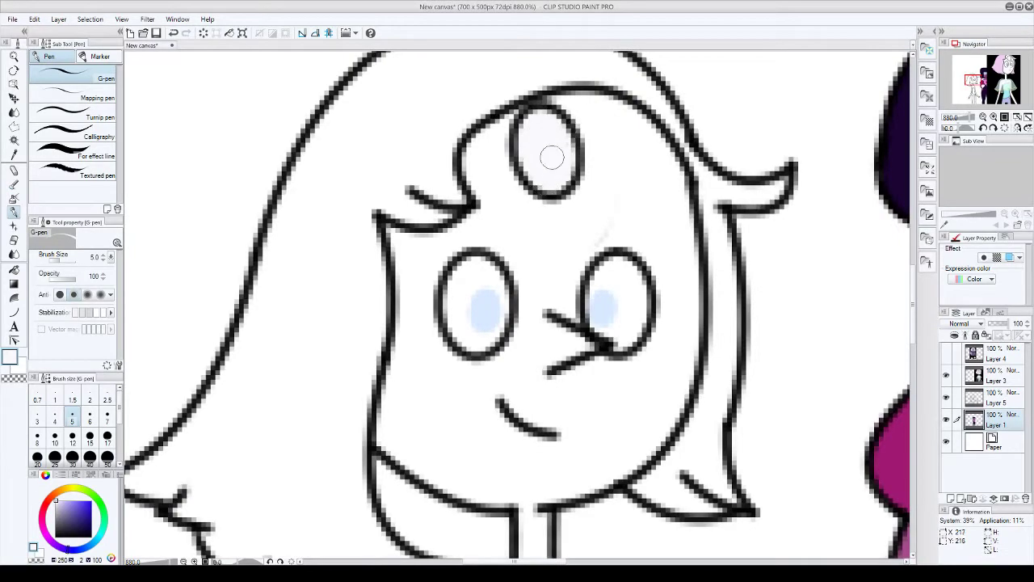
scroll(552, 157, "down", 5)
- Outline the inside of the left figure's lower hair tips in light pink from the reference
scroll(344, 268, "up", 6)
left_click_drag(361, 257, 437, 287)
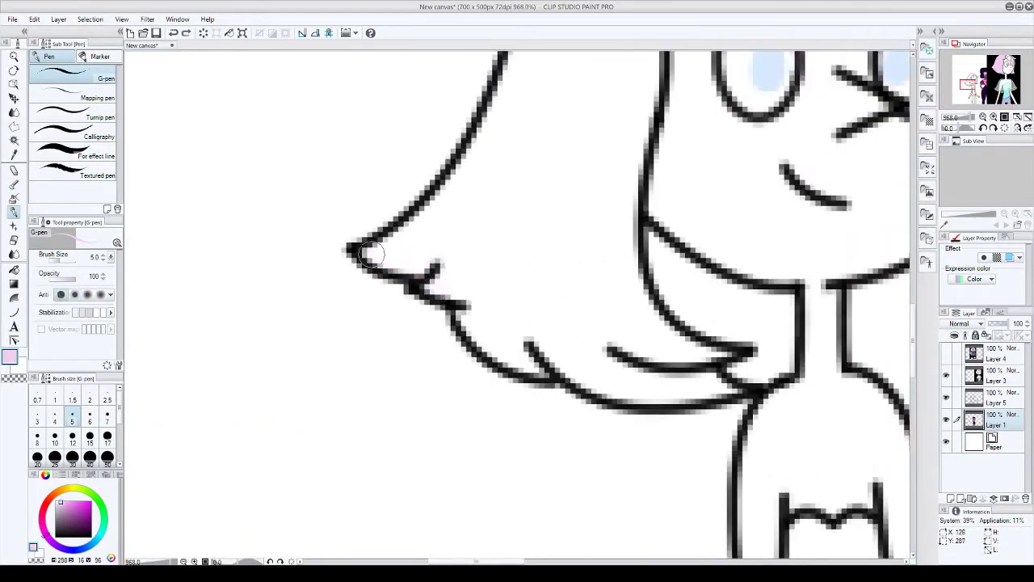
mouse_move(370, 255)
left_mouse_down()
mouse_move(437, 285)
mouse_move(533, 363)
mouse_move(707, 387)
mouse_move(712, 358)
mouse_move(647, 311)
left_mouse_up()
scroll(517, 258, "down", 4)
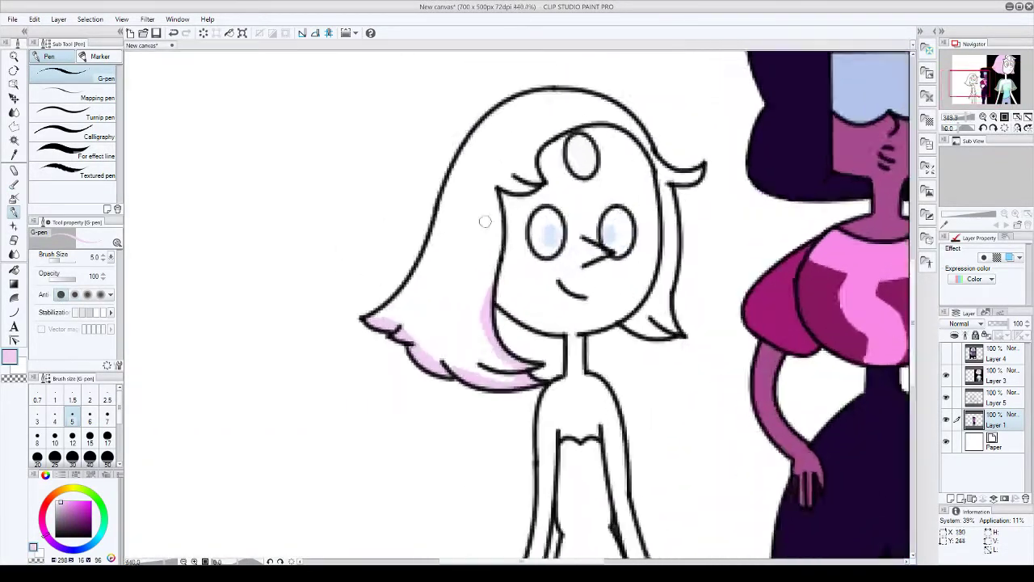
- Continue the light pink hair outline up along the left figure's face and around the fringe
scroll(485, 221, "up", 2)
mouse_move(511, 319)
left_mouse_down()
mouse_move(493, 214)
mouse_move(583, 131)
left_mouse_up()
key("e")
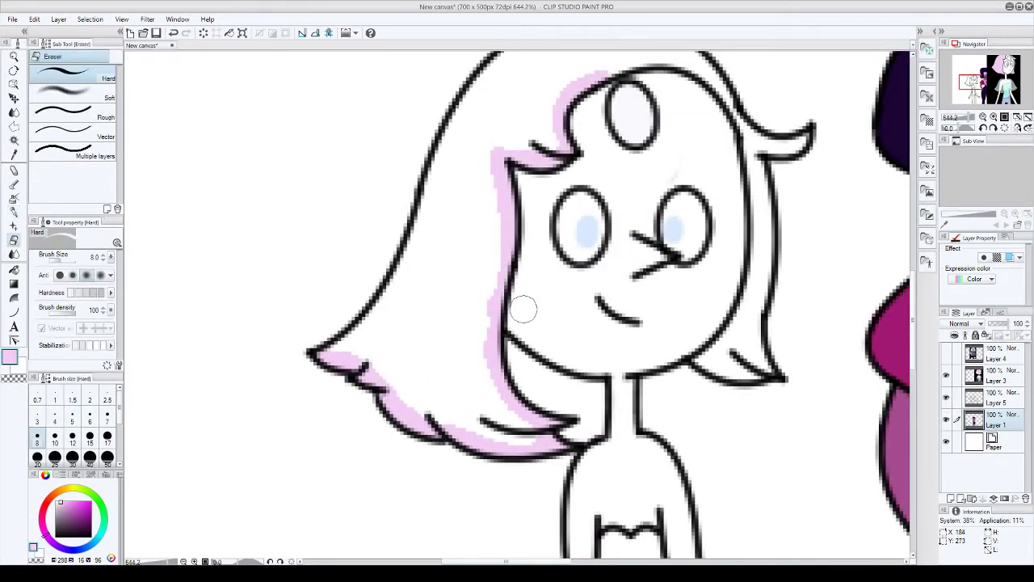
key("p")
scroll(579, 192, "down", 1)
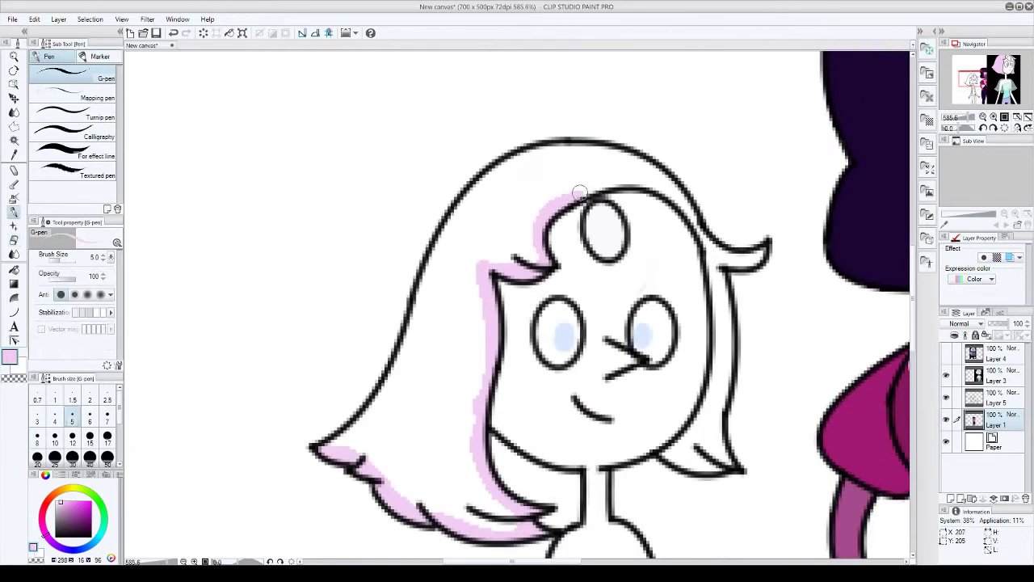
- Paint the narrow hair strand and tips on the far side of the left figure's face in light pink
left_click_drag(711, 246, 716, 215)
scroll(759, 259, "up", 2)
left_click_drag(715, 485, 691, 208)
scroll(653, 439, "down", 2)
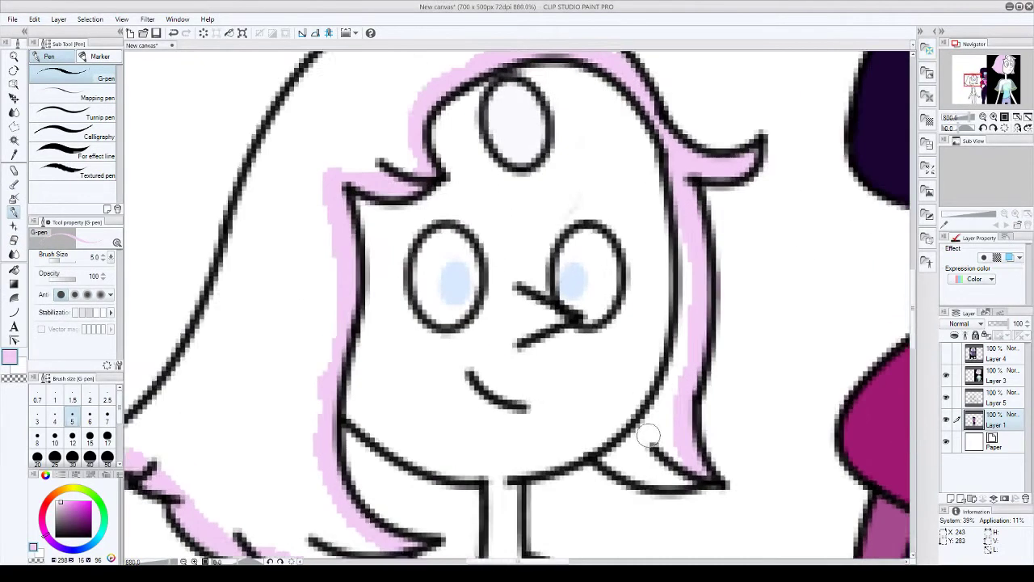
scroll(653, 439, "up", 3)
left_click_drag(614, 465, 664, 398)
scroll(683, 192, "down", 3)
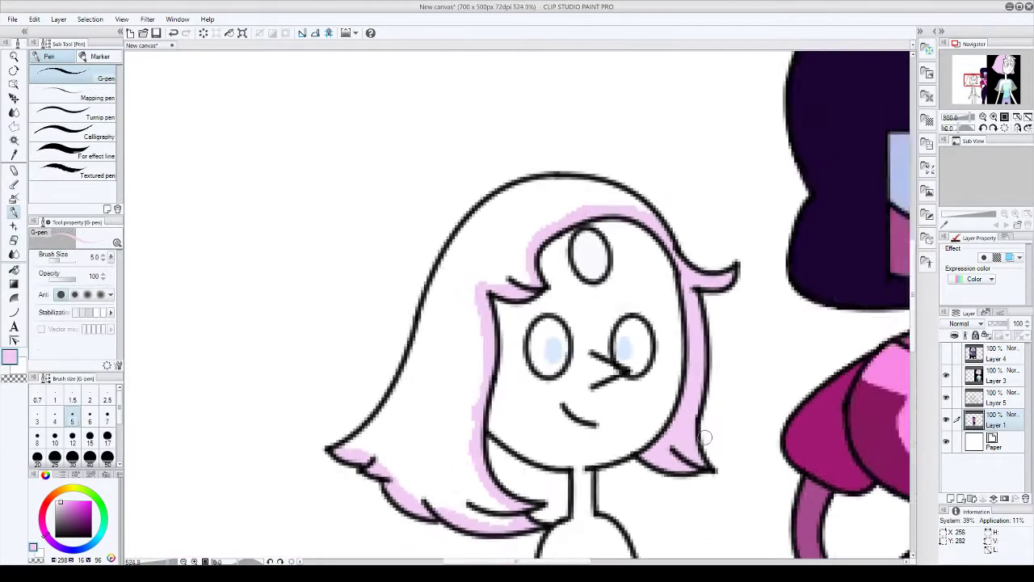
- Complete the light pink along the outer edge of the left figure's hair and fill the remaining area
scroll(566, 259, "up", 2)
mouse_move(484, 428)
left_mouse_down()
mouse_move(520, 389)
mouse_move(575, 255)
left_mouse_up()
scroll(574, 255, "down", 3)
scroll(566, 242, "up", 2)
mouse_move(796, 214)
left_mouse_down()
mouse_move(649, 158)
mouse_move(564, 186)
mouse_move(456, 327)
left_mouse_up()
key("e")
key("p")
- Paint the left figure's bodice in light turquoise from the reference
scroll(470, 239, "down", 4)
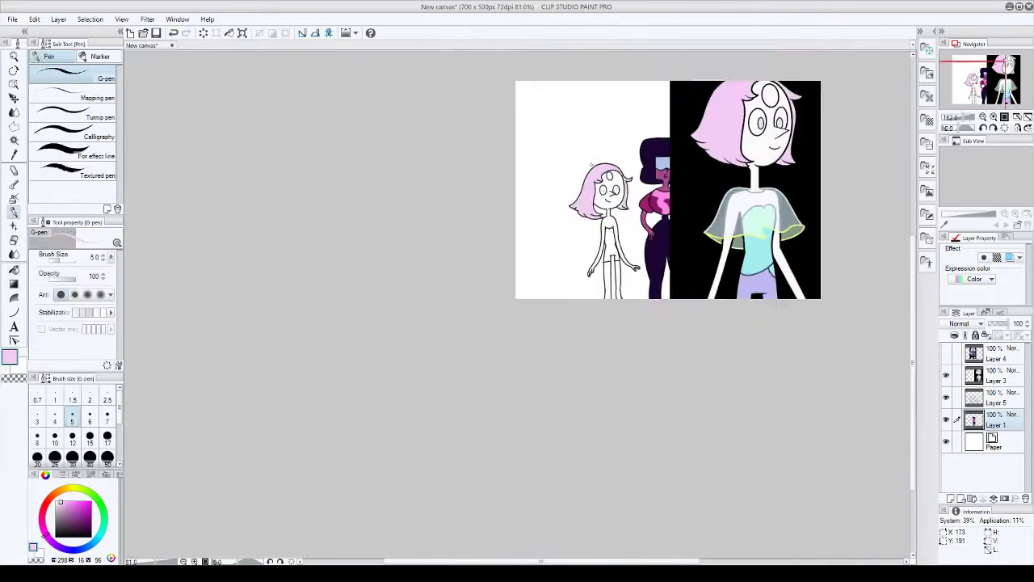
scroll(593, 209, "up", 2)
scroll(594, 218, "up", 3)
left_click_drag(586, 240, 601, 278)
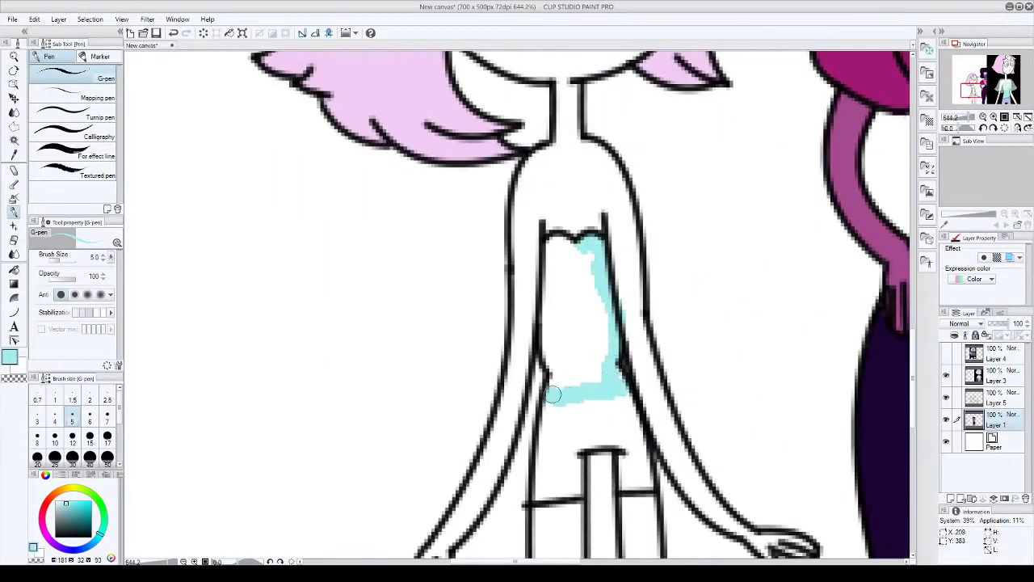
left_click_drag(568, 243, 582, 323)
- Paint the left figure's shorts lavender, shaping a pointed waistline against the turquoise bodice
scroll(582, 323, "down", 4)
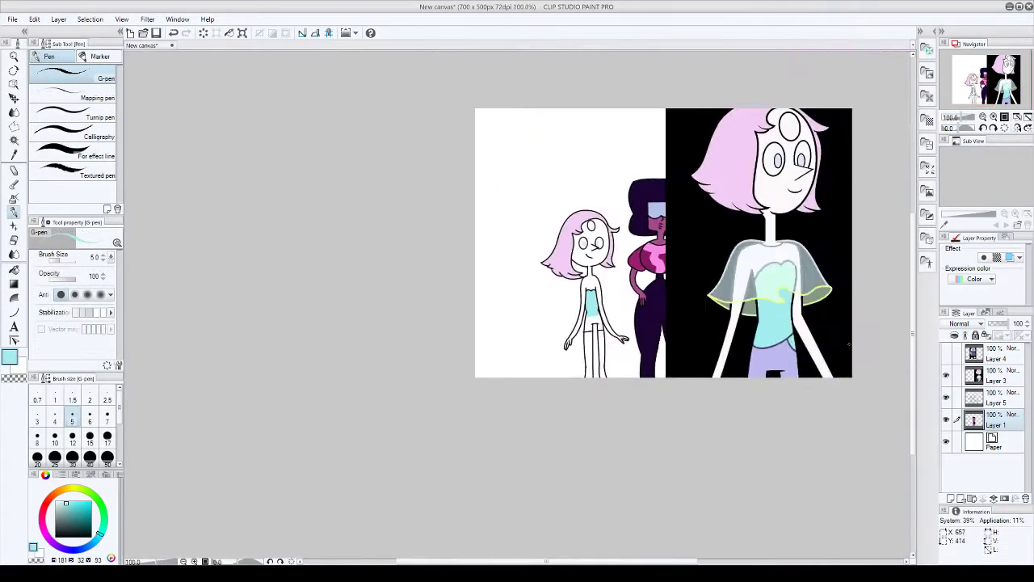
scroll(611, 295, "up", 2)
scroll(611, 295, "up", 2)
scroll(674, 317, "up", 1)
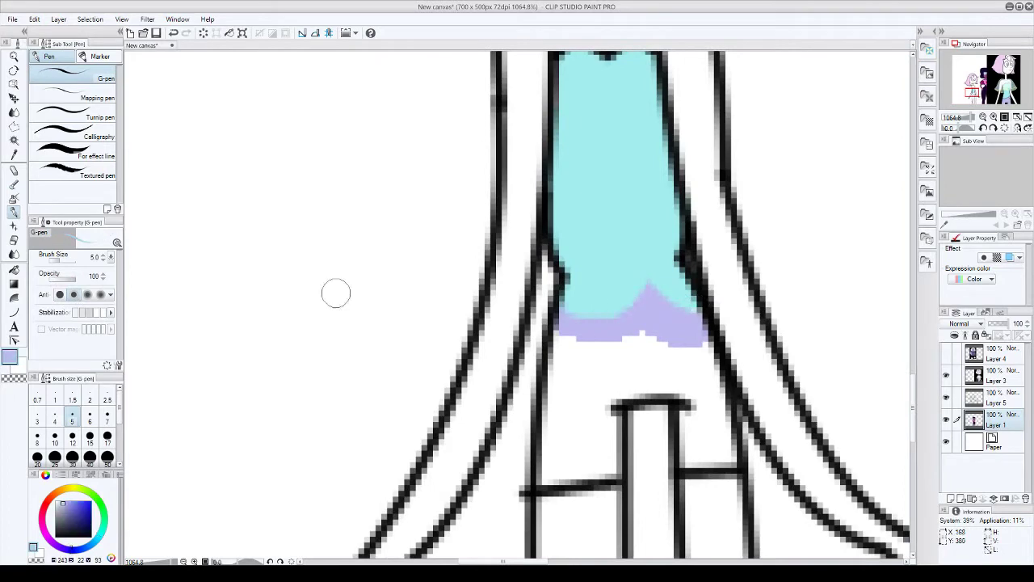
mouse_move(542, 479)
left_mouse_down()
mouse_move(574, 346)
mouse_move(562, 471)
mouse_move(660, 390)
mouse_move(711, 454)
mouse_move(598, 362)
left_mouse_up()
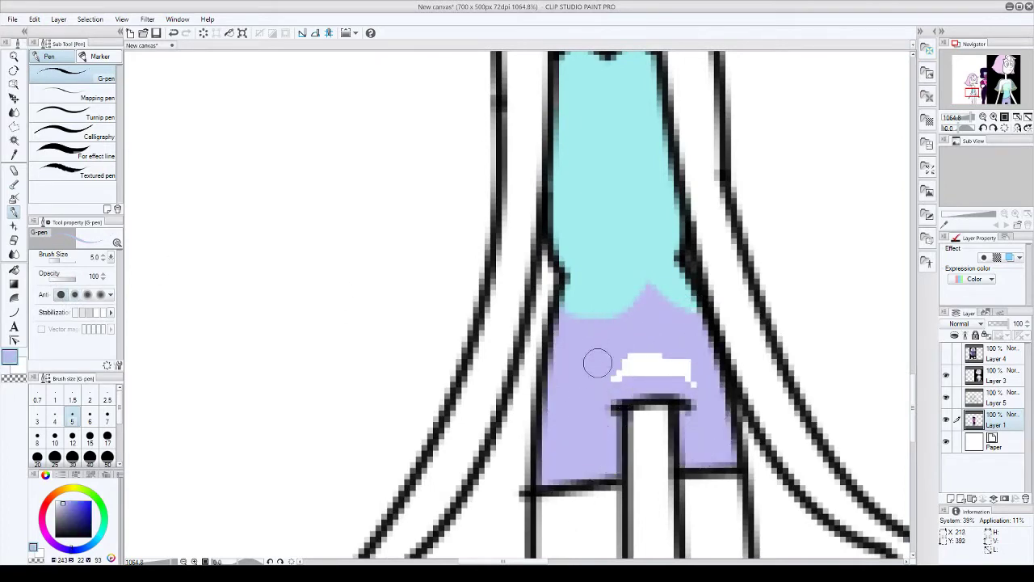
scroll(567, 331, "down", 2)
- Paint a pale gray-blue cape over the left figure's shoulders on a new layer above Layer 5 and set its opacity to 57%
scroll(567, 331, "down", 3)
scroll(756, 276, "up", 3)
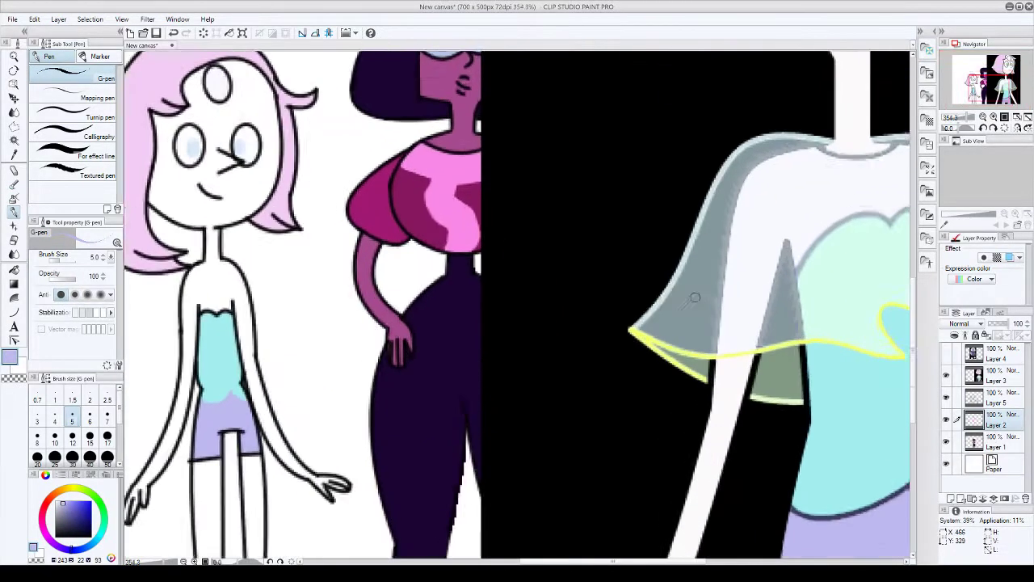
scroll(627, 303, "up", 2)
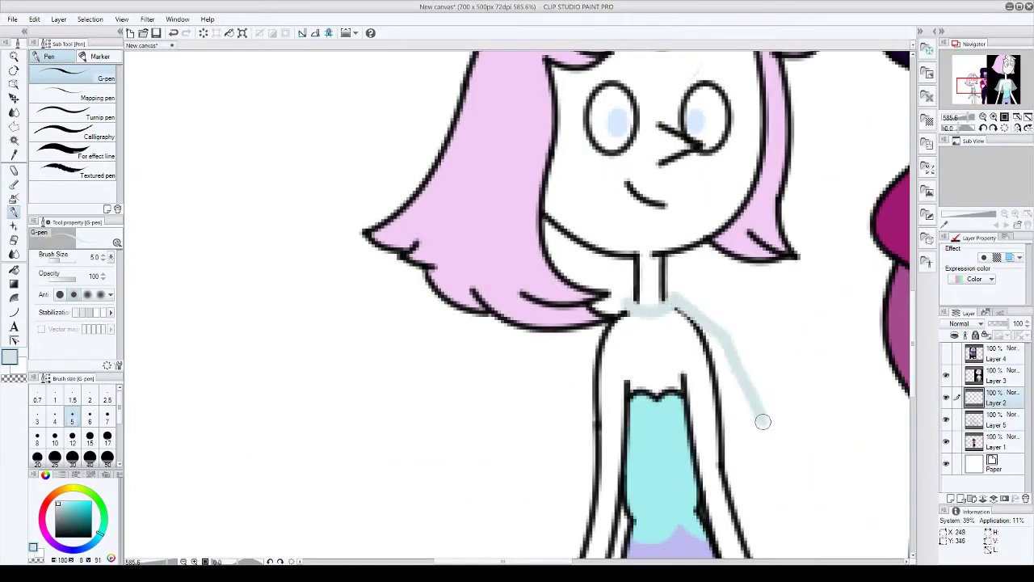
mouse_move(746, 407)
left_mouse_down()
mouse_move(553, 422)
mouse_move(616, 314)
left_mouse_up()
key("g")
left_click(643, 319)
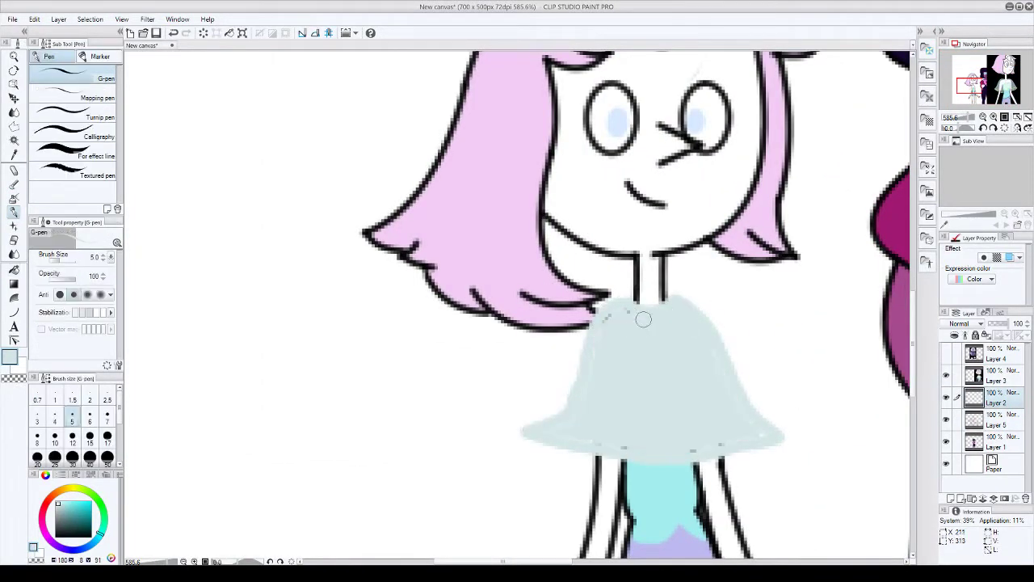
left_click_drag(1002, 323, 992, 323)
- Replace the Layer 3 reference with Layer 4 and color the right figure's chest gem bright purple on Layer 1
scroll(708, 269, "down", 5)
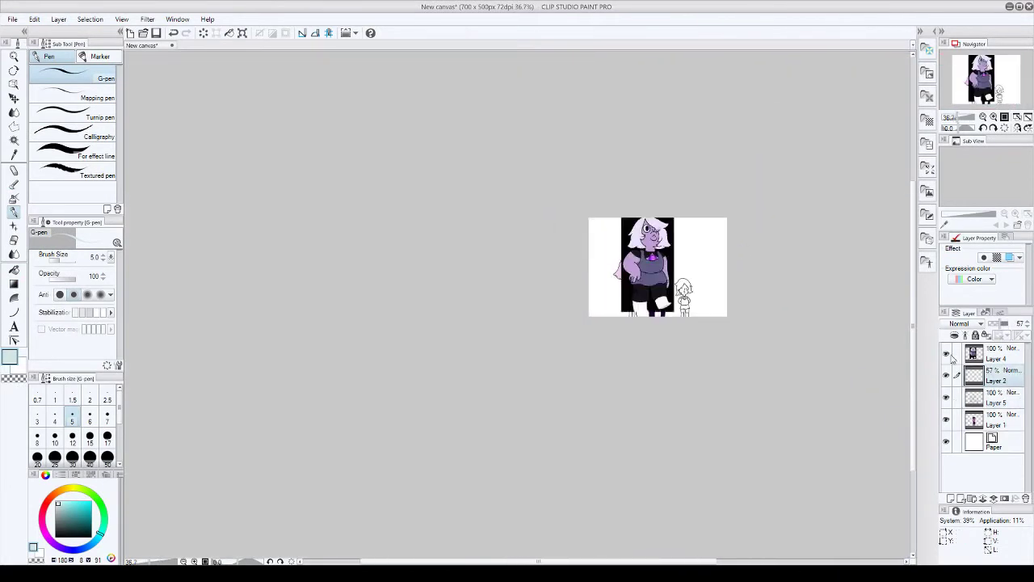
scroll(713, 323, "up", 3)
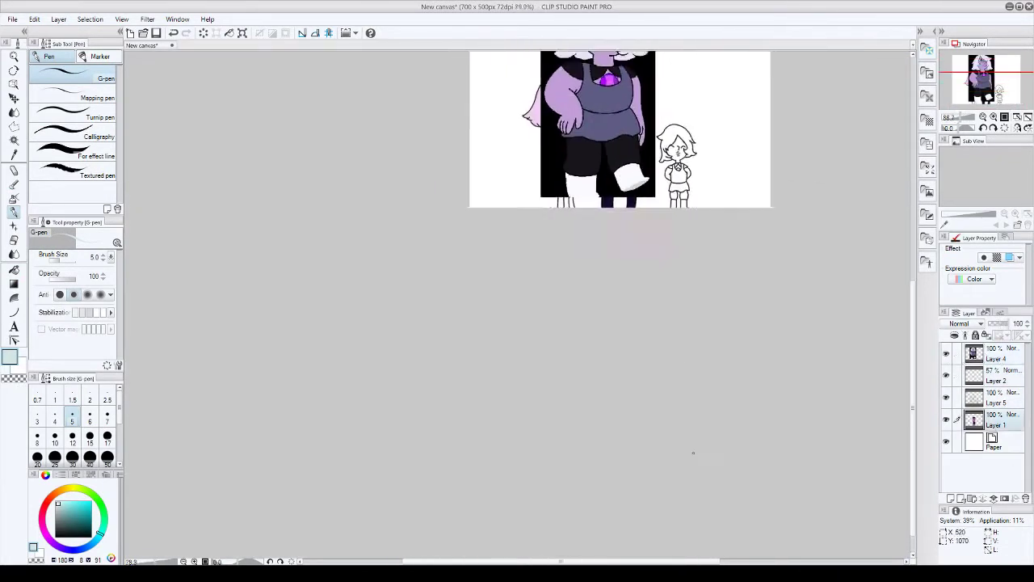
scroll(714, 323, "up", 4)
scroll(714, 323, "down", 2)
scroll(769, 315, "down", 2)
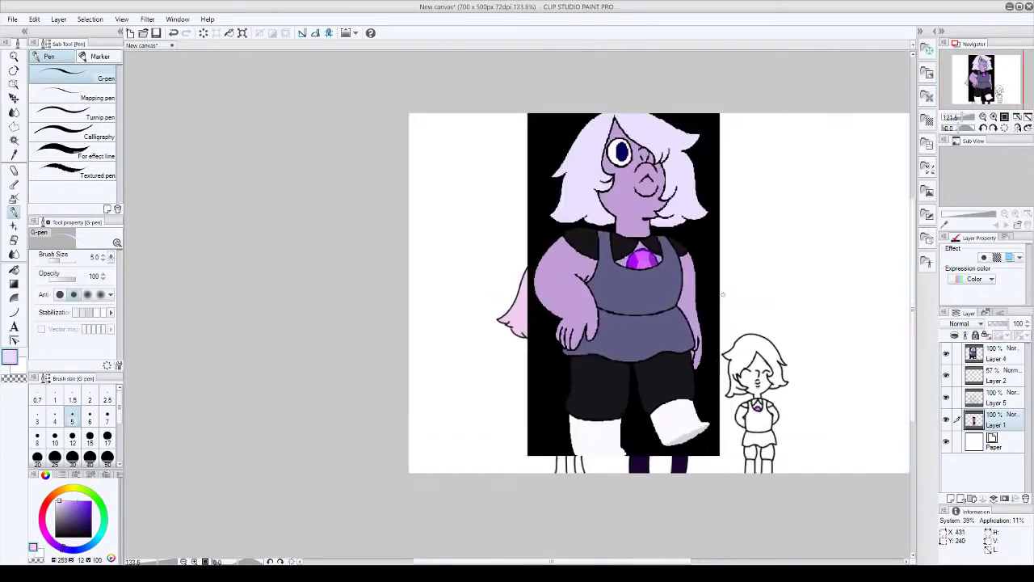
- Fill the right figure's hair with the pale lavender from the reference on Layer 1
scroll(769, 315, "up", 6)
scroll(800, 408, "up", 4)
mouse_move(884, 395)
left_mouse_down()
mouse_move(776, 333)
mouse_move(630, 125)
mouse_move(469, 319)
mouse_move(420, 483)
mouse_move(431, 116)
left_mouse_up()
scroll(431, 115, "down", 1)
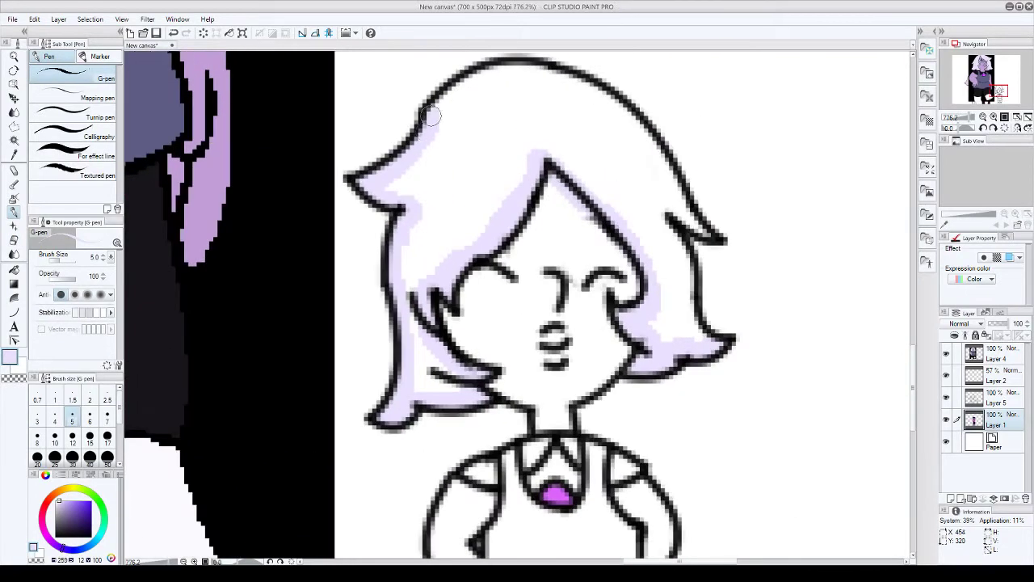
mouse_move(561, 78)
left_mouse_down()
mouse_move(686, 234)
mouse_move(700, 339)
left_mouse_up()
key("g")
left_click(501, 121)
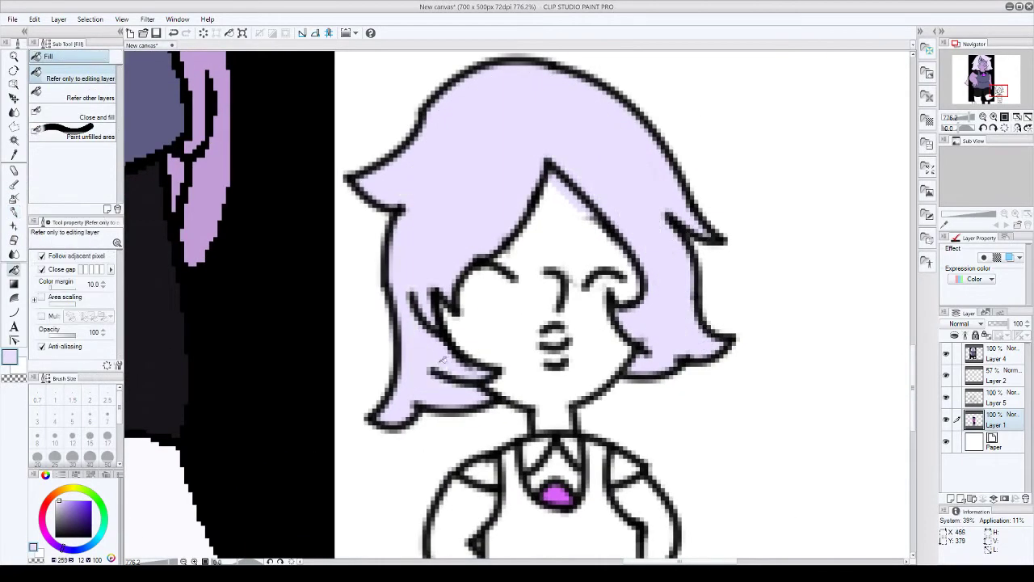
- Fill the right figure's face, neck and open chest area with the reference's light purple skin color
key("p")
scroll(730, 318, "up", 1)
scroll(729, 317, "down", 5)
scroll(618, 269, "up", 4)
left_click(615, 263)
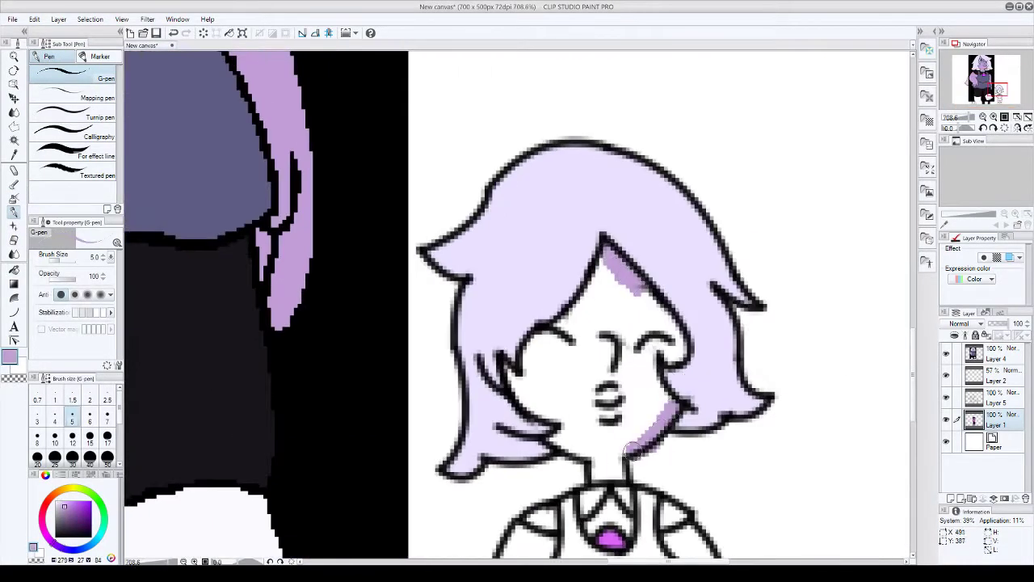
key("g")
left_click(614, 380)
key("p")
scroll(653, 472, "up", 2)
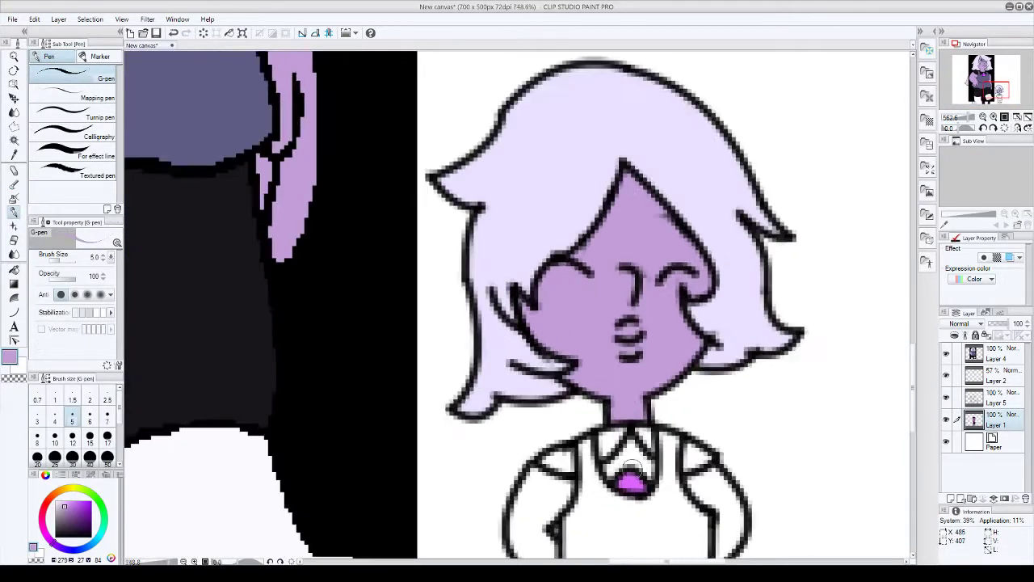
- Paint the right figure's short sleeves and collar in the reference's near-black
scroll(653, 473, "down", 5)
left_click(313, 142, "alt")
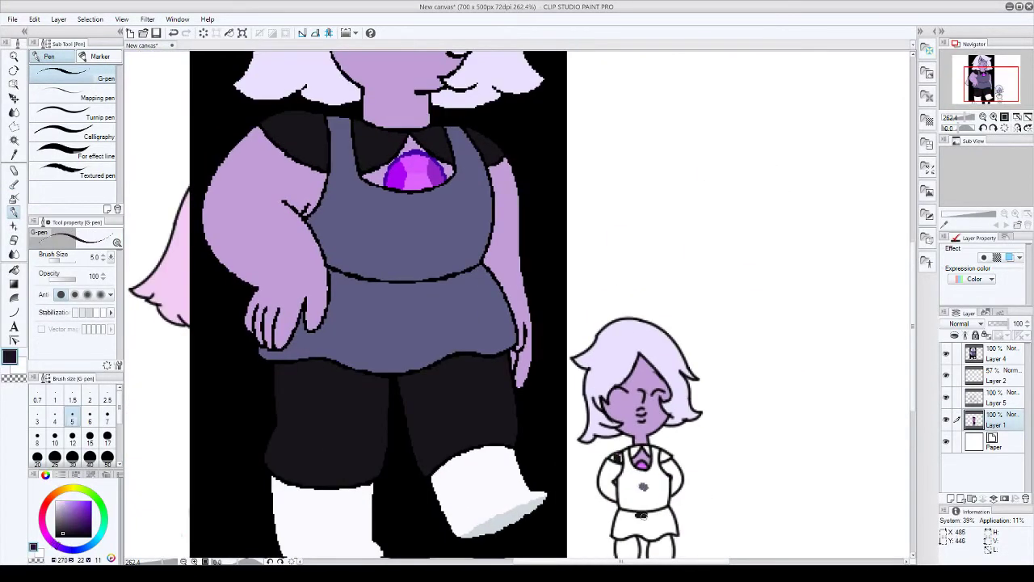
scroll(617, 456, "up", 5)
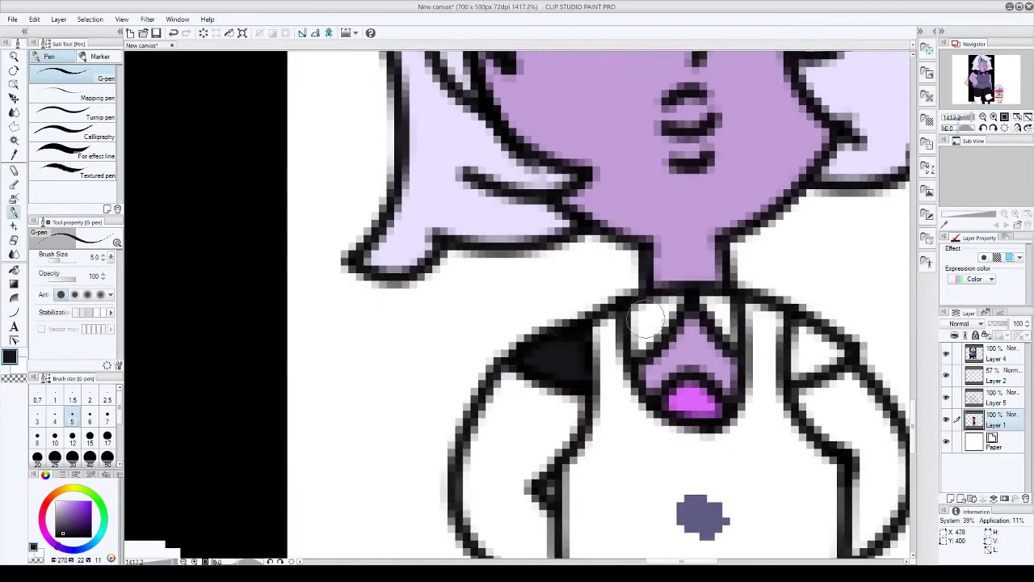
left_click_drag(647, 321, 731, 316)
scroll(722, 319, "down", 2)
scroll(808, 347, "up", 1)
- Color both of the right figure's arms with the light purple skin tone
left_click(727, 266, "alt")
mouse_move(816, 356)
left_mouse_down()
mouse_move(865, 452)
mouse_move(852, 380)
left_mouse_up()
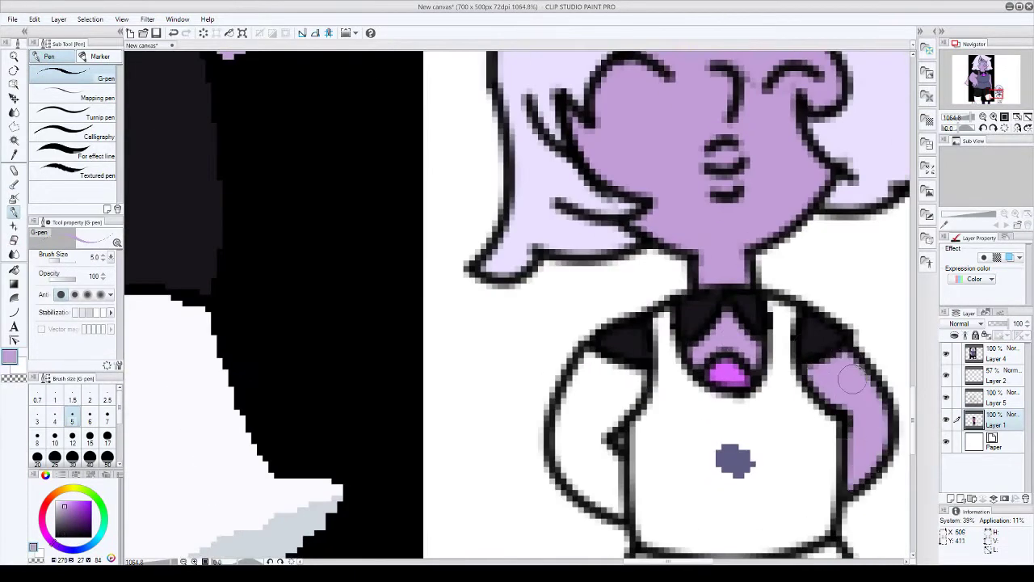
mouse_move(638, 380)
left_mouse_down()
mouse_move(614, 509)
mouse_move(587, 456)
left_mouse_up()
- Color the right figure's tunic, straps and flared hem in muted blue-violet, filling the areas inside the outlines
left_click(731, 462, "alt")
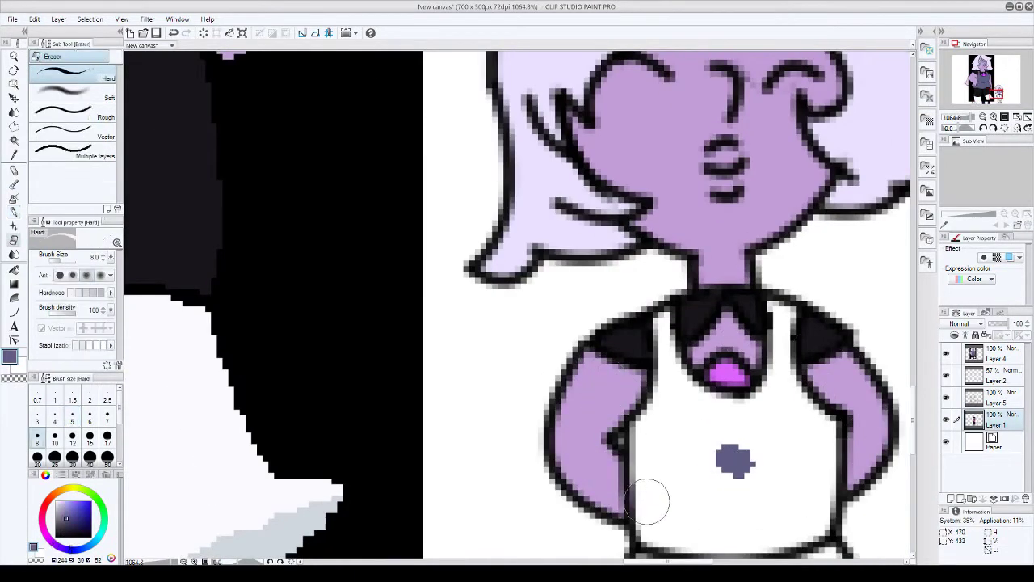
left_click(637, 437)
key("e")
key("p")
scroll(780, 406, "down", 2)
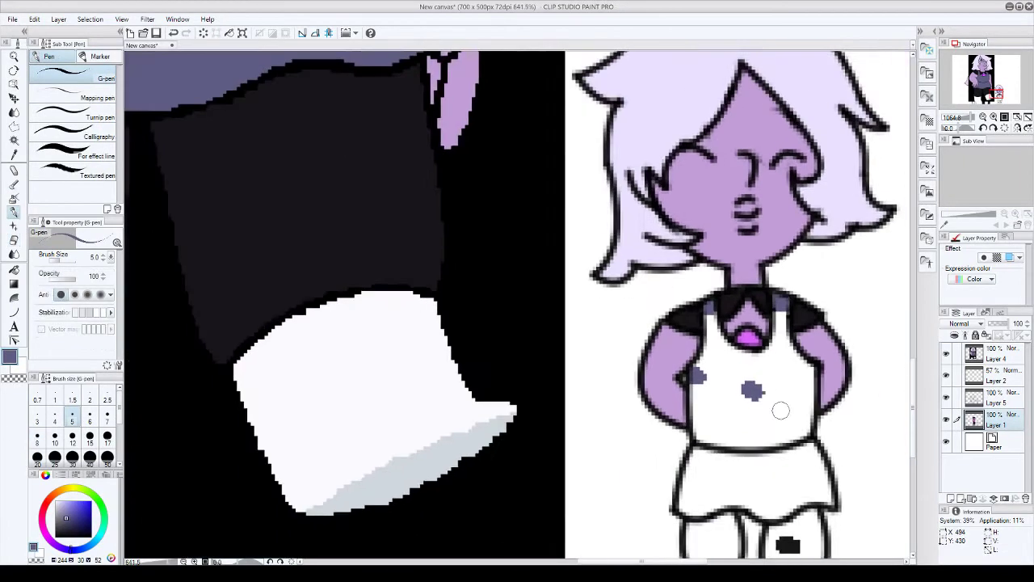
scroll(808, 363, "up", 1)
mouse_move(664, 441)
left_mouse_down()
mouse_move(733, 453)
mouse_move(741, 375)
left_mouse_up()
mouse_move(682, 347)
left_mouse_down()
mouse_move(679, 517)
mouse_move(840, 509)
mouse_move(844, 412)
mouse_move(824, 275)
left_mouse_up()
scroll(848, 489, "up", 2)
key("g")
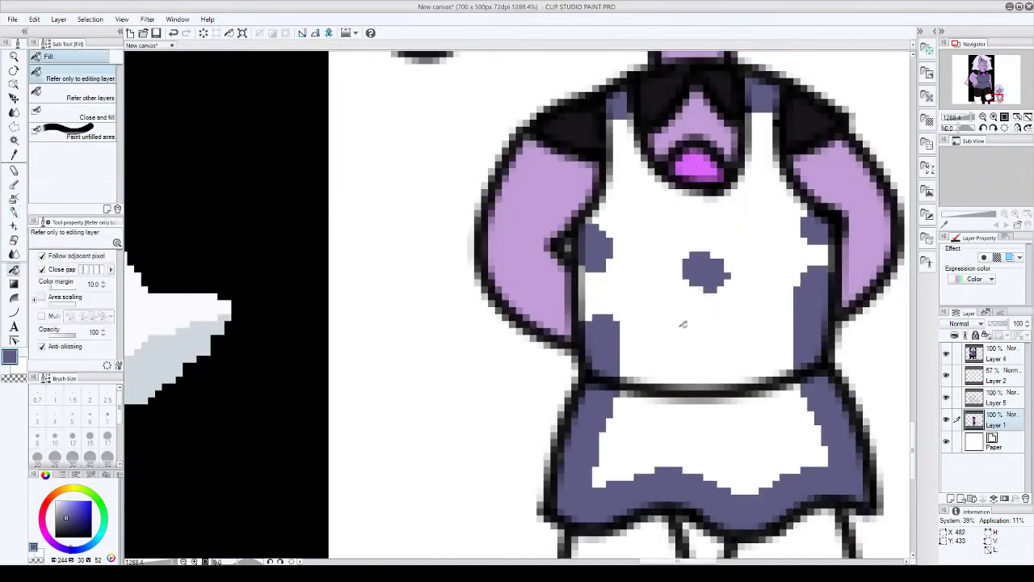
left_click(663, 307)
scroll(646, 299, "down", 1)
key("p")
- Paint the right figure's boots off-white and the leggings above them near-black
scroll(581, 287, "down", 3)
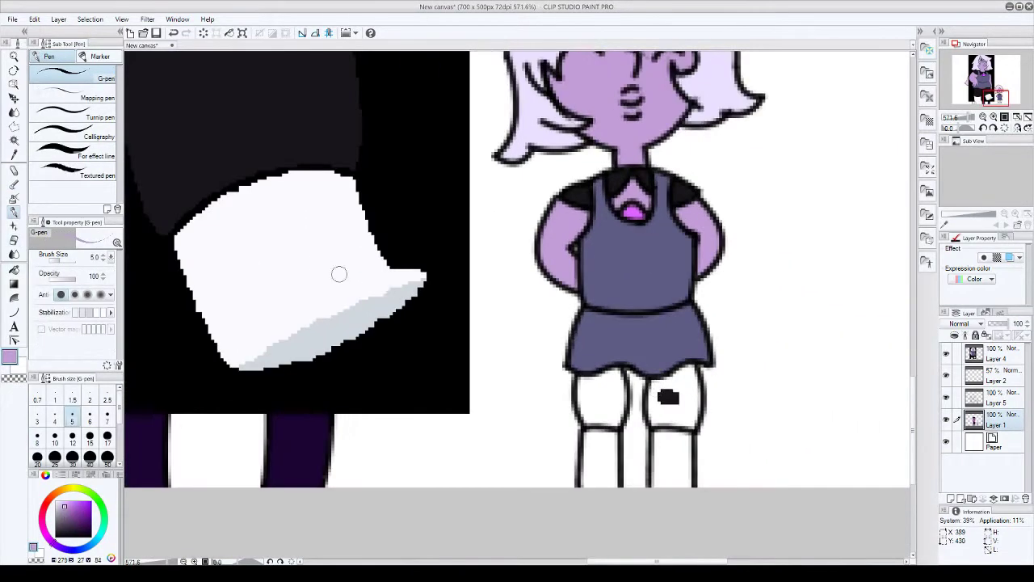
scroll(686, 492, "up", 3)
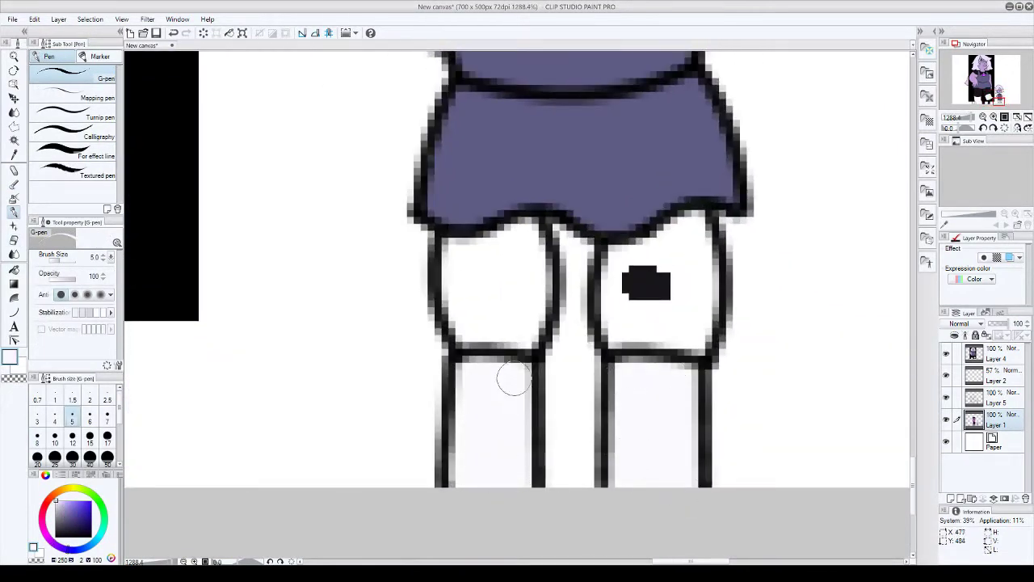
left_click(647, 283, "alt")
mouse_move(646, 282)
left_mouse_down()
mouse_move(612, 300)
mouse_move(633, 301)
left_mouse_up()
mouse_move(526, 341)
left_mouse_down()
mouse_move(525, 296)
mouse_move(541, 307)
left_mouse_up()
scroll(517, 404, "down", 3)
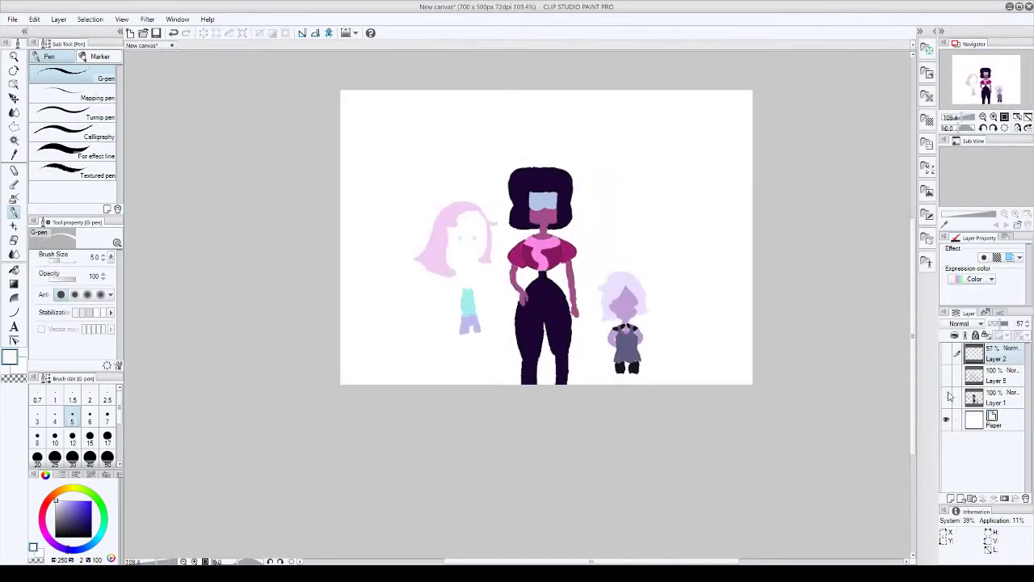
- On Layer 3 beneath the hidden character layers, paint wavy pale yellow sand and a light blue sea trimmed to a slanting horizon
mouse_move(323, 465)
left_mouse_down()
mouse_move(569, 424)
mouse_move(819, 474)
left_mouse_up()
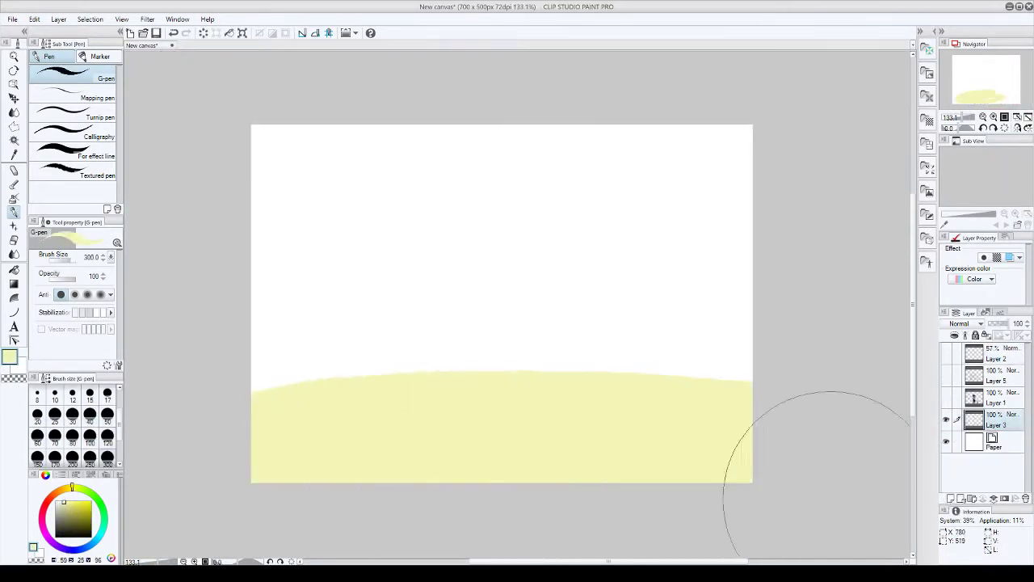
left_click(74, 515)
mouse_move(266, 218)
left_mouse_down()
mouse_move(635, 461)
mouse_move(267, 153)
left_mouse_up()
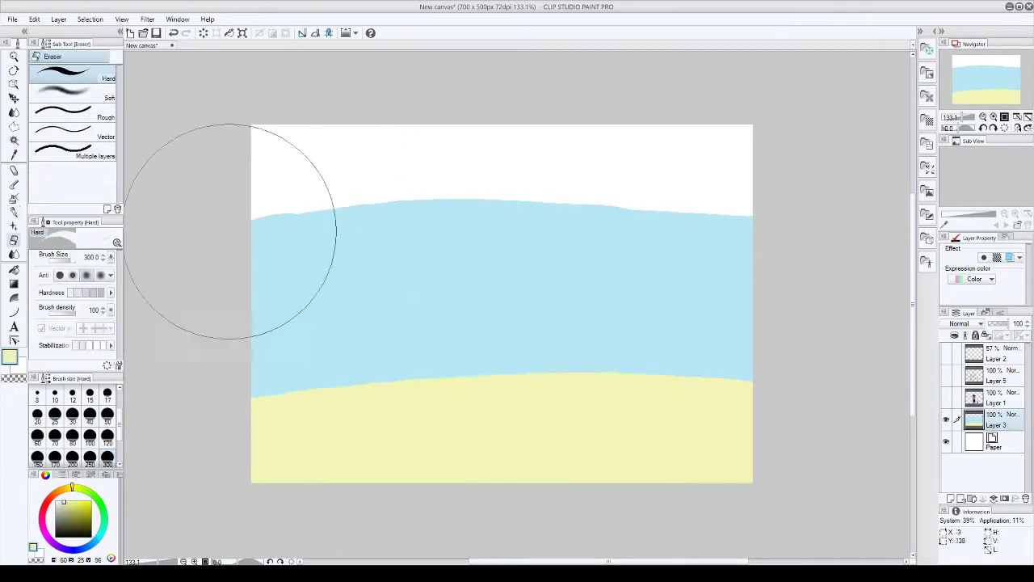
left_click_drag(231, 231, 669, 334)
left_click_drag(764, 376, 205, 396)
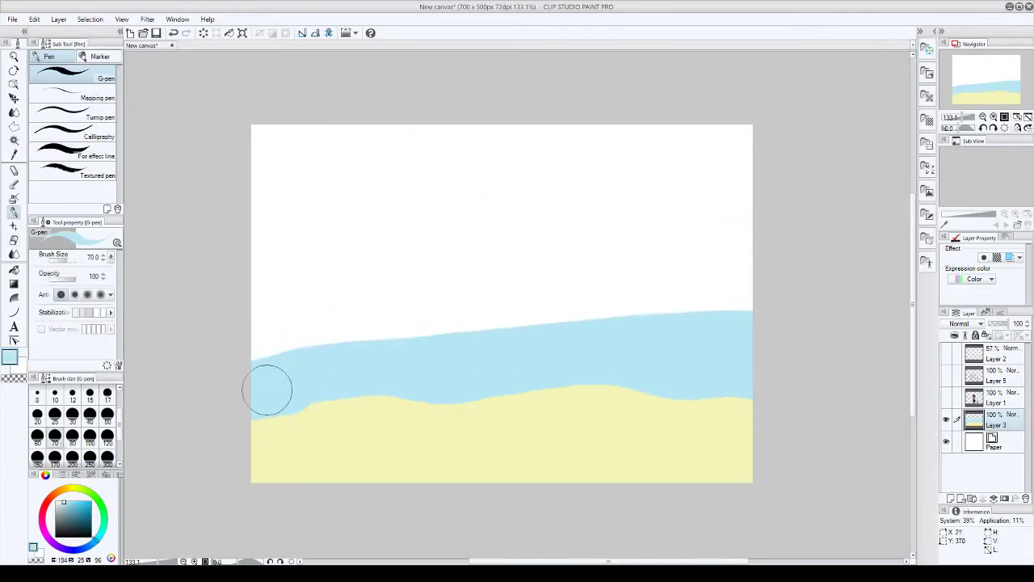
scroll(323, 376, "up", 2)
left_click(14, 226)
scroll(95, 162, "down", 2)
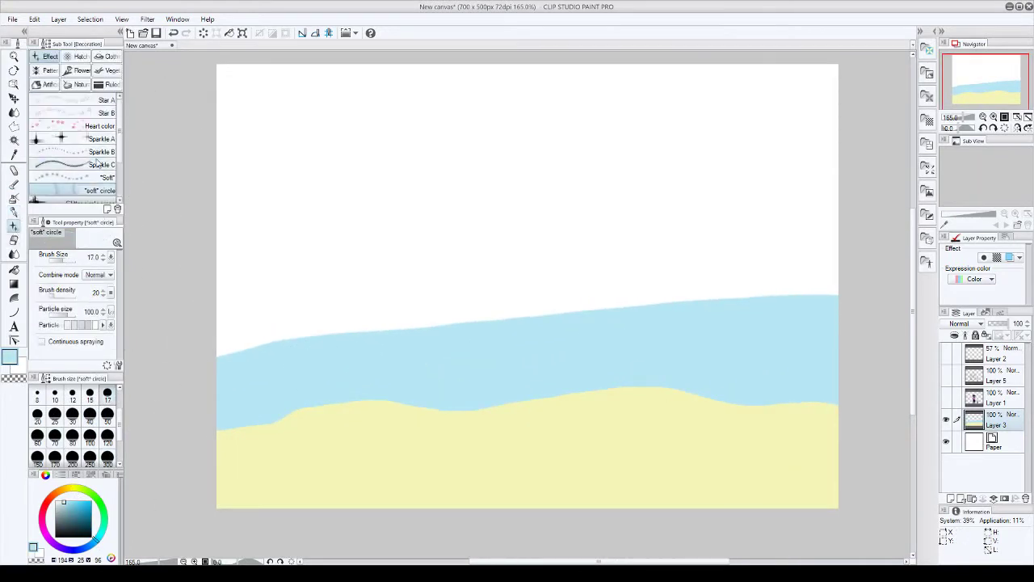
left_click(78, 70)
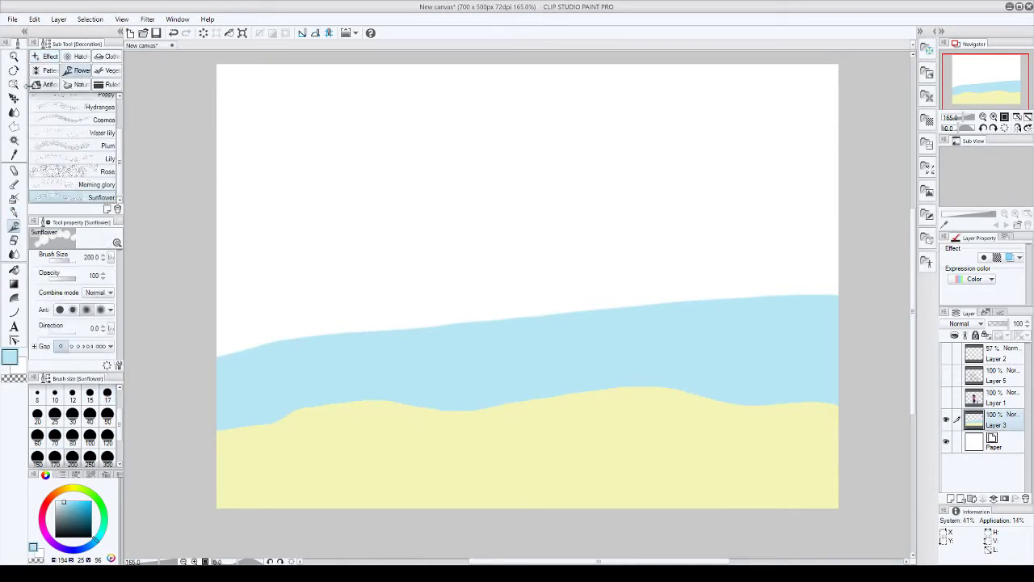
- Add a new layer below Layer 3 and cover it with a light pink sky
key("p")
scroll(509, 302, "down", 2)
key("ctrl+shift+n")
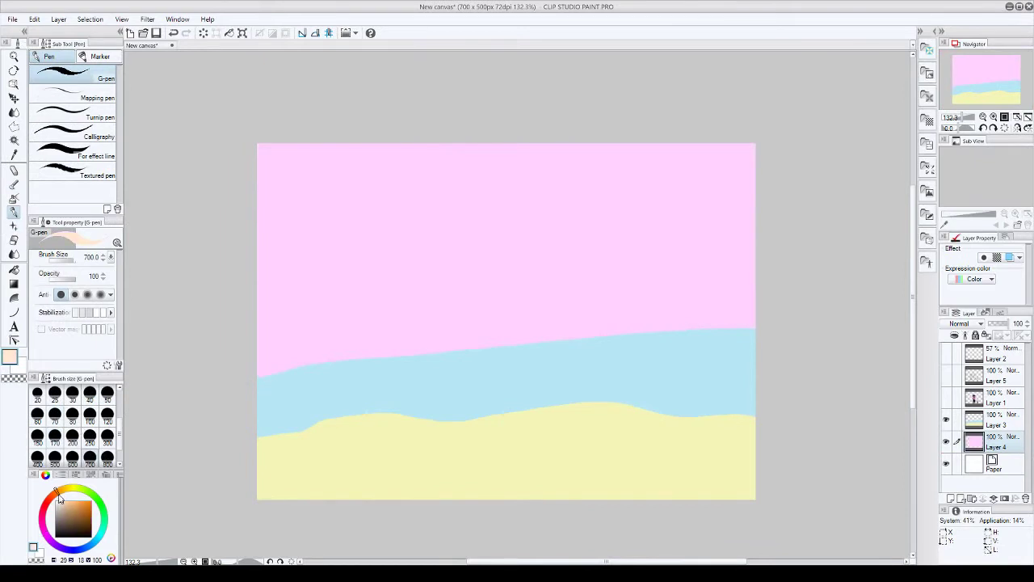
- Paint four rounded salmon clouds across the sky with brush size 80 and tint the upper sky corners lavender
scroll(72, 428, "down", 1)
left_click(72, 393)
left_click_drag(246, 313, 317, 296)
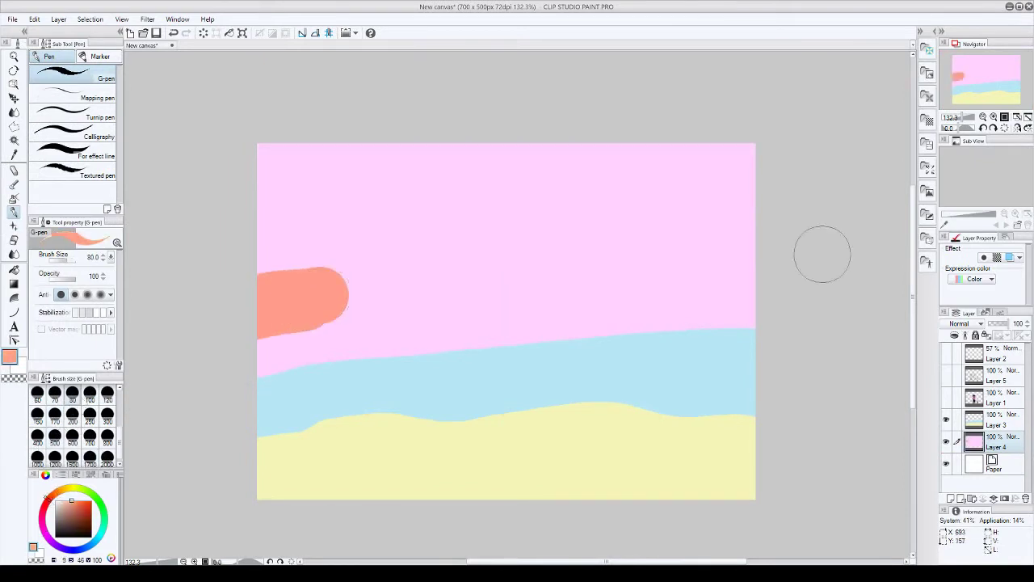
left_click_drag(780, 227, 705, 233)
left_click_drag(616, 196, 535, 202)
left_click_drag(417, 184, 335, 191)
left_click(64, 549)
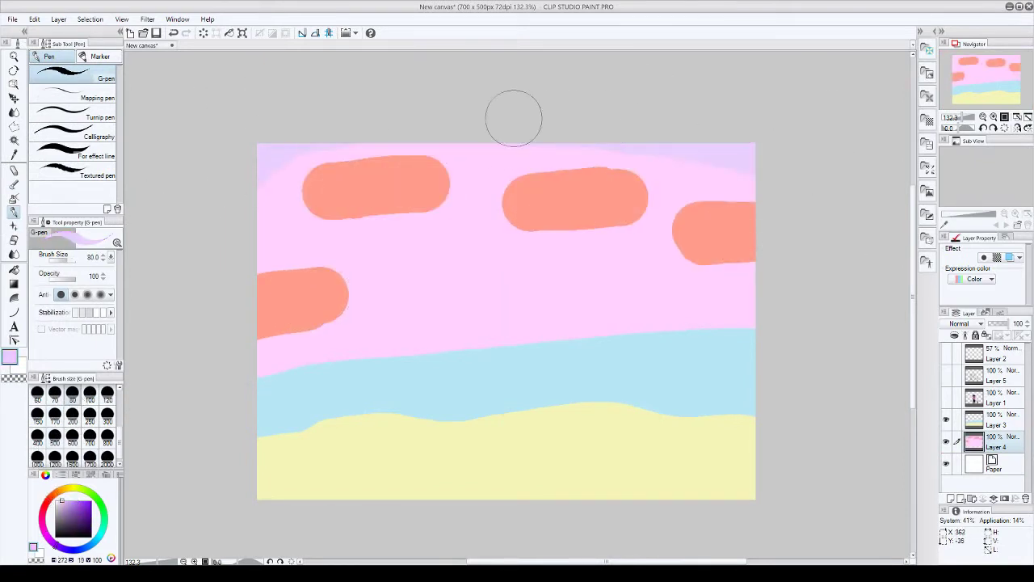
left_click(13, 254)
scroll(248, 203, "up", 2)
scroll(613, 146, "down", 2)
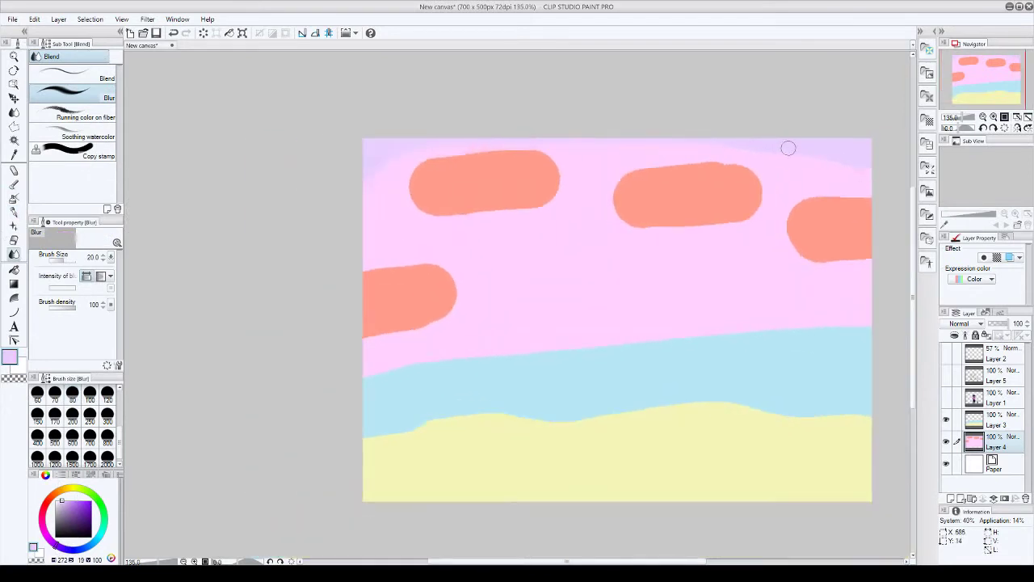
scroll(486, 273, "up", 1)
mouse_move(409, 266)
left_mouse_down()
mouse_move(430, 309)
mouse_move(445, 280)
left_mouse_up()
key("ctrl+z")
- Smudge all four salmon clouds into the pink sky using the Blend brush at size 17
left_click(73, 72)
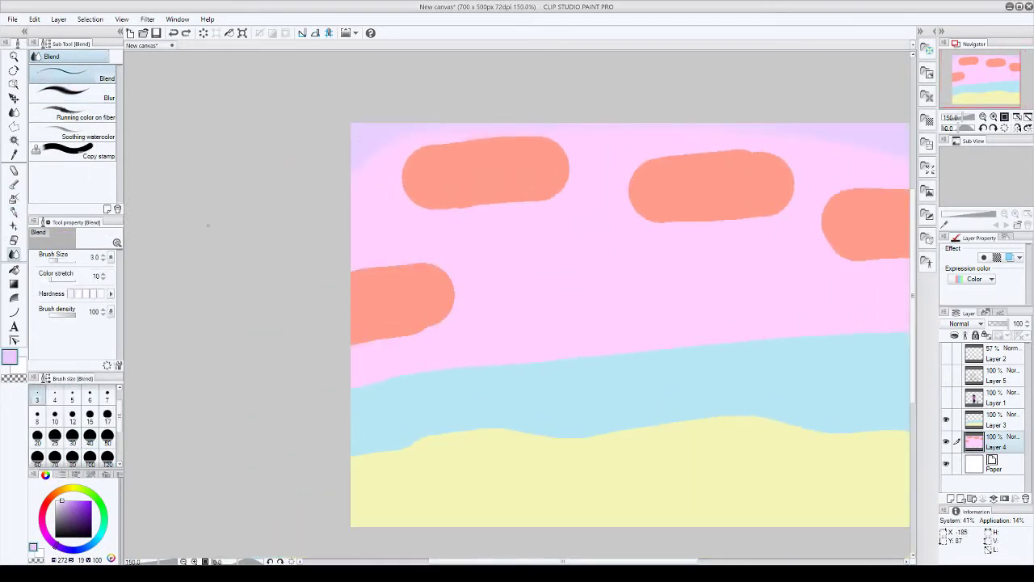
mouse_move(404, 339)
left_mouse_down()
mouse_move(464, 302)
mouse_move(400, 279)
left_mouse_up()
scroll(434, 296, "right", 3)
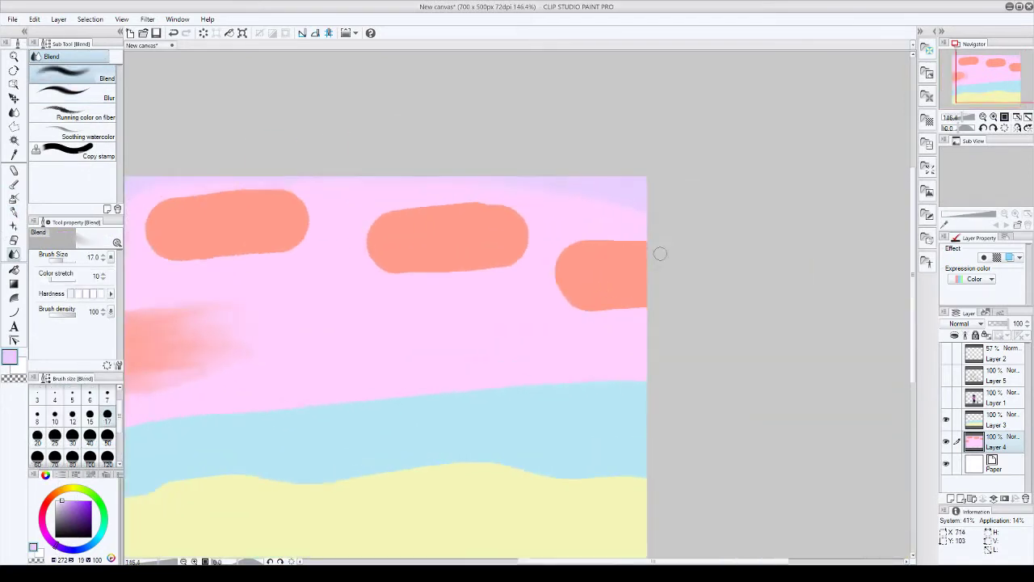
mouse_move(660, 254)
left_mouse_down()
mouse_move(583, 286)
mouse_move(378, 270)
left_mouse_up()
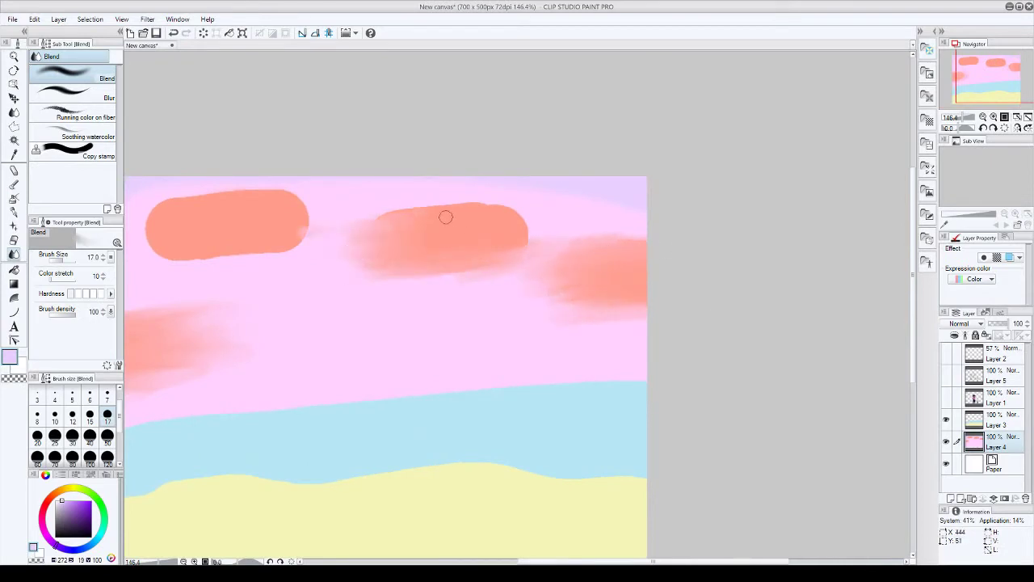
mouse_move(445, 217)
left_mouse_down()
mouse_move(519, 200)
mouse_move(511, 236)
left_mouse_up()
scroll(472, 257, "up", 2)
mouse_move(380, 251)
left_mouse_down()
mouse_move(299, 219)
mouse_move(296, 226)
left_mouse_up()
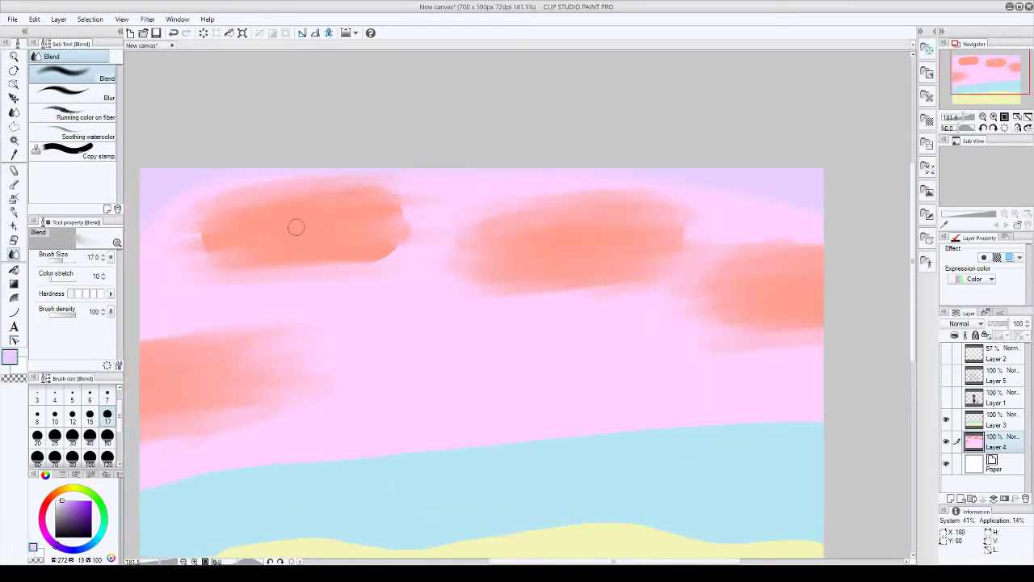
left_click_drag(395, 222, 404, 218)
scroll(337, 320, "down", 3)
- Stamp a large soft-yellow sun at the horizon on Layer 4 using the G-pen at size 250
scroll(337, 321, "up", 4)
left_click(67, 488)
left_click(91, 501)
scroll(80, 443, "down", 1)
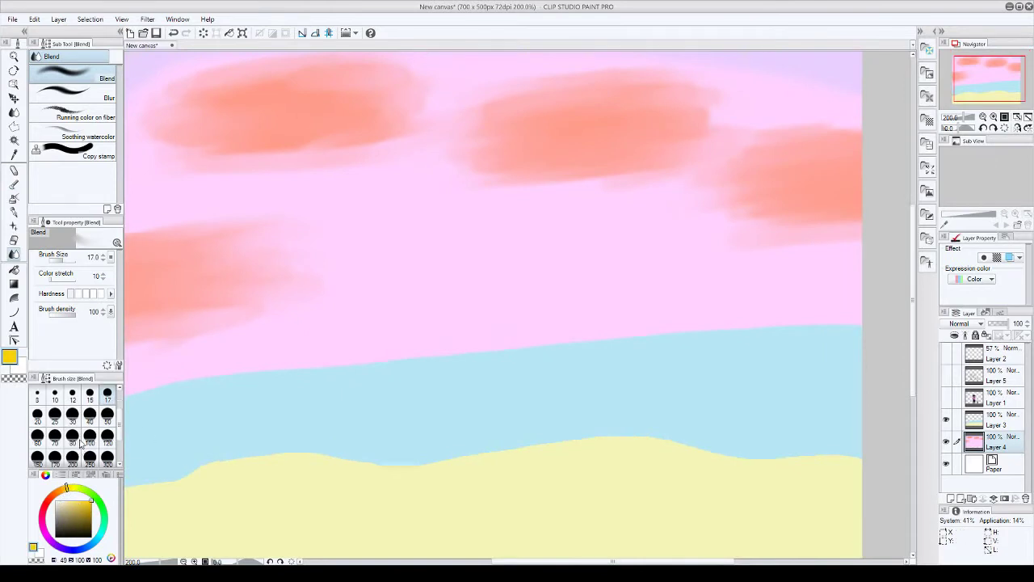
left_click(13, 211)
left_click_drag(404, 339, 485, 289)
key("ctrl+z")
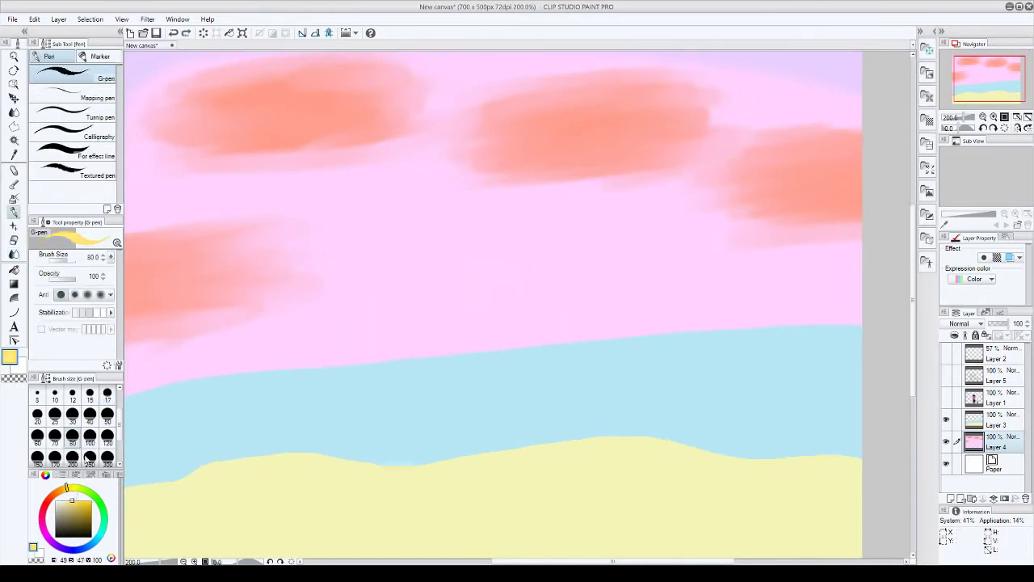
left_click(90, 456)
left_click(490, 348)
- Paint the sun's yellow reflection across the water on Layer 3 with brush size 80, keeping the sand's edge clean
left_click(993, 420)
scroll(485, 393, "down", 2)
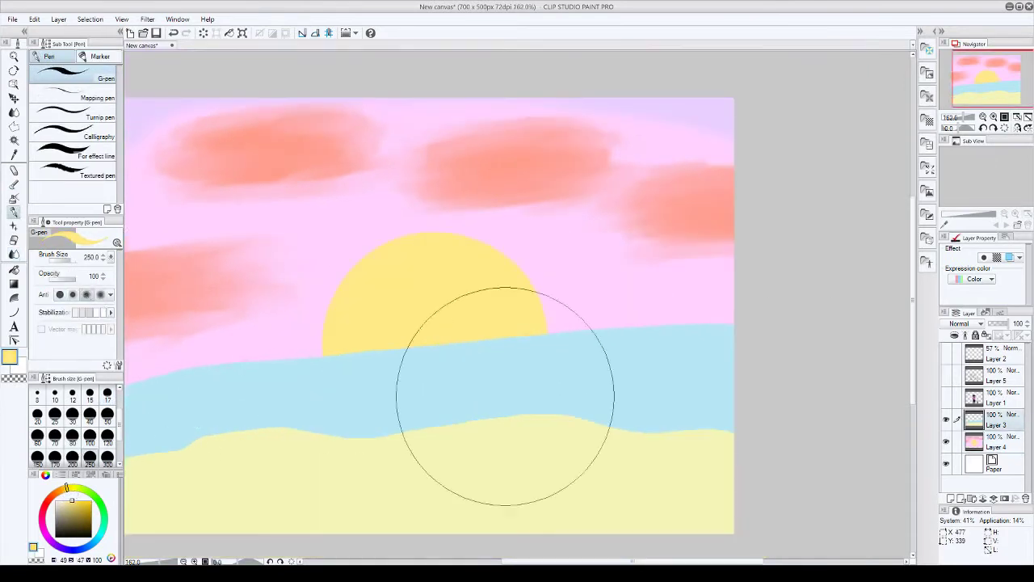
scroll(484, 393, "up", 4)
left_click(72, 434)
scroll(508, 342, "down", 3)
scroll(372, 353, "up", 2)
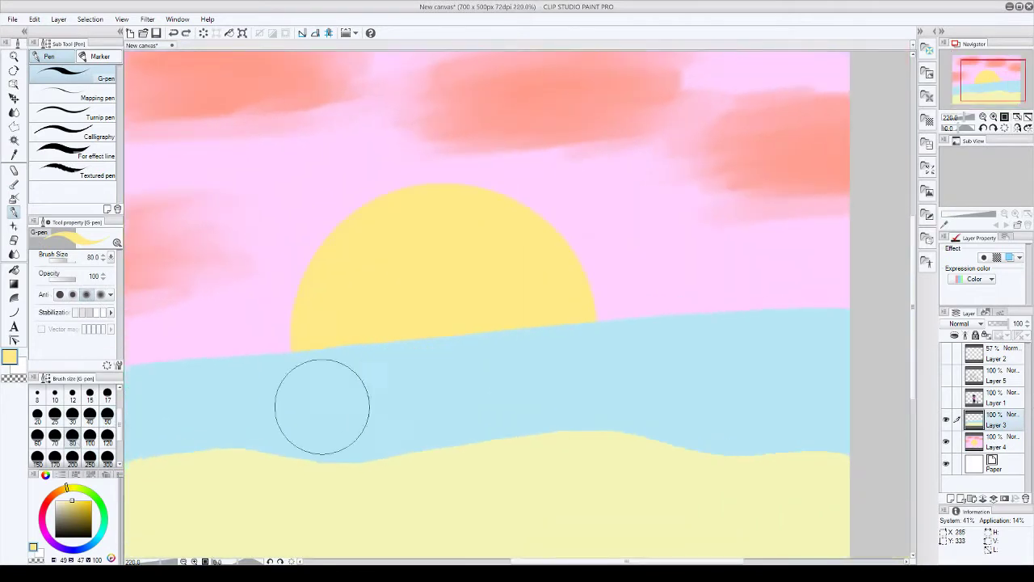
mouse_move(333, 382)
left_mouse_down()
mouse_move(485, 416)
mouse_move(523, 355)
mouse_move(336, 389)
mouse_move(368, 420)
mouse_move(557, 460)
left_mouse_up()
key("ctrl+z")
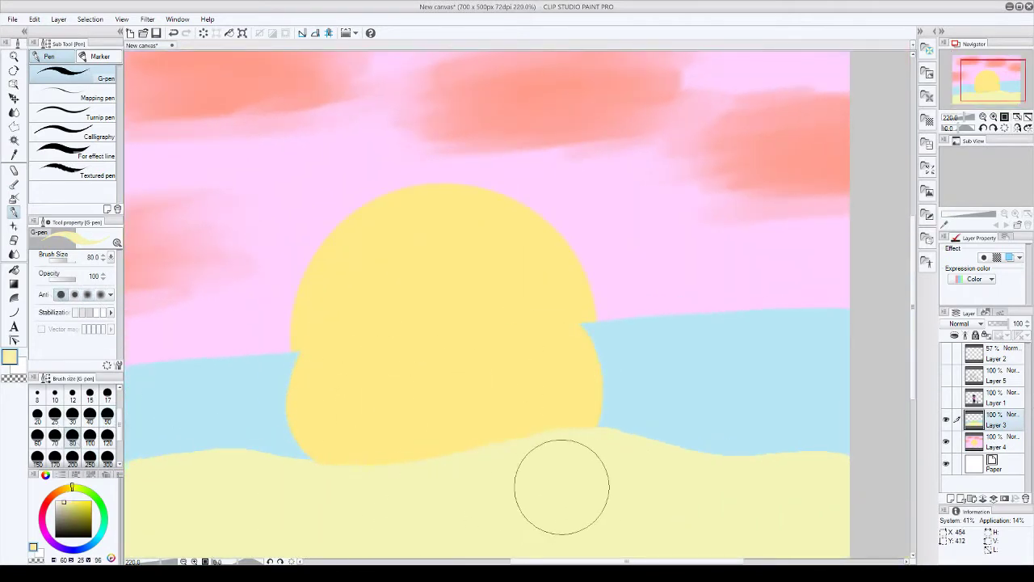
- Smear both side edges of the sun's reflection horizontally into the water with the Blend brush at size 25
left_click(13, 252)
scroll(517, 304, "up", 2)
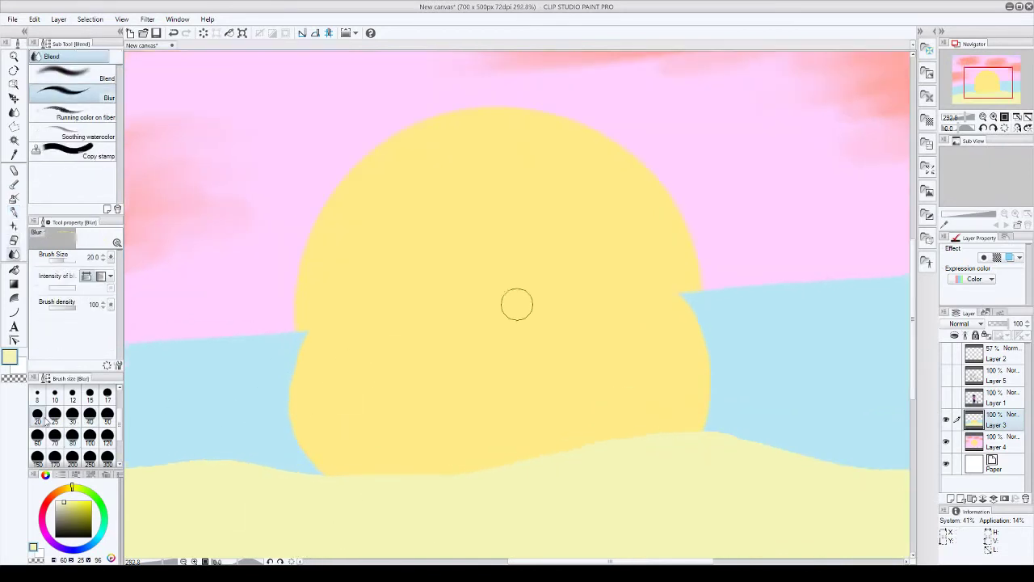
left_click(65, 73)
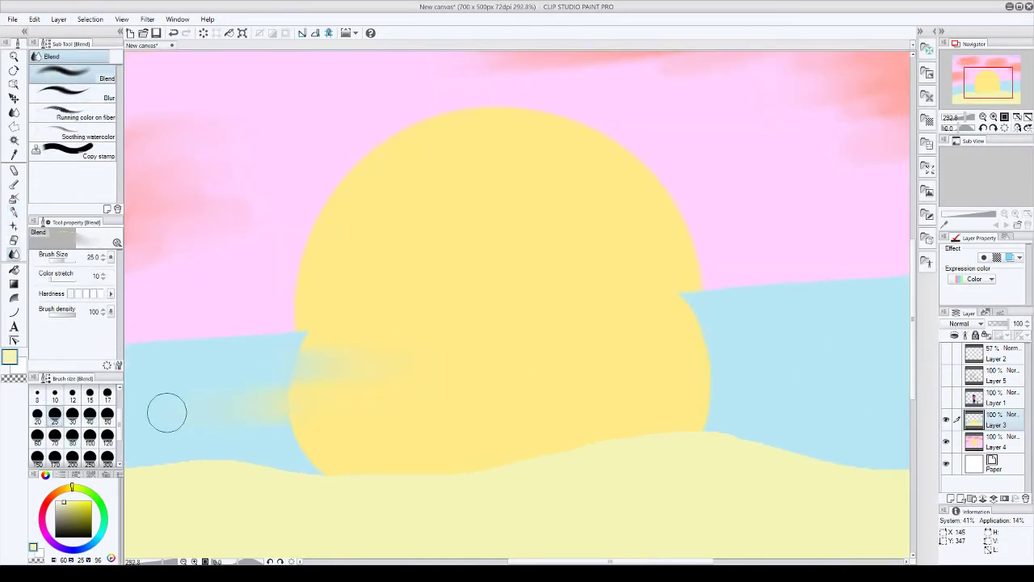
scroll(823, 368, "down", 5)
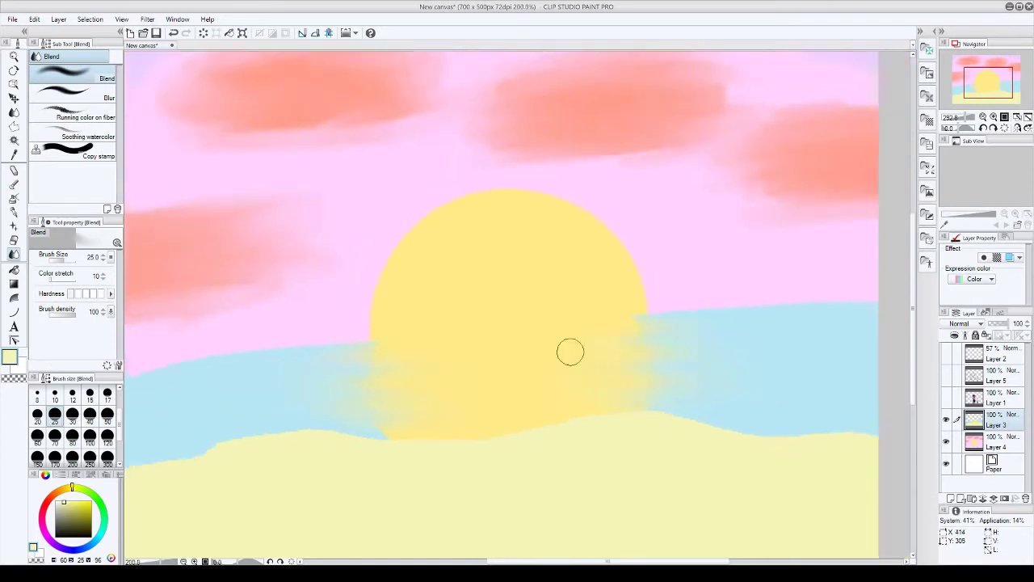
scroll(444, 371, "up", 6)
key("p")
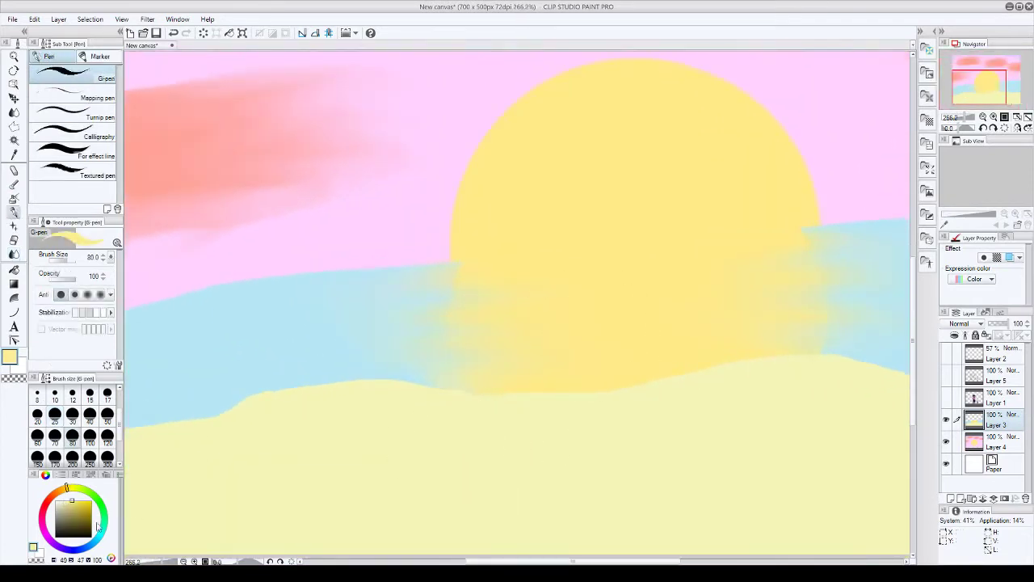
- Show the character layers again and merge Layer 3's sea and sand into Layer 4
left_click(72, 415)
scroll(692, 289, "up", 1)
mouse_move(508, 231)
left_mouse_down()
mouse_move(614, 376)
mouse_move(565, 388)
left_mouse_up()
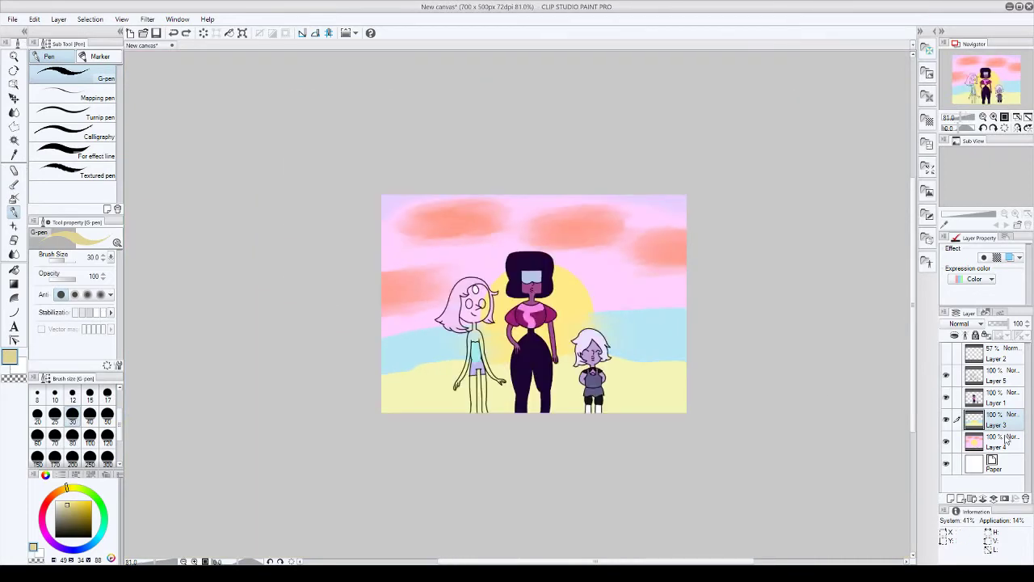
scroll(593, 283, "up", 5)
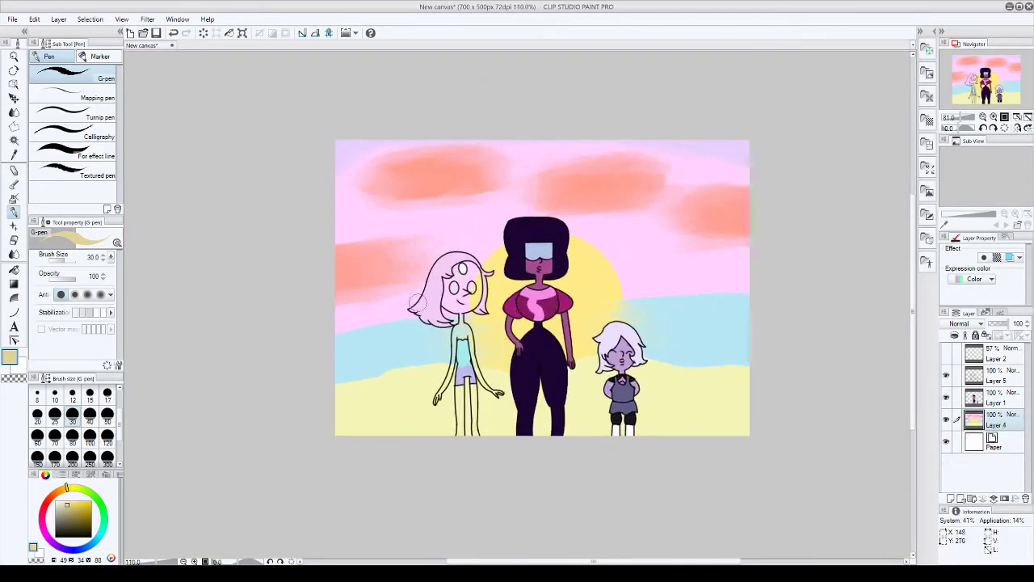
- Erase the background behind the left character's face, neck and chest on Layer 4 with the hard eraser, reduced to size 8
key("e")
scroll(596, 280, "up", 3)
mouse_move(593, 208)
left_mouse_down()
mouse_move(478, 224)
mouse_move(568, 254)
mouse_move(617, 169)
mouse_move(613, 335)
mouse_move(529, 371)
left_mouse_up()
scroll(529, 372, "down", 5)
scroll(529, 372, "up", 4)
mouse_move(566, 340)
left_mouse_down()
mouse_move(533, 420)
mouse_move(517, 323)
left_mouse_up()
scroll(509, 291, "up", 1)
scroll(512, 292, "up", 4)
key("bracketleft")
key("bracketleft")
key("bracketleft")
key("bracketleft")
key("bracketleft")
key("bracketleft")
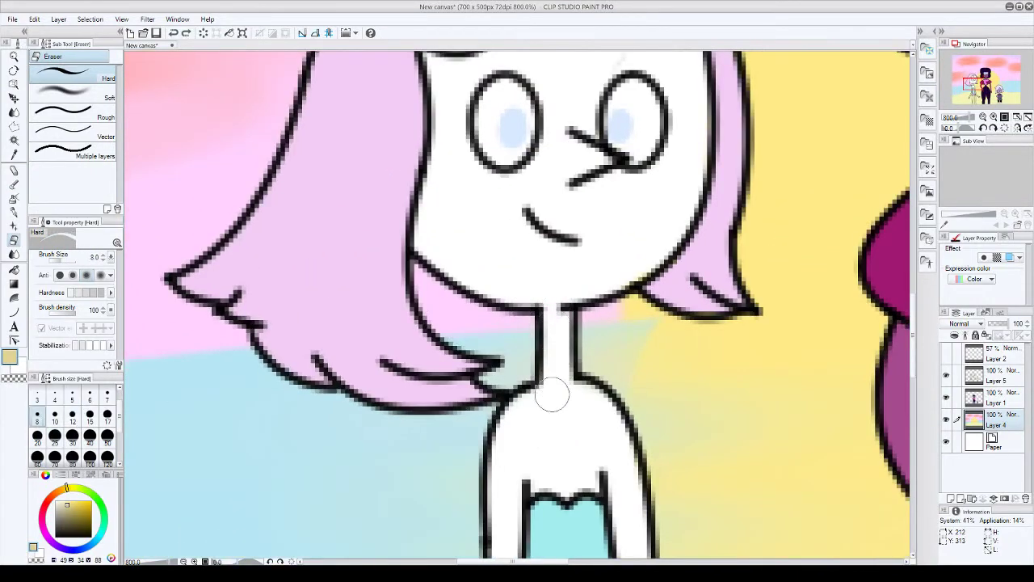
- Erase the background inside both of the left character's arms on Layer 4 with the hard eraser at size 8
scroll(559, 371, "down", 4)
scroll(565, 339, "up", 3)
left_click_drag(569, 339, 622, 482)
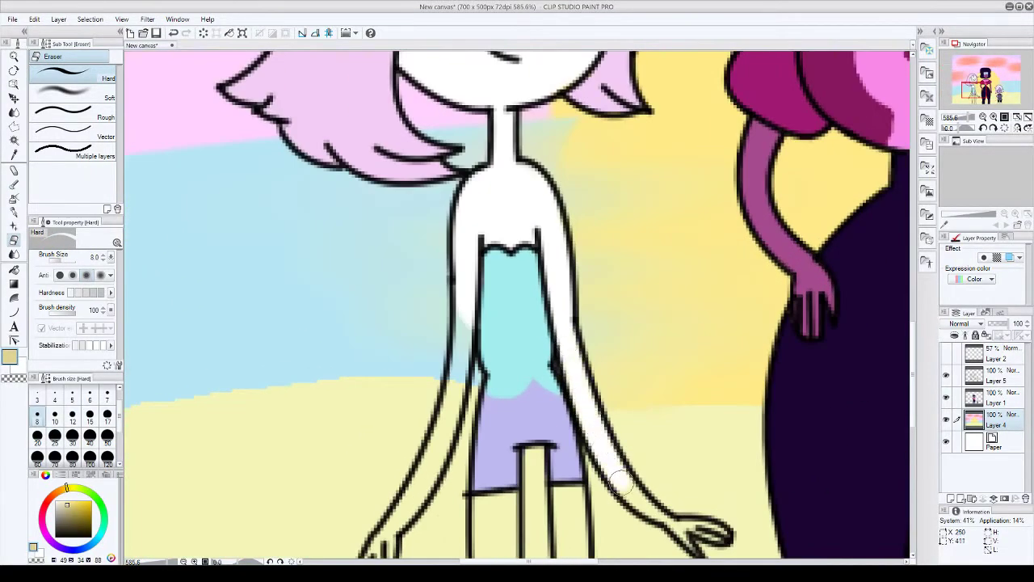
left_click_drag(420, 495, 419, 463)
scroll(443, 436, "down", 4)
scroll(443, 436, "up", 3)
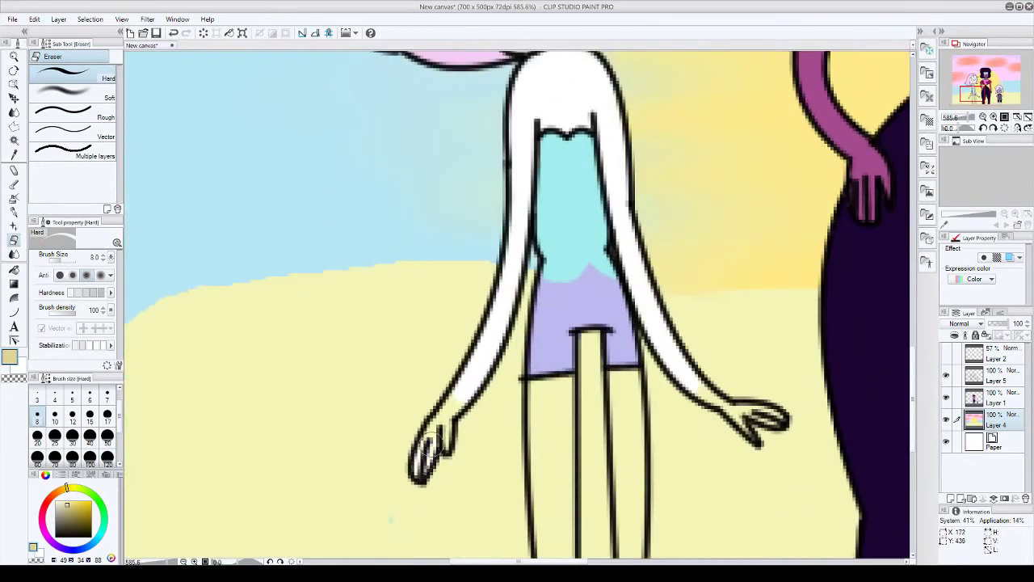
- Erase the sand color inside both of the left character's legs with the hard eraser at size 12
scroll(436, 441, "down", 1)
scroll(636, 288, "up", 1)
key("bracketright")
key("bracketright")
left_click_drag(555, 287, 560, 438)
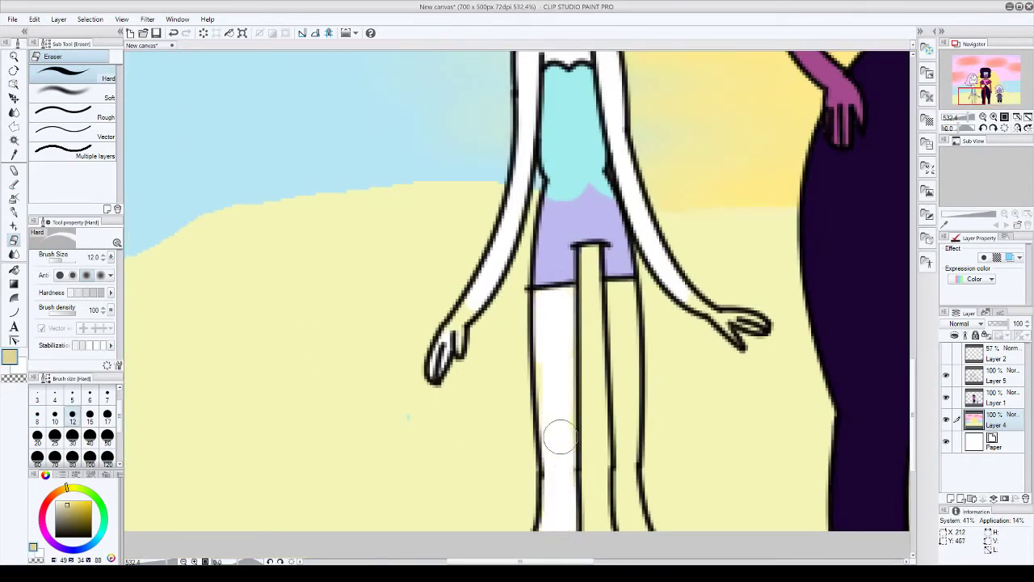
left_click_drag(629, 439, 634, 525)
left_click_drag(626, 410, 636, 359)
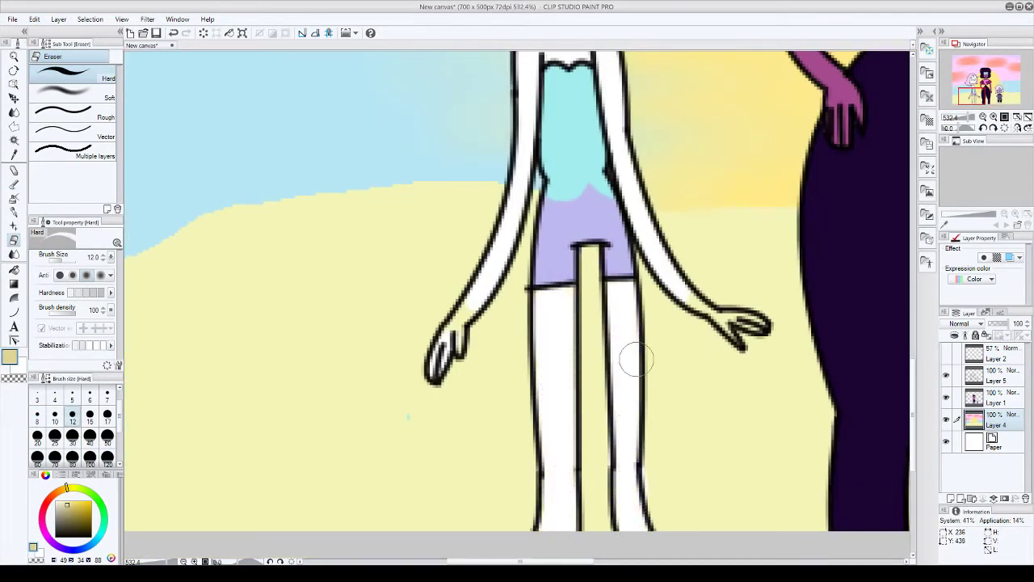
- Clear the sand color from the left character's wrist and outstretched hand using the hard eraser at sizes 5 and 2
key("p")
key("e")
scroll(595, 416, "down", 2)
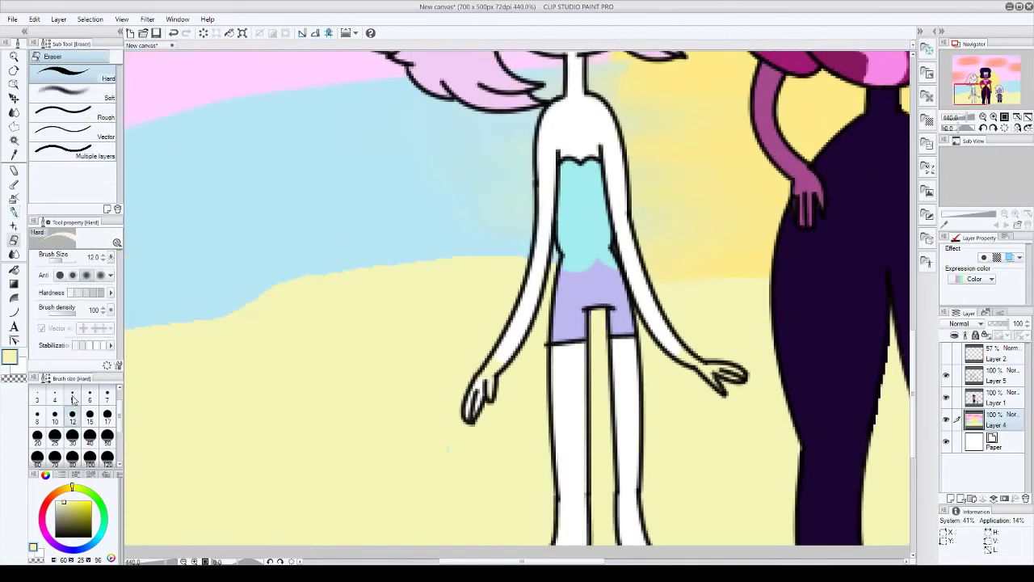
scroll(483, 379, "up", 4)
scroll(488, 369, "up", 2)
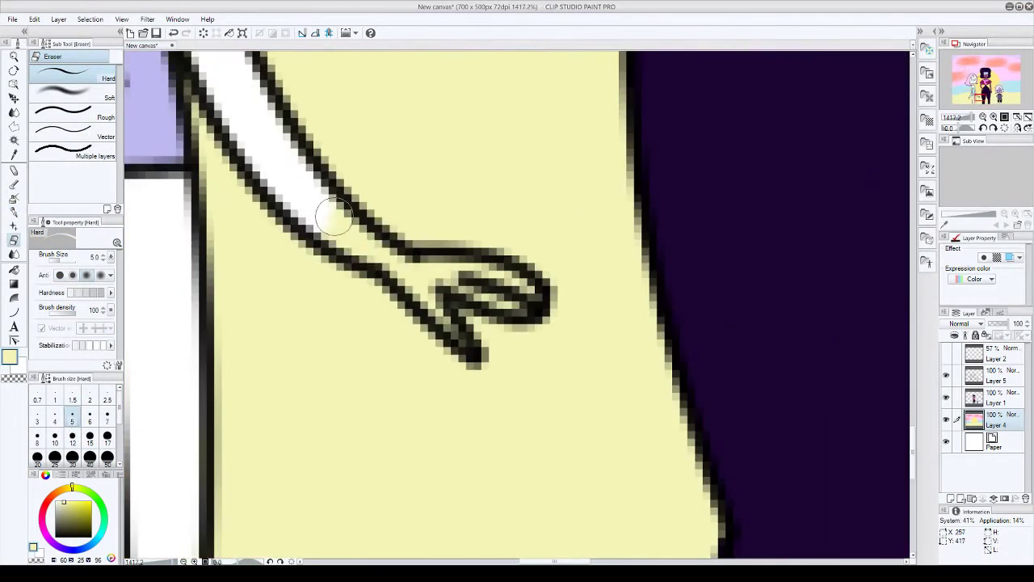
left_click(90, 399)
scroll(185, 81, "down", 2)
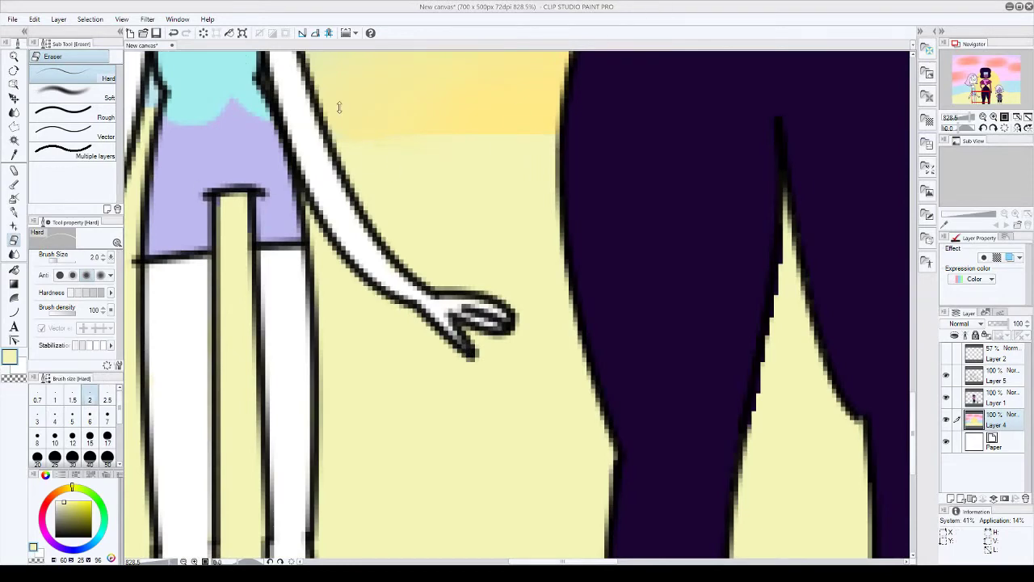
- Add a new raster layer, move it to the top of the layer stack and hide the character layers
key("ctrl+shift+n")
scroll(740, 260, "down", 5)
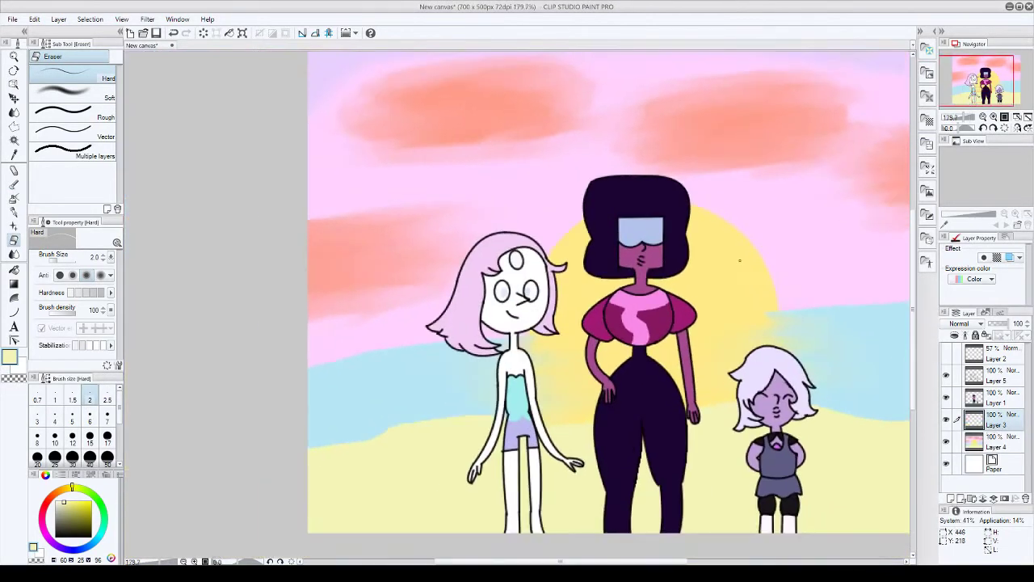
left_click_drag(1009, 396, 994, 347)
left_click(946, 419)
left_click(946, 396)
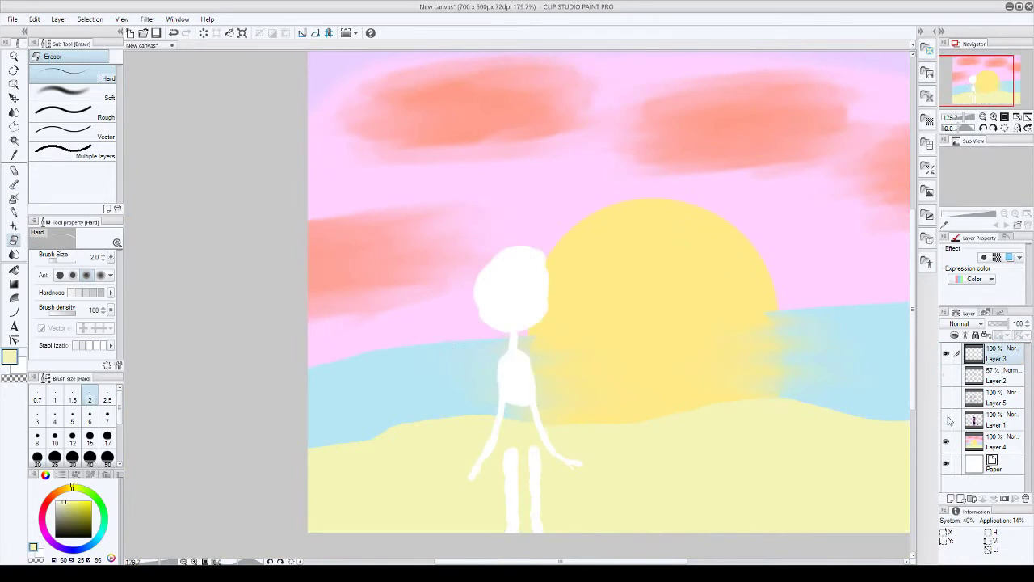
- Stamp a light-yellow highlight disc in the middle of the sun on Layer 3 using the G-pen at size 150
scroll(760, 338, "up", 1)
scroll(760, 337, "up", 2)
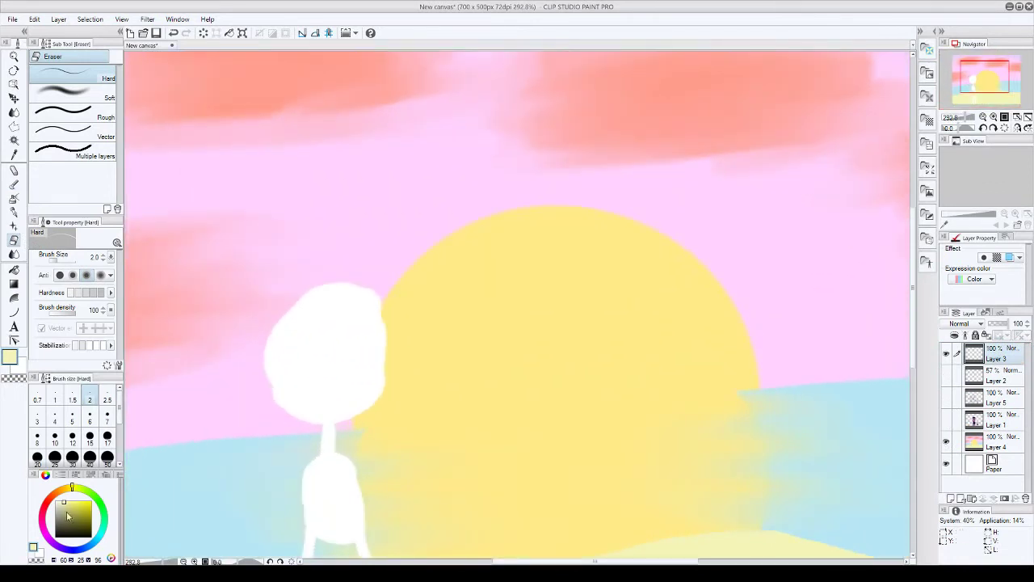
scroll(515, 300, "down", 3)
left_click(87, 415)
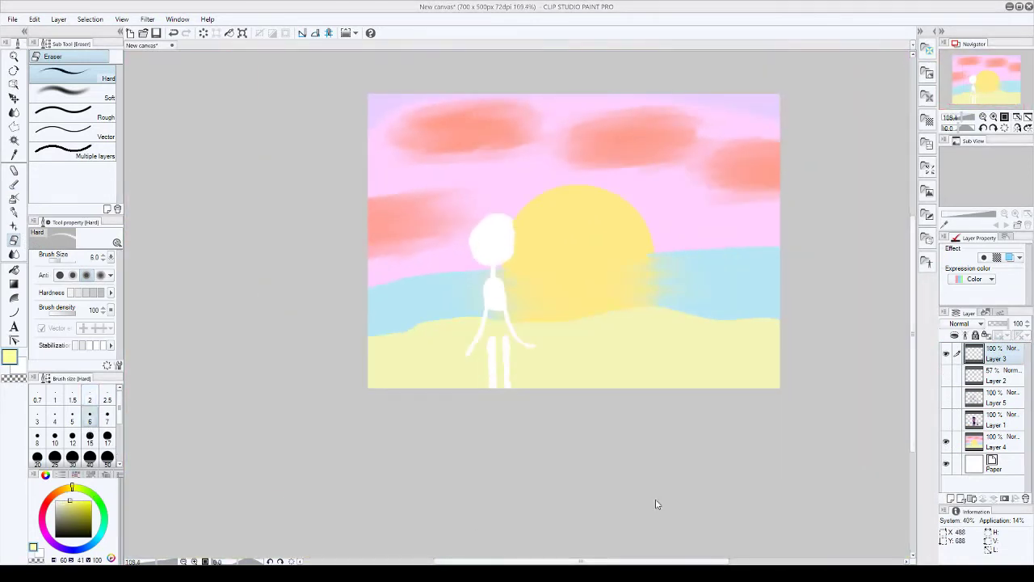
key("p")
scroll(584, 201, "up", 4)
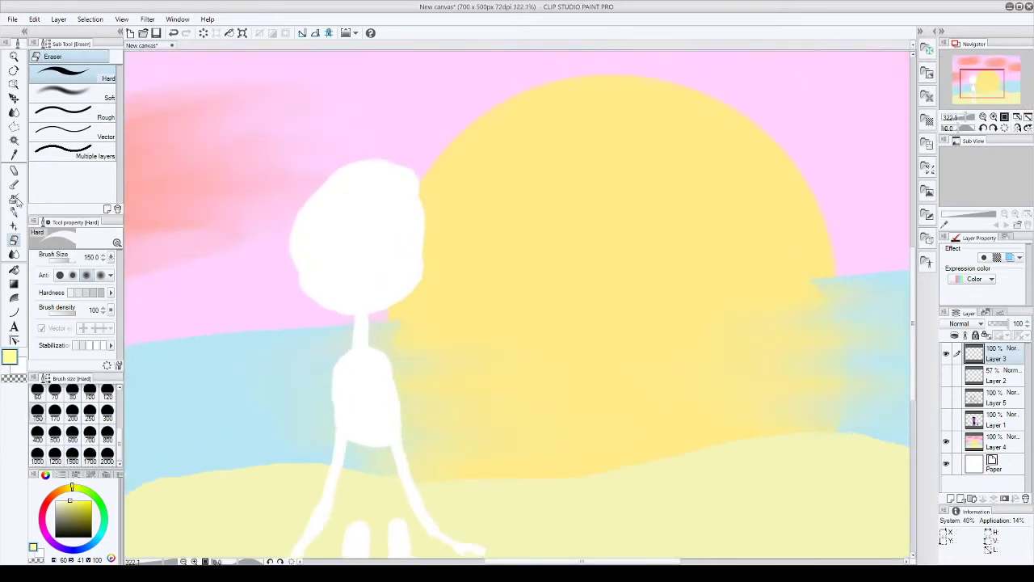
left_click(603, 241)
- Broaden the sun's light-yellow highlight toward the white figure's head with G-pen strokes at size 25
key("bracketleft")
key("bracketleft")
key("bracketleft")
key("bracketleft")
key("bracketleft")
key("bracketleft")
key("bracketleft")
left_click_drag(496, 189, 482, 295)
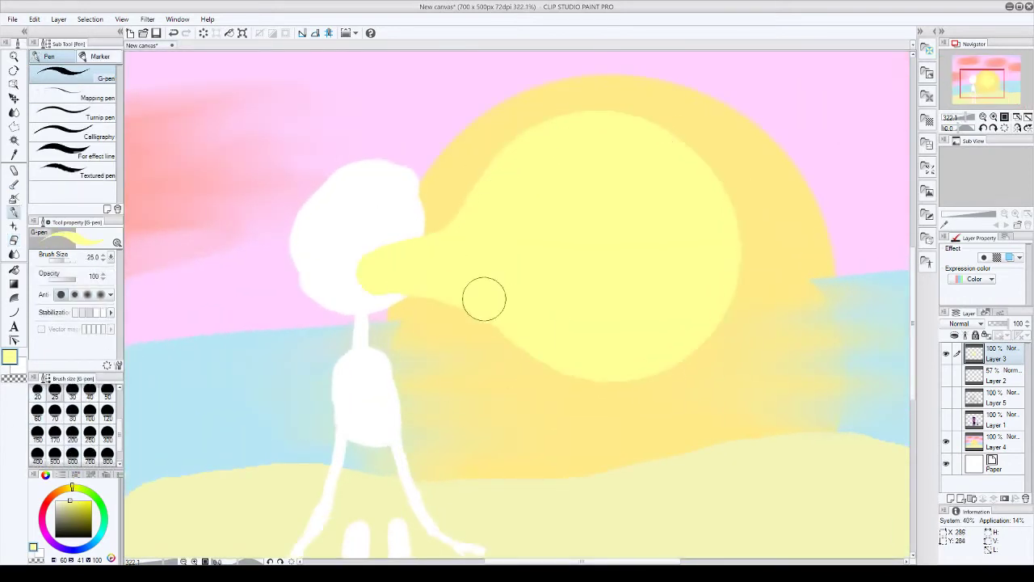
left_click_drag(706, 210, 673, 328)
- Soften the light-yellow highlight into the sun and across the figure's head with the Blur tool at size 60
key("j")
left_click_drag(520, 300, 282, 299)
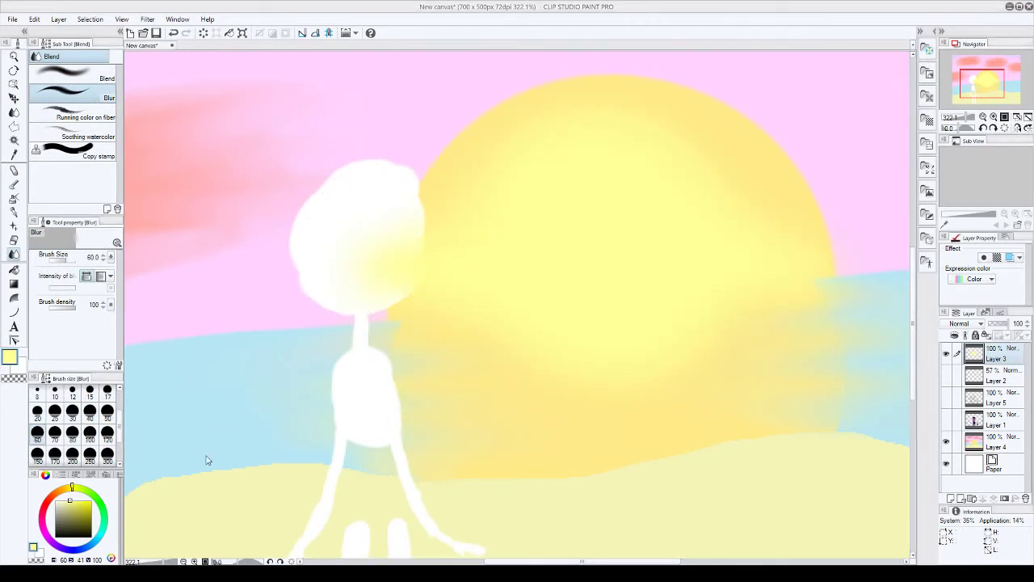
scroll(760, 126, "down", 5)
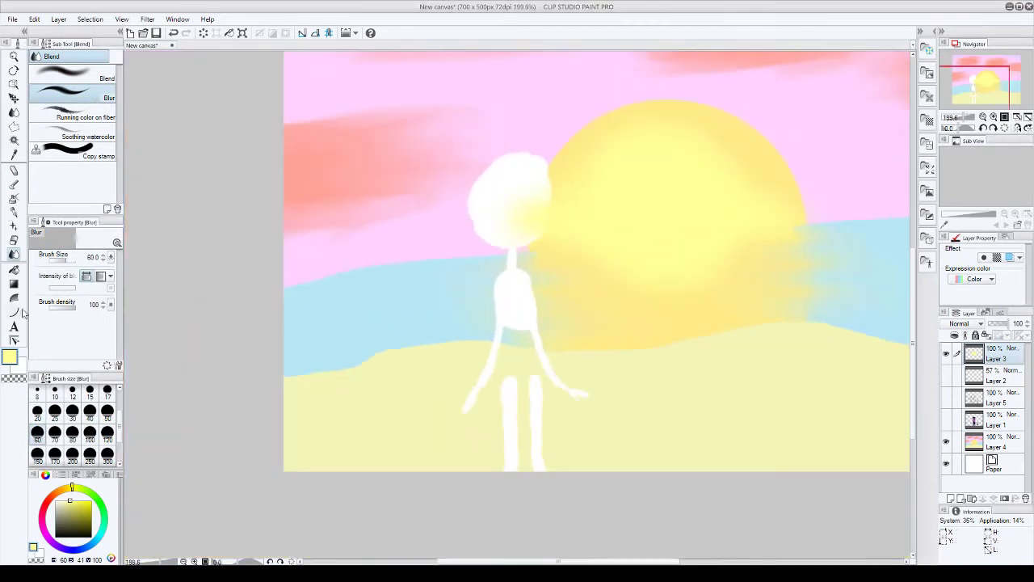
- Draw thick light-yellow straight bands along the horizon on both sides of the sun and blur them at size 60
key("u")
left_click_drag(455, 233, 238, 232)
left_click_drag(664, 227, 792, 228)
key("j")
scroll(199, 242, "up", 2)
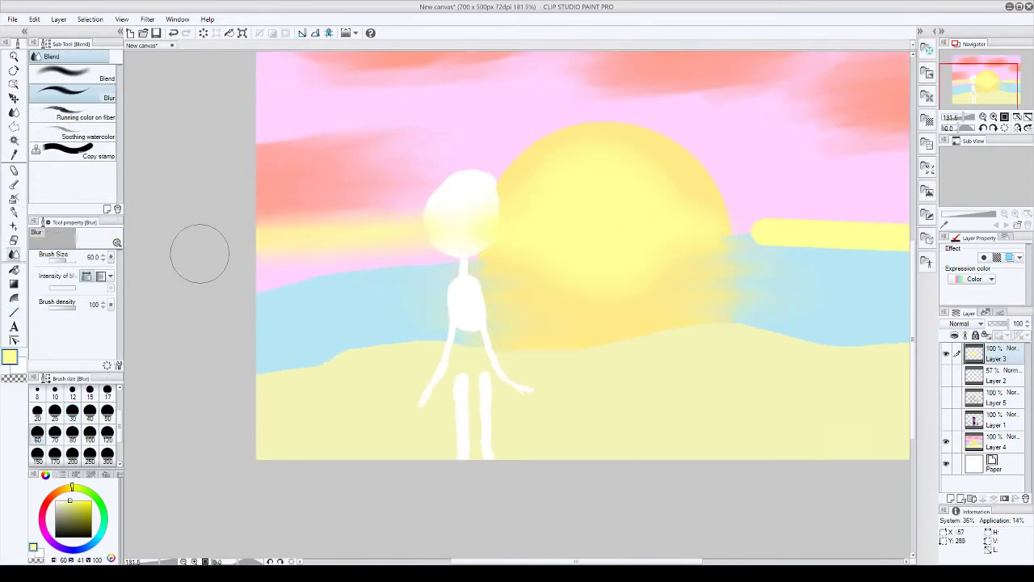
scroll(831, 267, "down", 3)
- Draw three narrow upright light-yellow rectangle outlines over the left horizon band with brush size 3
left_click(13, 313)
scroll(323, 229, "up", 4)
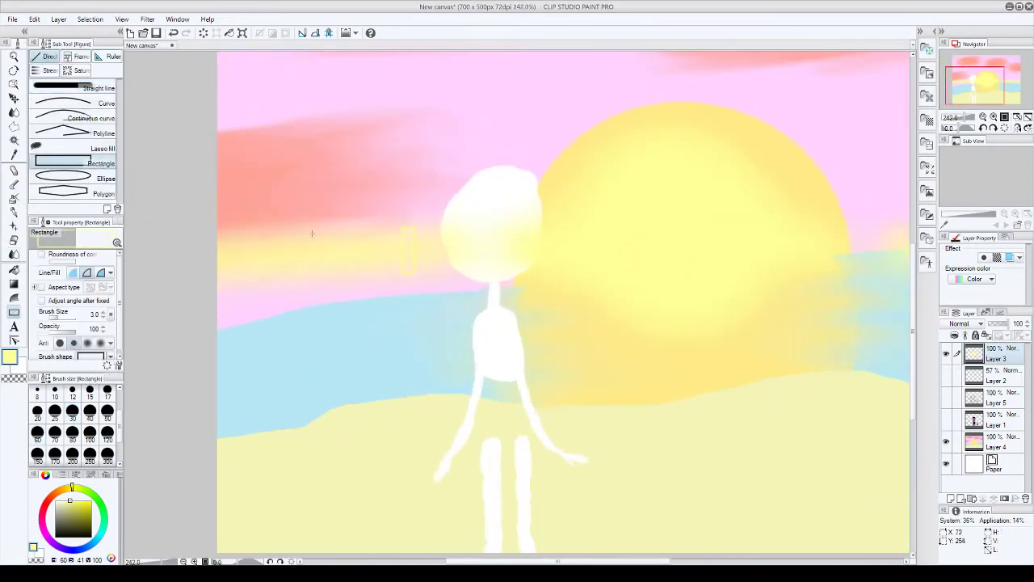
left_click_drag(244, 283, 245, 283)
scroll(245, 284, "up", 3)
- Soften the outlines of the three left rectangles with the Blur tool at size 5
key("j")
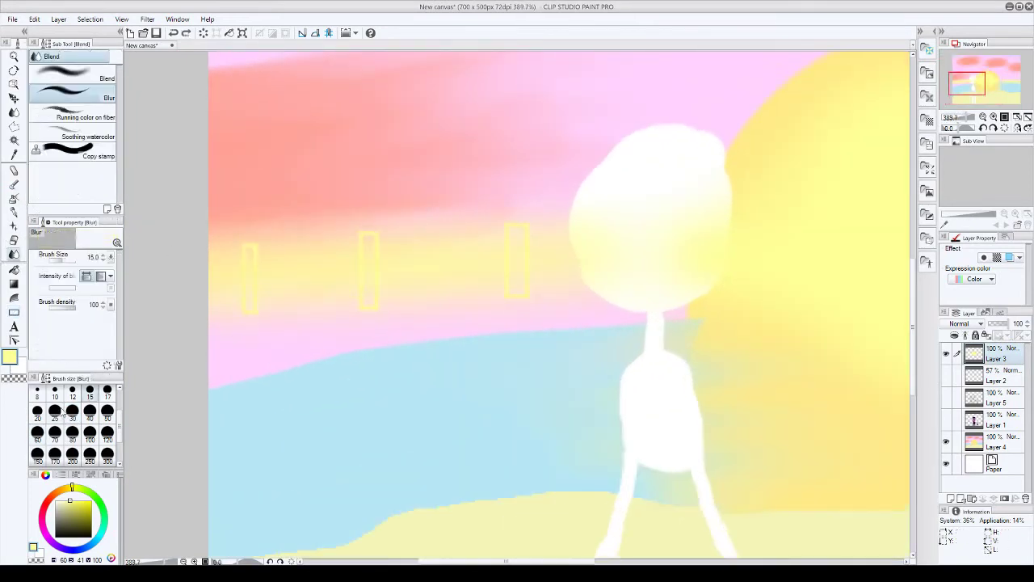
scroll(55, 415, "up", 2)
left_click(72, 417)
scroll(222, 263, "up", 4)
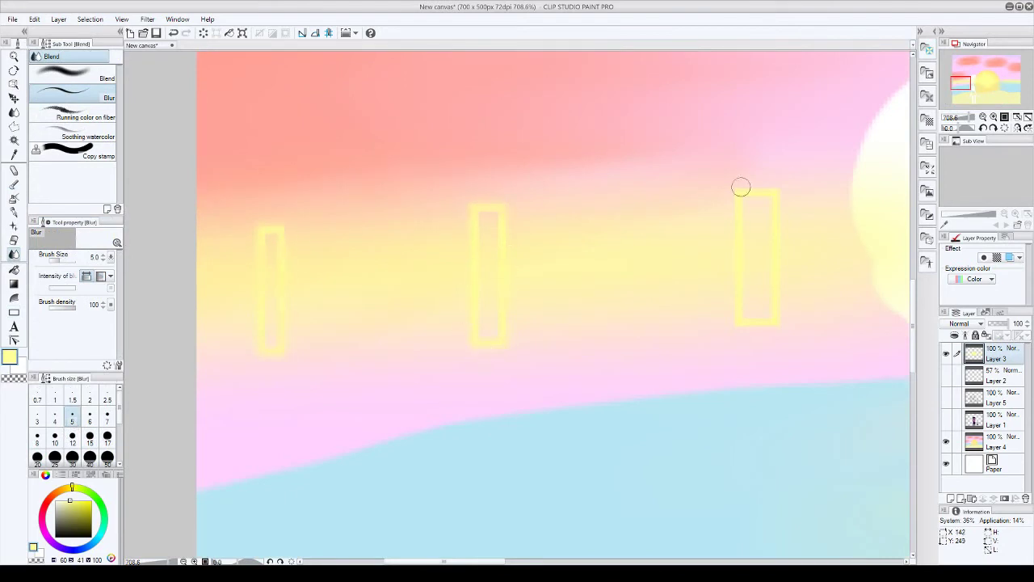
scroll(730, 326, "down", 5)
- Draw three narrow upright light-yellow rectangle outlines over the horizon band right of the sun with brush size 3
scroll(677, 202, "up", 3)
key("u")
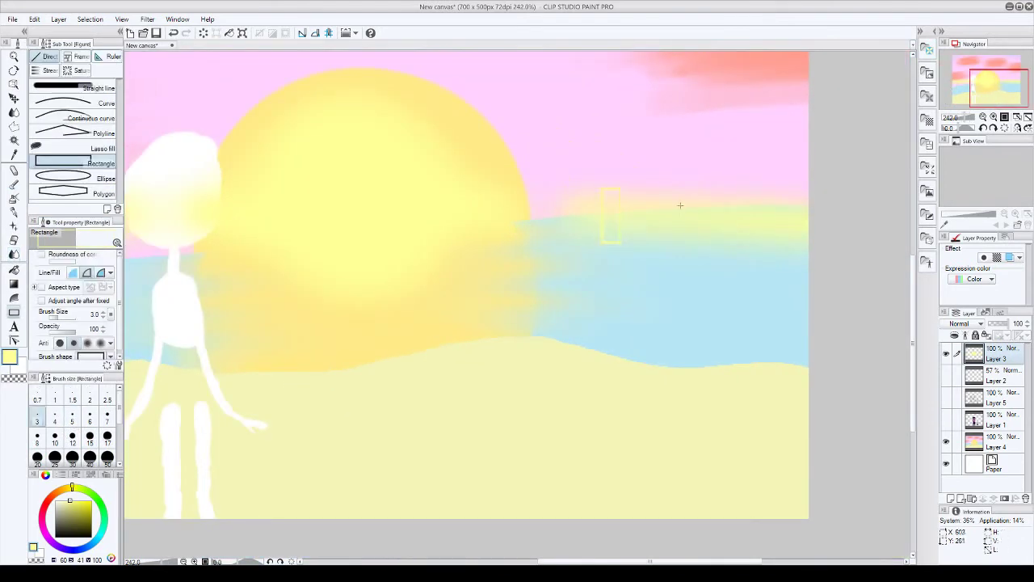
left_click_drag(781, 232, 782, 232)
left_click(782, 233)
- Soften the outlines of the three right rectangles with the Blur tool at size 5
key("j")
scroll(413, 137, "up", 4)
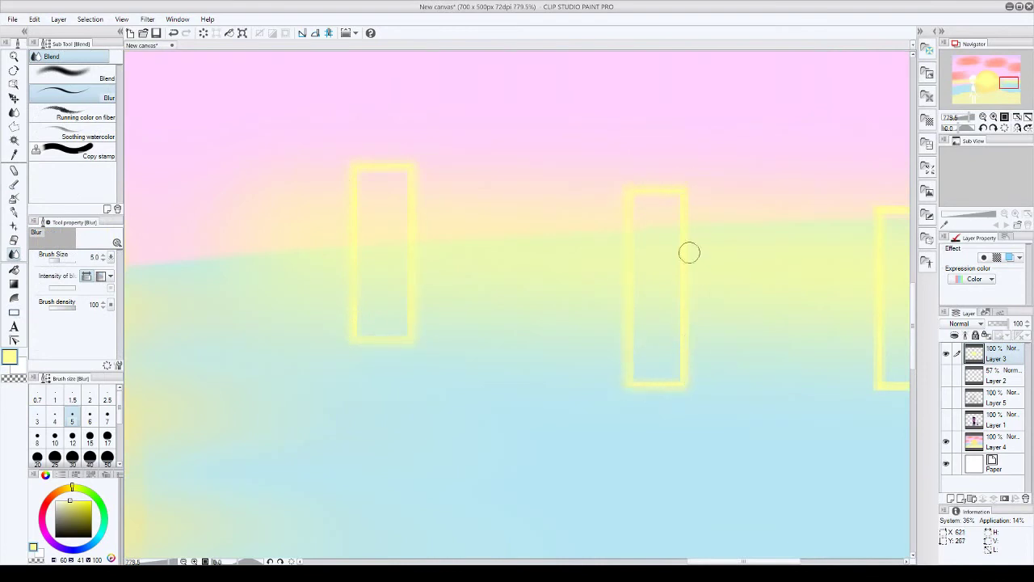
scroll(689, 253, "down", 2)
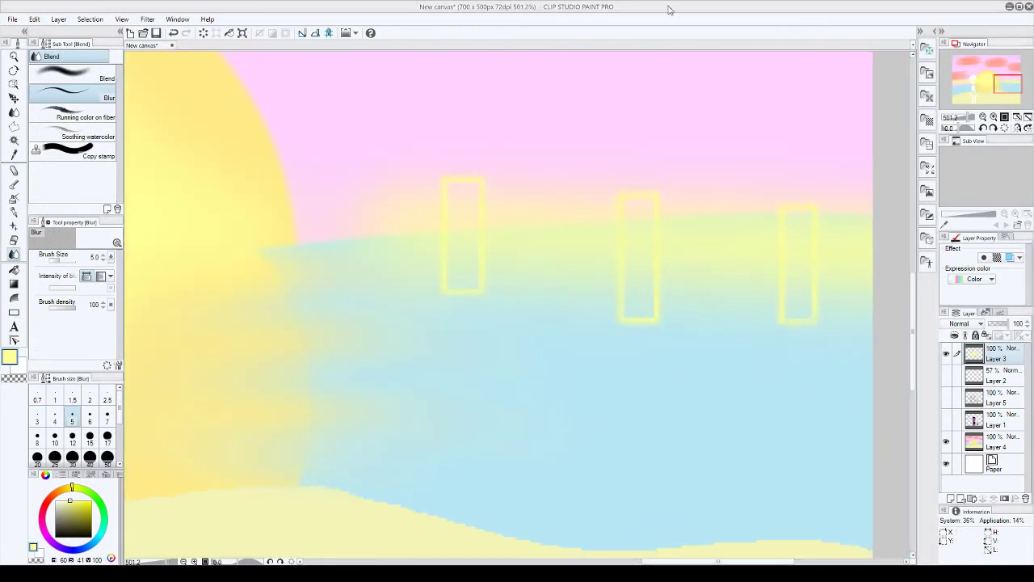
scroll(289, 284, "down", 4)
- Outline a light-yellow hexagon between the right clouds and a partial one at the canvas's upper edge using the G-pen at size 12
key("p")
scroll(289, 284, "up", 2)
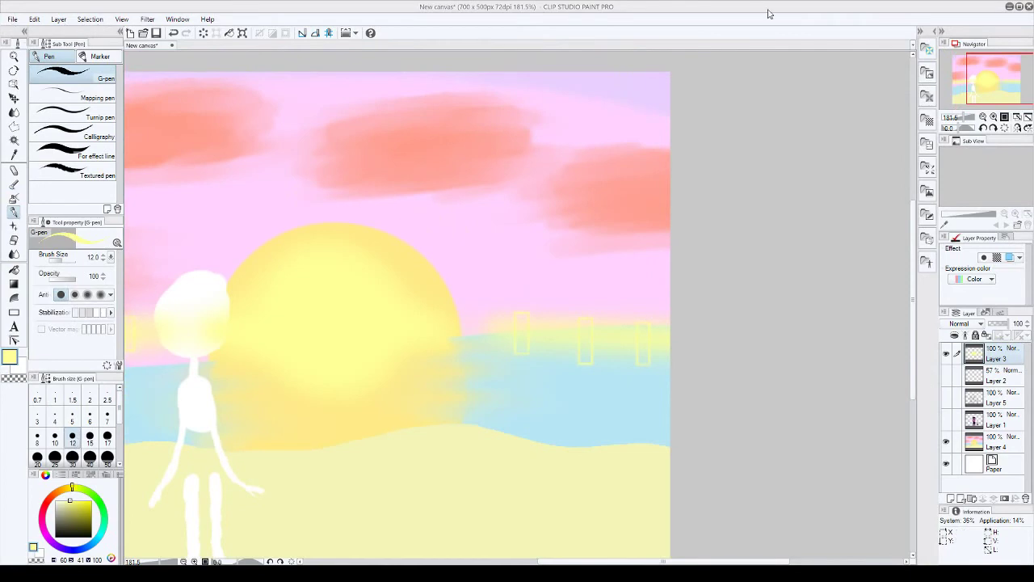
mouse_move(444, 143)
left_mouse_down()
mouse_move(409, 185)
mouse_move(457, 134)
mouse_move(445, 142)
left_mouse_up()
scroll(517, 77, "up", 3)
left_click_drag(670, 78, 578, 106)
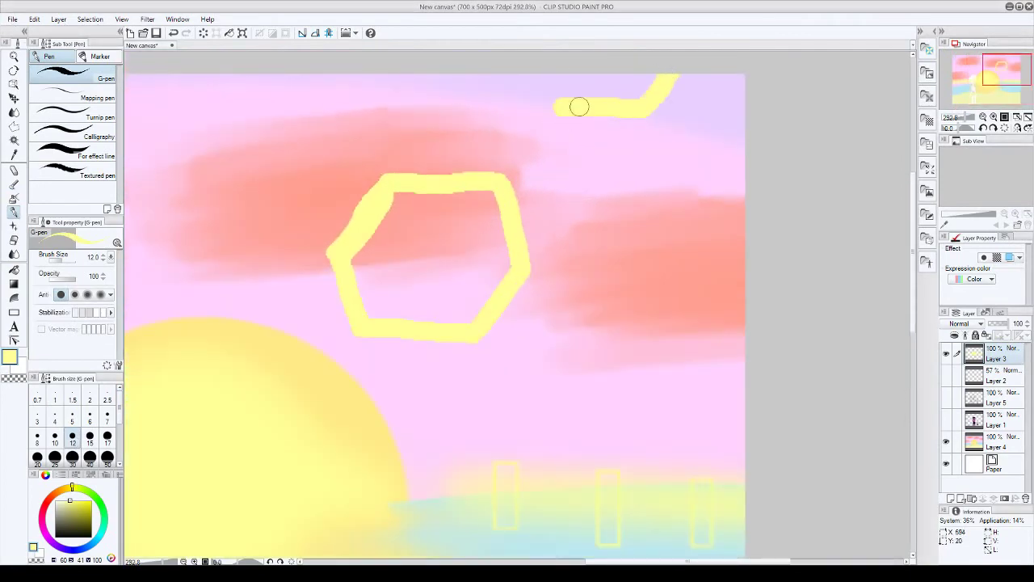
- Fill both hexagon outlines in the sky with light yellow
key("g")
left_click(436, 259)
left_click(614, 90)
- Paint and fill a bright-yellow area inside each of the two sky hexagons, leaving light-yellow edges
key("p")
scroll(517, 307, "down", 3)
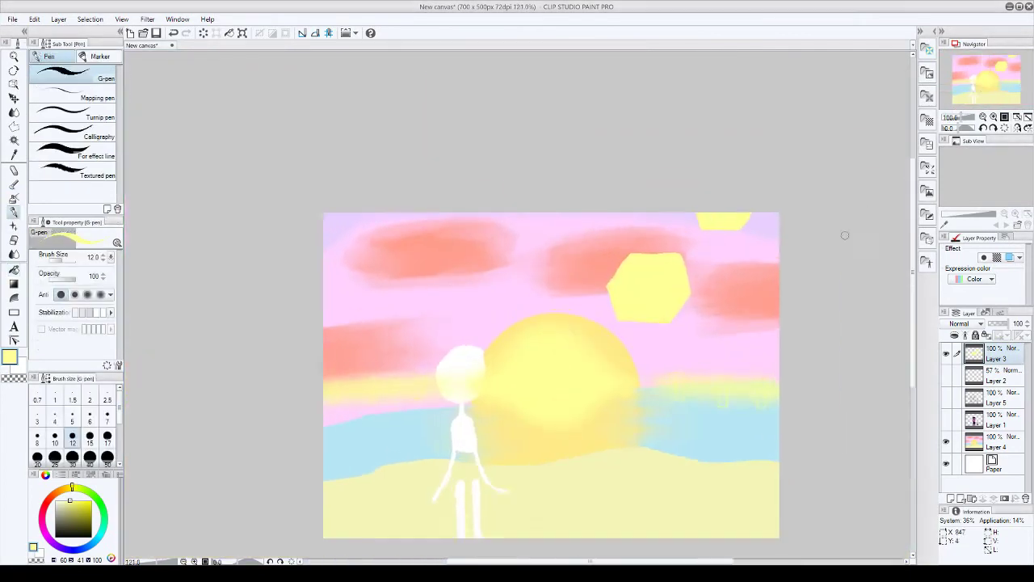
scroll(436, 267, "up", 4)
scroll(418, 267, "up", 3)
mouse_move(542, 193)
left_mouse_down()
mouse_move(418, 206)
mouse_move(535, 423)
mouse_move(569, 194)
left_mouse_up()
key("g")
left_click(483, 291)
key("p")
left_click_drag(720, 124, 681, 157)
scroll(681, 157, "down", 1)
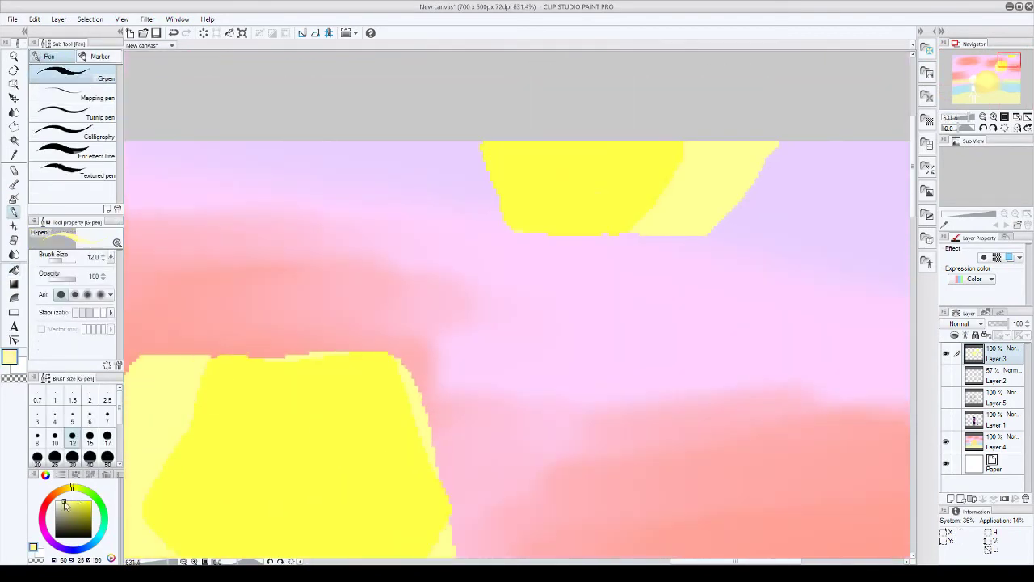
- Paint a pale-yellow highlight on each sky hexagon with the G-pen at size 12
scroll(211, 388, "up", 1)
left_click_drag(315, 359, 348, 425)
key("ctrl+z")
mouse_move(272, 364)
left_mouse_down()
mouse_move(416, 404)
mouse_move(340, 380)
left_mouse_up()
left_click(595, 127)
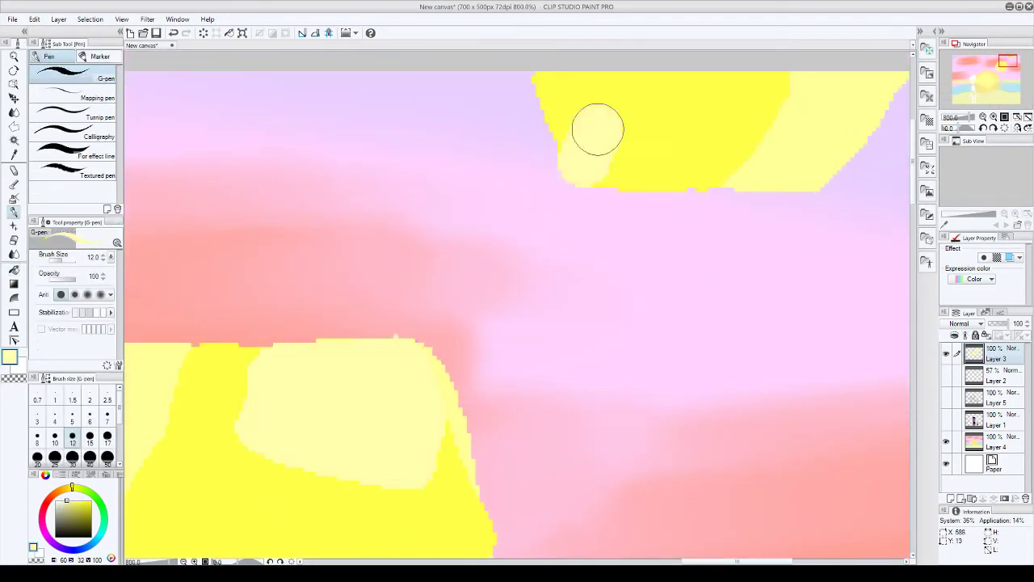
- Soften the edges and color patches of the large sky hexagon with the Blur tool at size 50
scroll(595, 127, "down", 5)
left_click(14, 253)
mouse_move(515, 302)
left_mouse_down()
mouse_move(404, 392)
mouse_move(413, 300)
left_mouse_up()
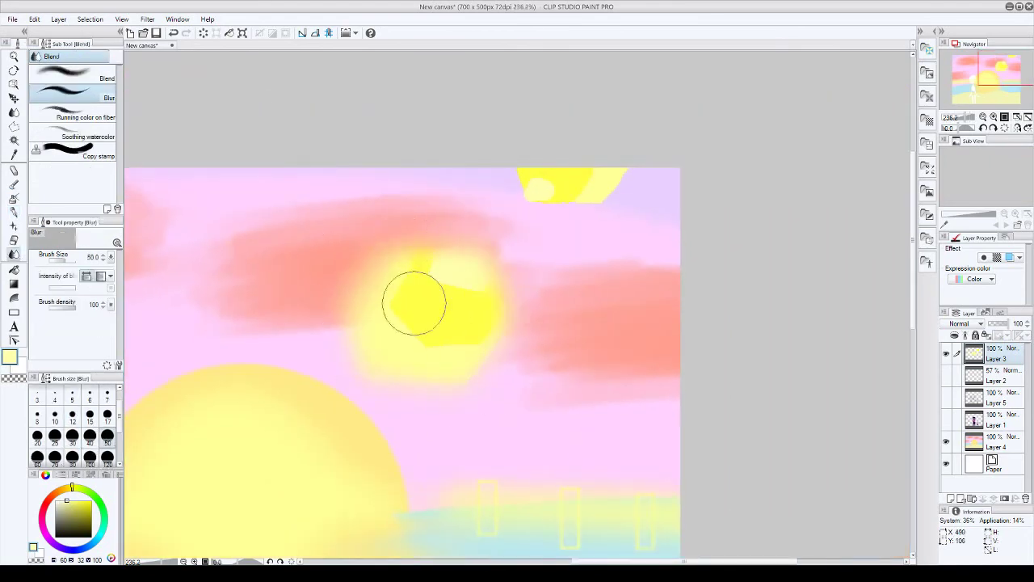